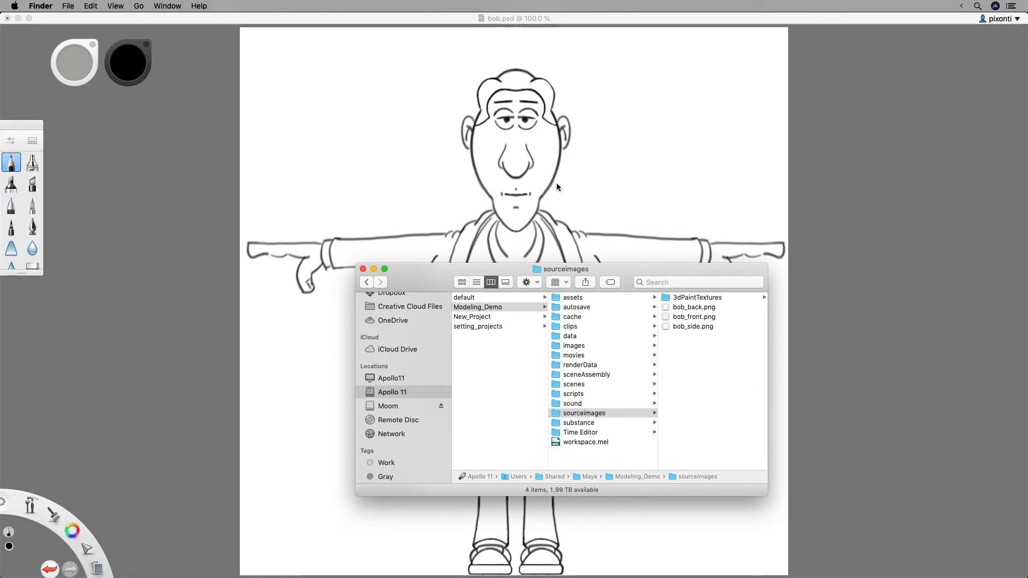
# Step: Check the scenes folder of the Modeling_Demo project and preview bob_back.png, bob_front.png and bob_side.png in sourceimages
pyautogui.moveTo(631, 269); pyautogui.dragTo(596, 258)
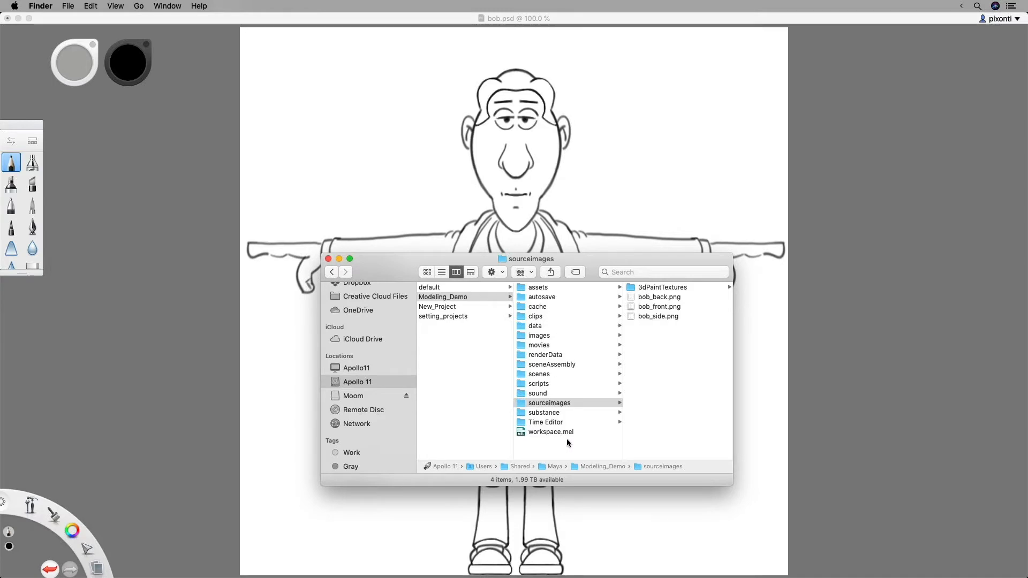
pyautogui.click(575, 374)
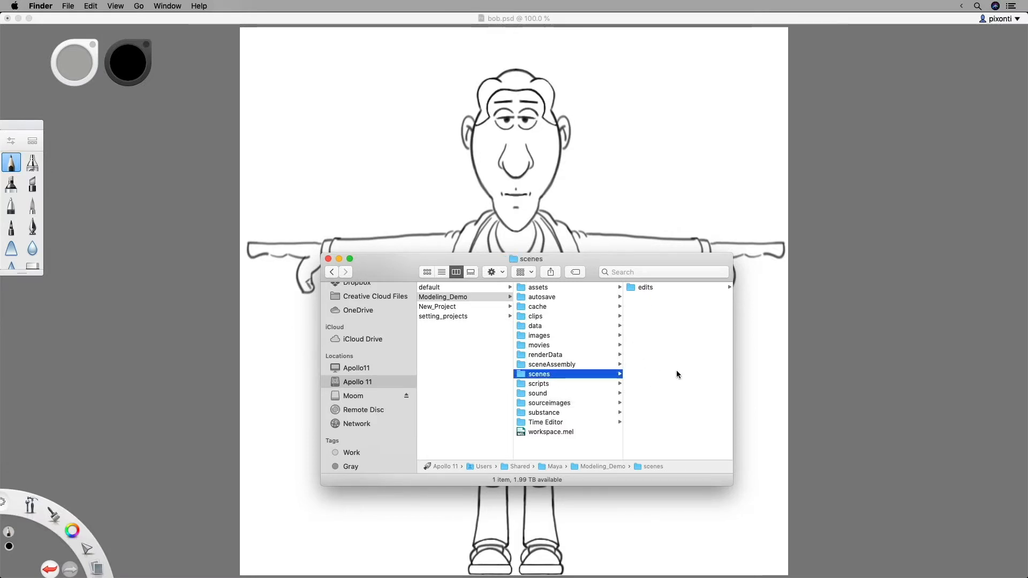
pyautogui.click(569, 403)
pyautogui.click(681, 306)
pyautogui.press('space')
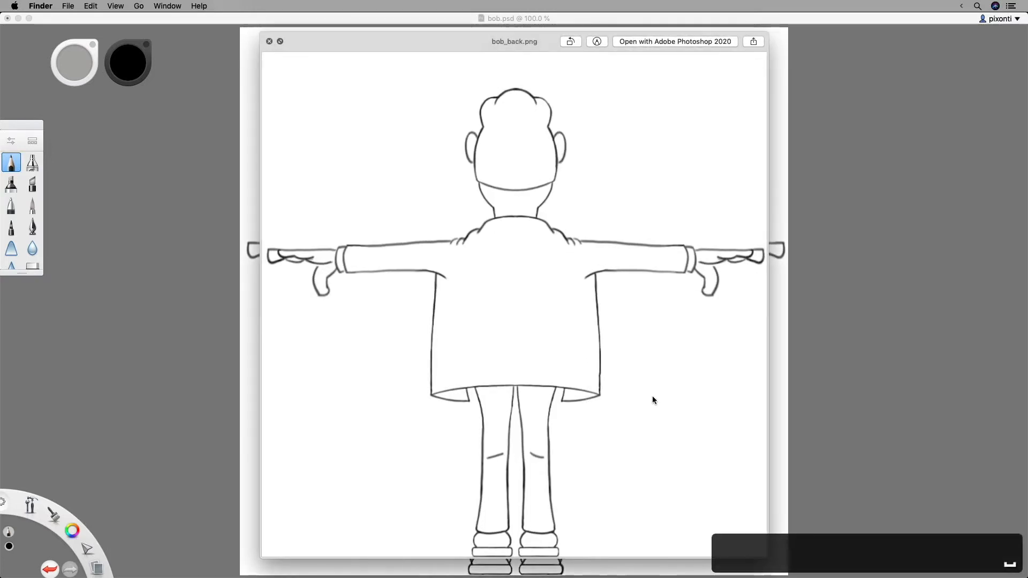
pyautogui.press('space')
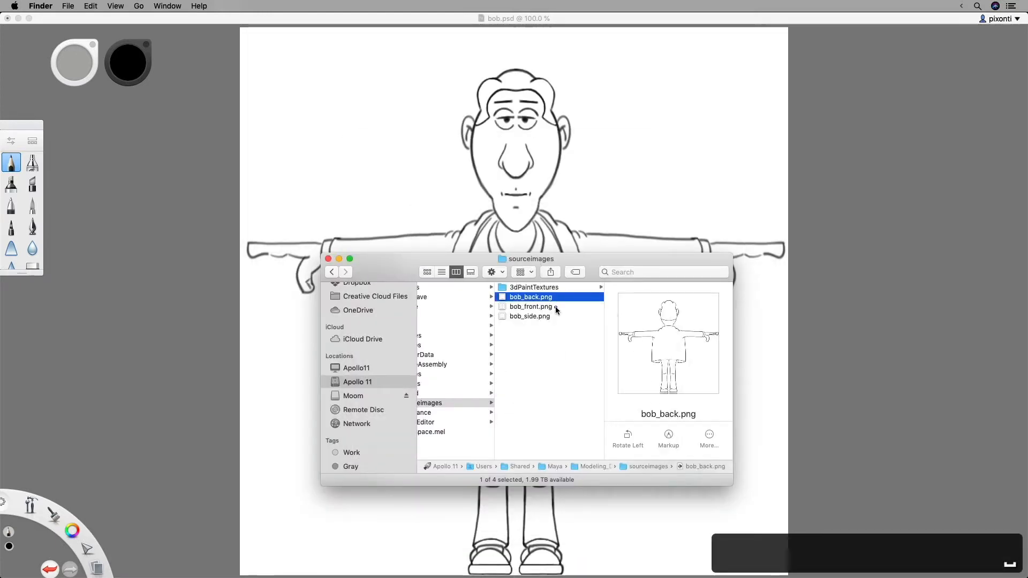
pyautogui.click(540, 307)
pyautogui.press('space')
pyautogui.press('space')
pyautogui.click(569, 316)
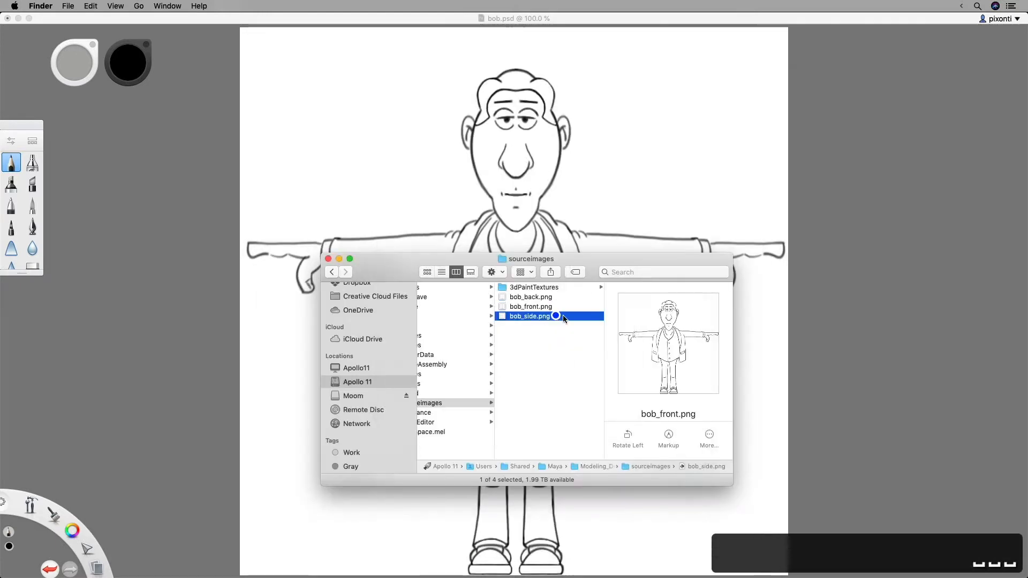
pyautogui.press('space')
pyautogui.press('space')
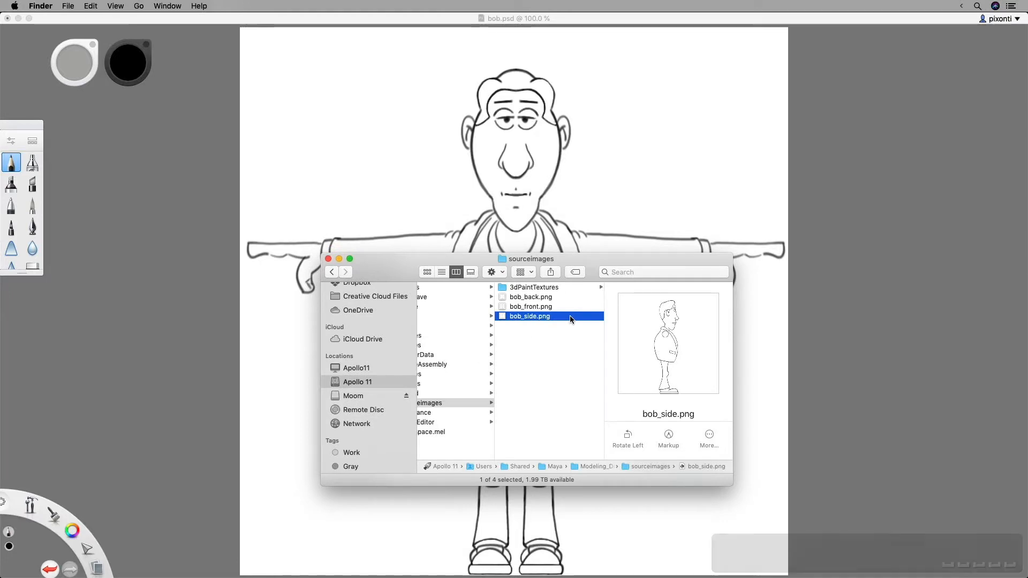
# Step: Switch to Maya, set the linear working unit to meter in the preferences and save them
pyautogui.hotkey('ctrl', 'Right')
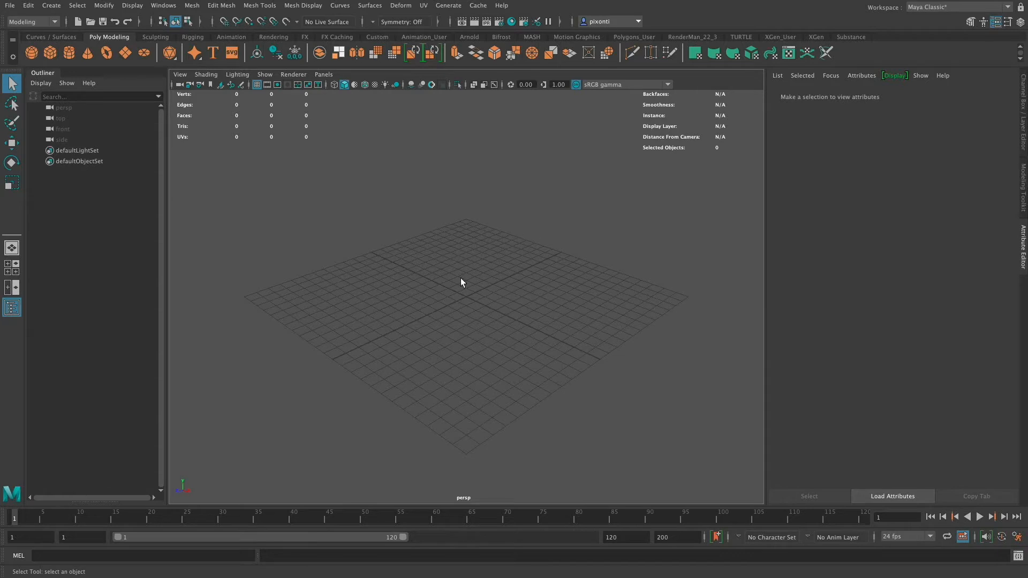
pyautogui.click(164, 6)
pyautogui.moveTo(245, 107)
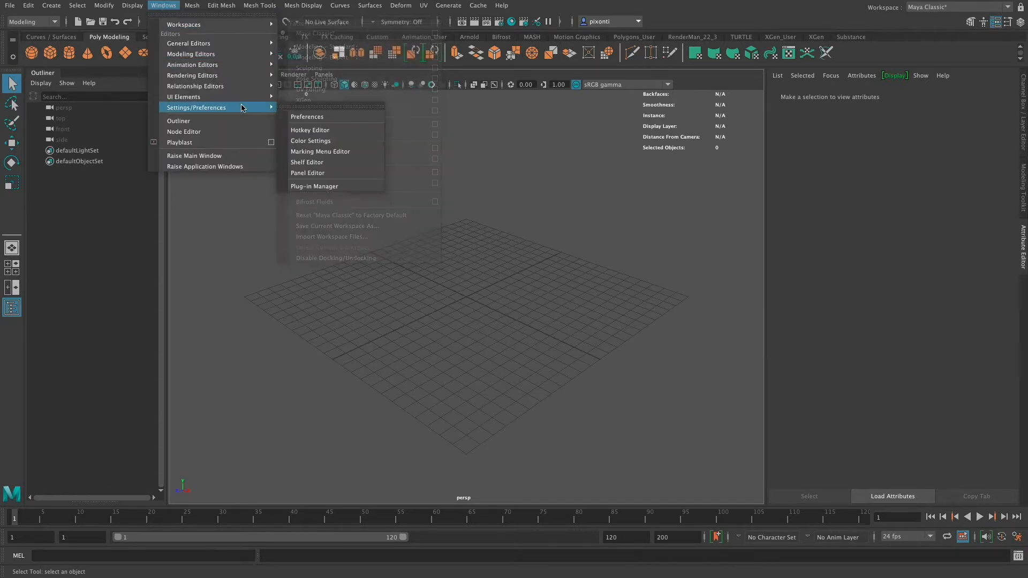
pyautogui.click(332, 118)
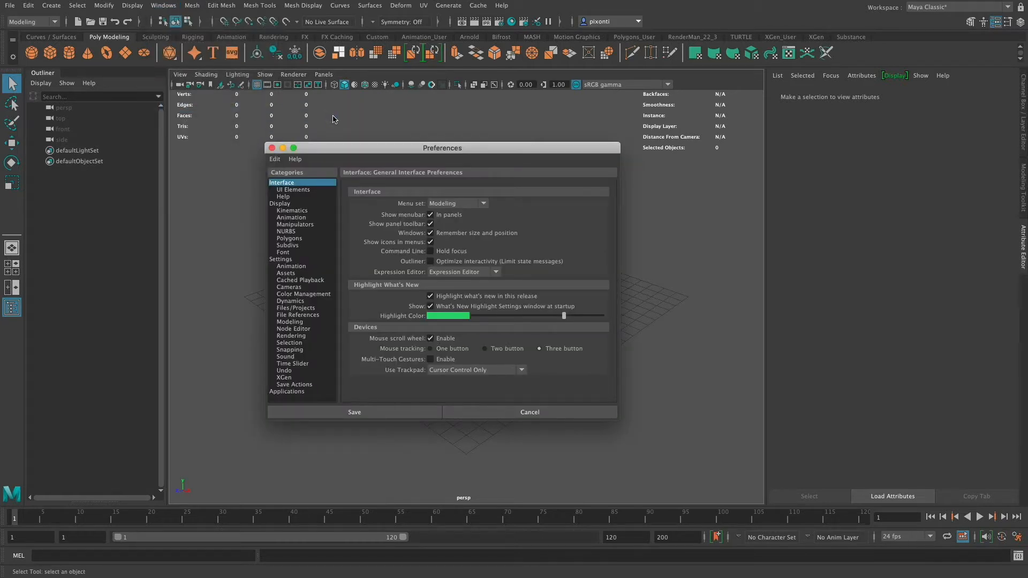
pyautogui.click(297, 259)
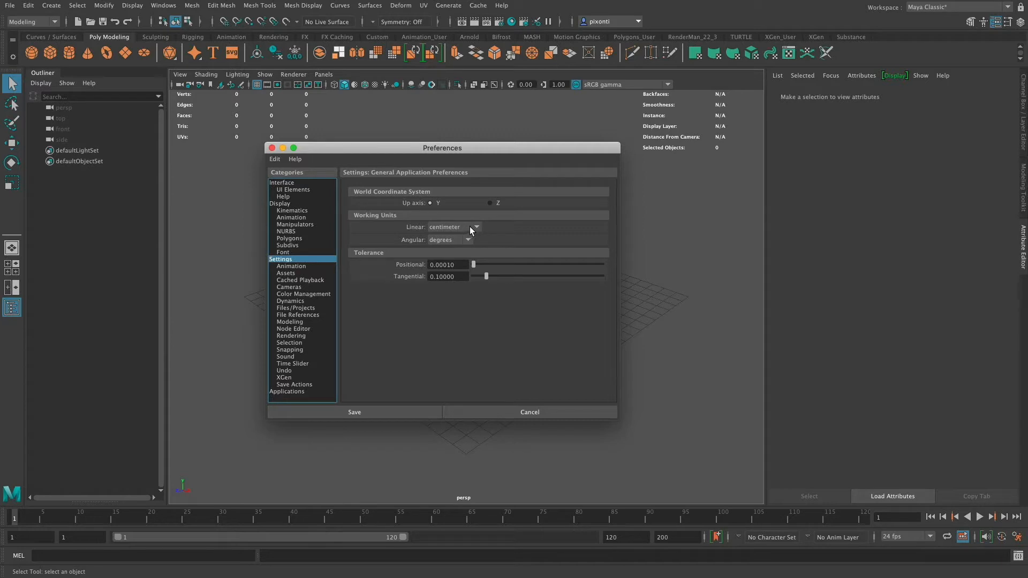
pyautogui.moveTo(529, 150); pyautogui.dragTo(453, 217)
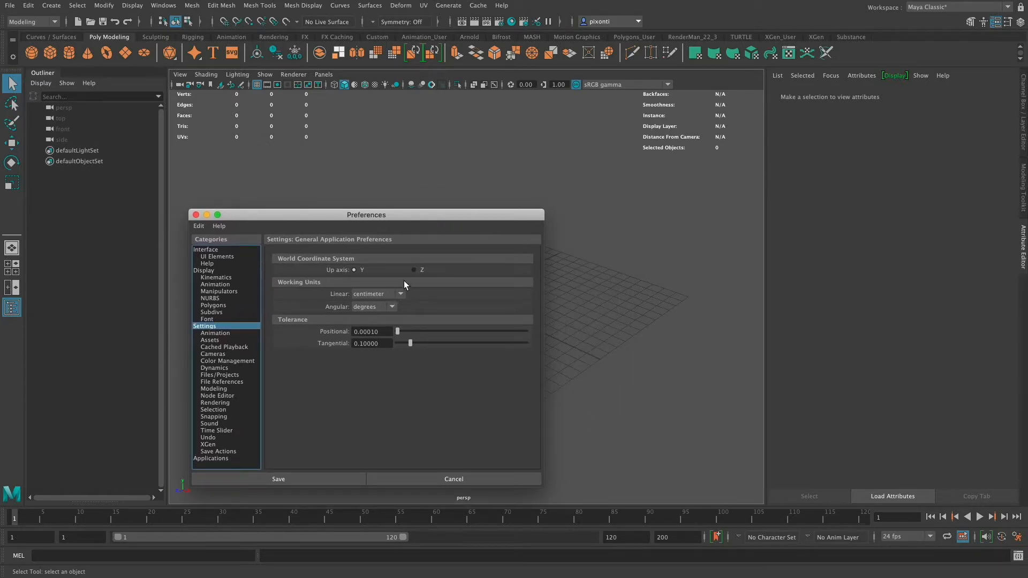
pyautogui.moveTo(490, 216); pyautogui.dragTo(455, 195)
pyautogui.click(358, 275)
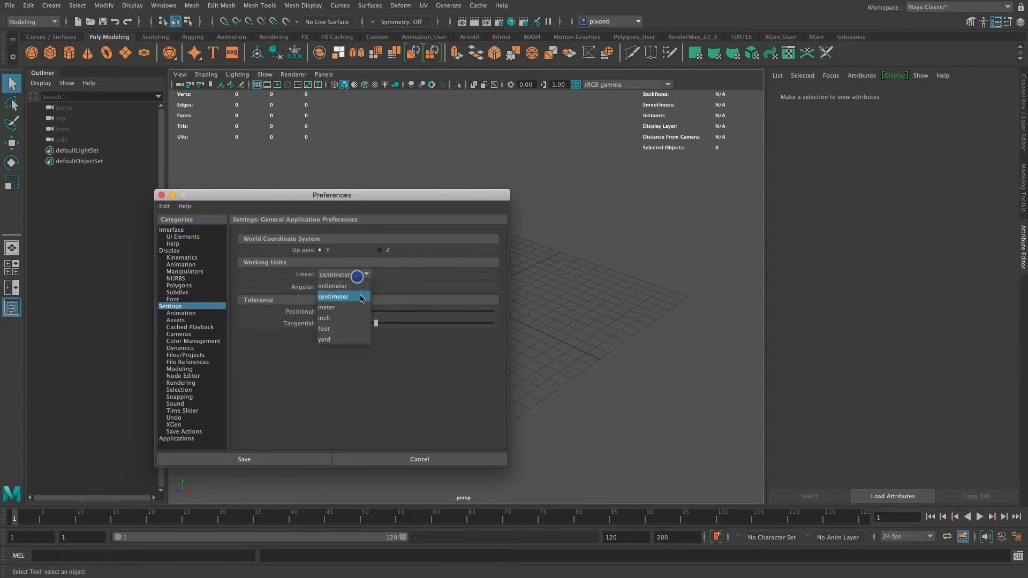
pyautogui.click(355, 308)
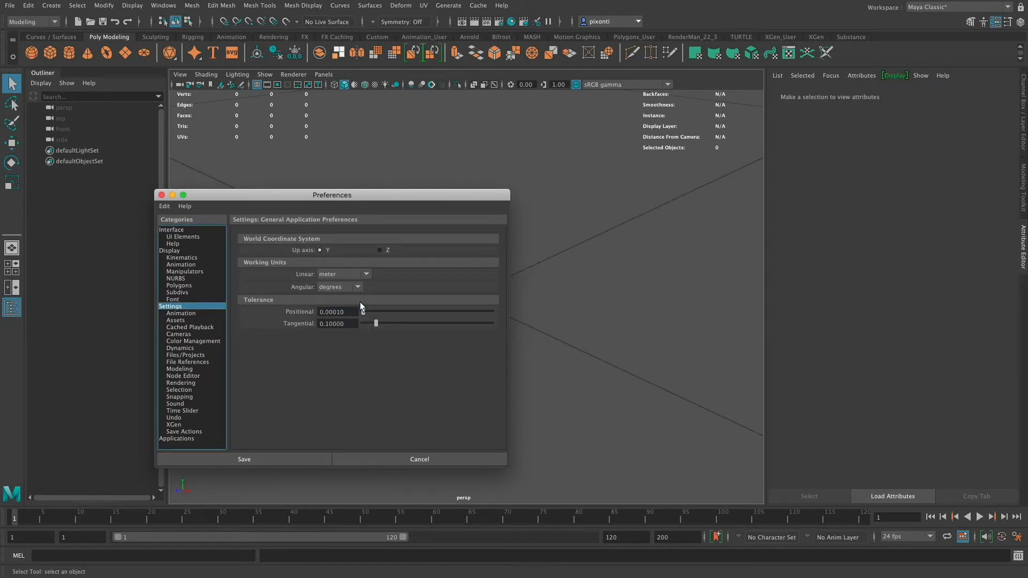
pyautogui.moveTo(467, 197)
pyautogui.mouseDown()
pyautogui.moveTo(704, 131)
pyautogui.moveTo(694, 171)
pyautogui.mouseUp()
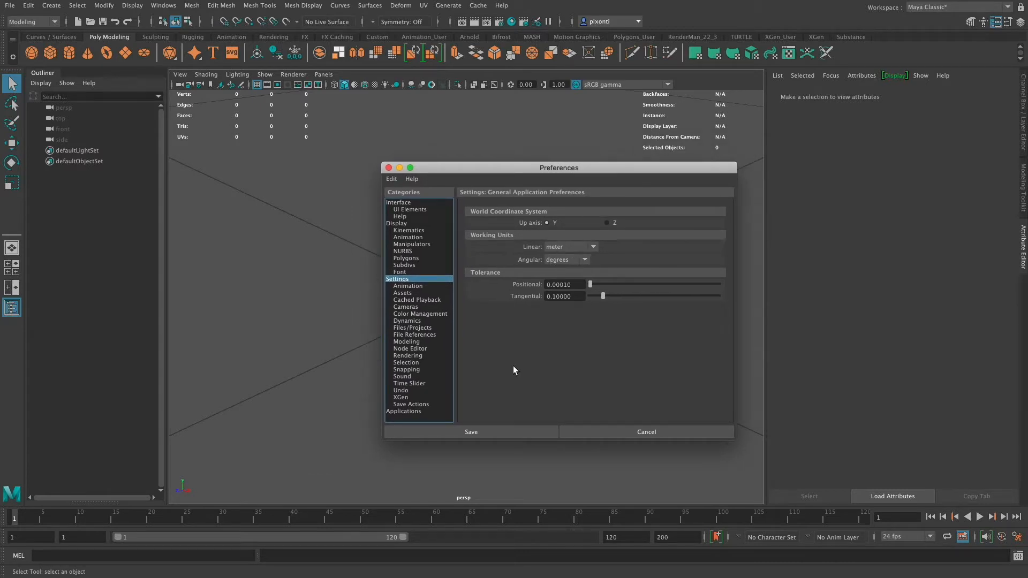
pyautogui.click(506, 432)
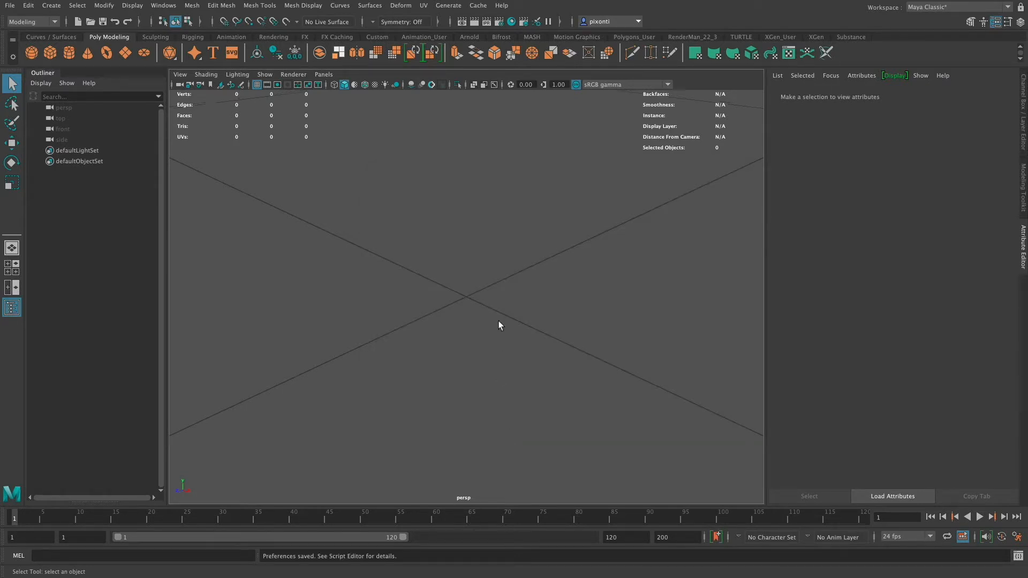
# Step: Create a polygon cube at the origin and examine its width, height and depth against the grid
pyautogui.scroll(-8, 499, 320)
pyautogui.click(50, 52)
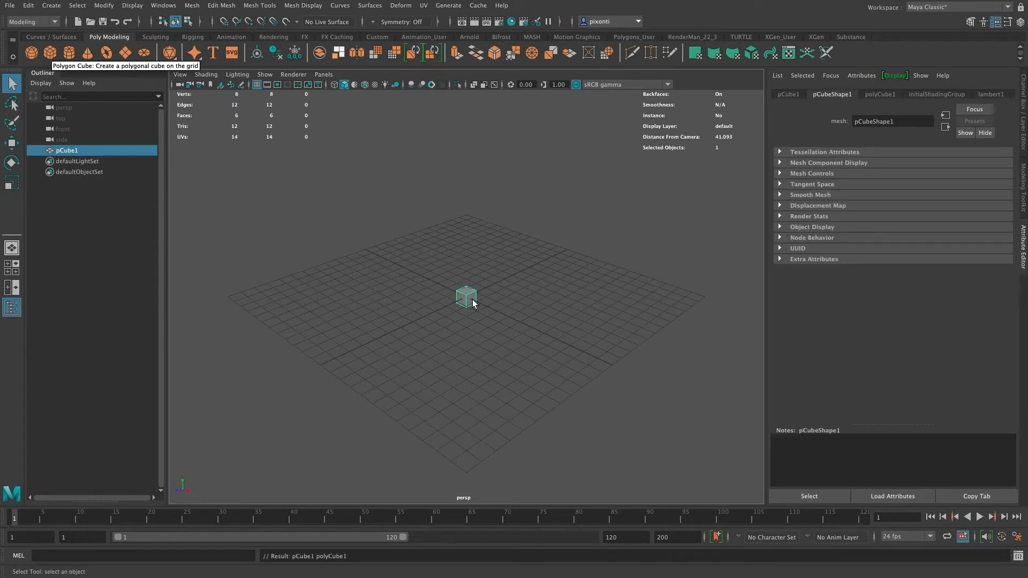
pyautogui.click(881, 94)
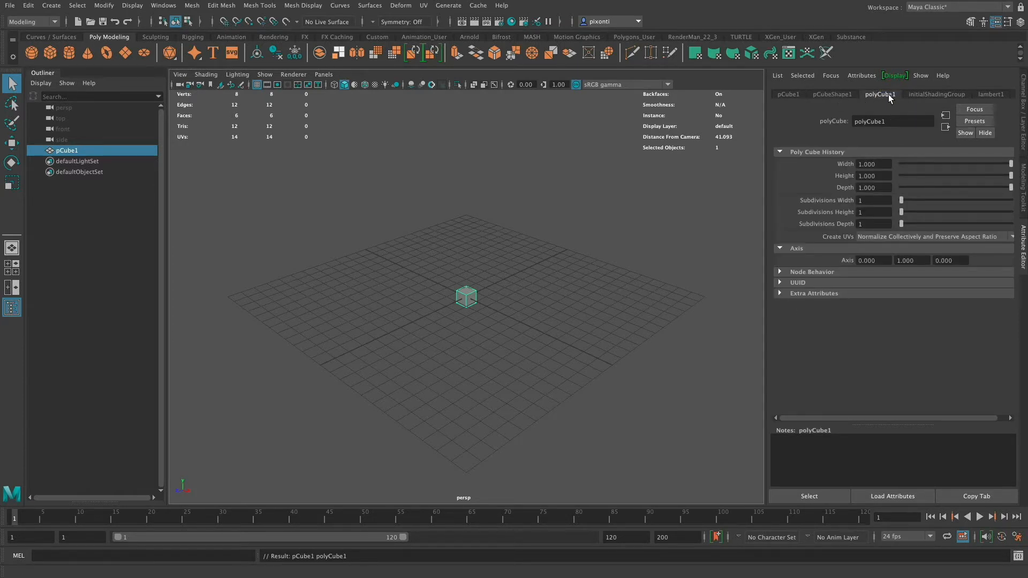
pyautogui.moveTo(882, 165); pyautogui.dragTo(860, 191)
pyautogui.click(468, 297)
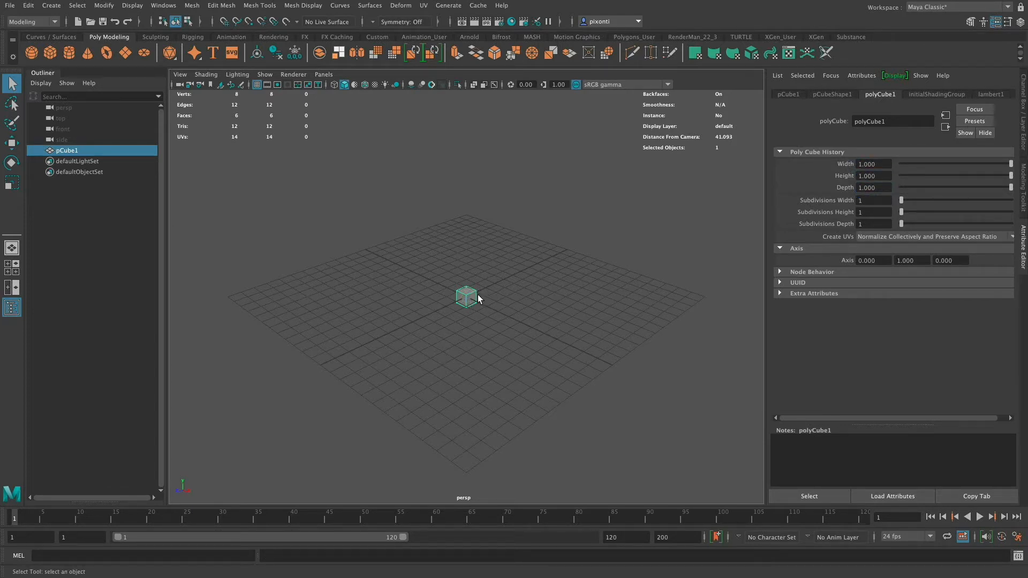
pyautogui.press('f')
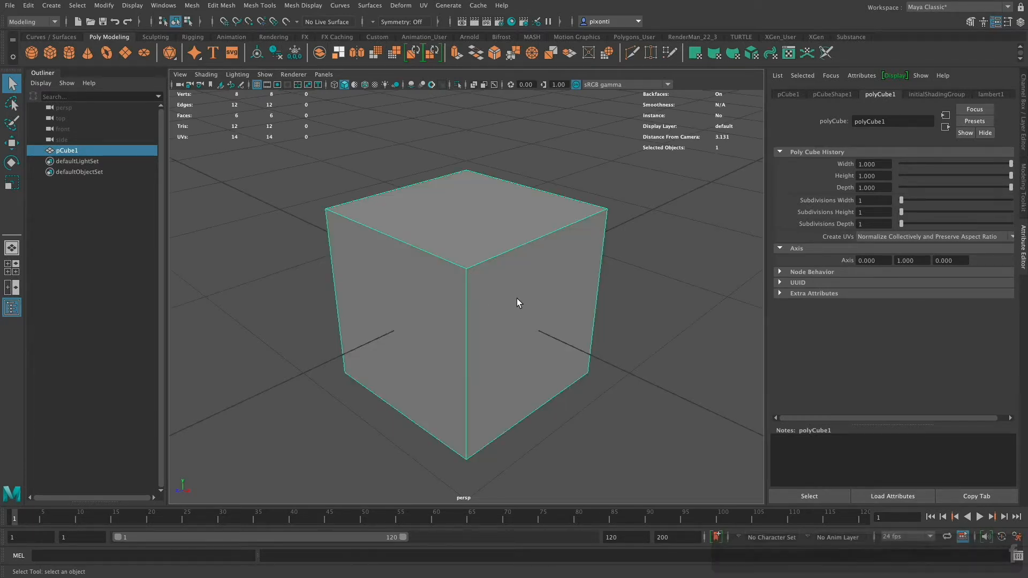
pyautogui.scroll(-5, 516, 298)
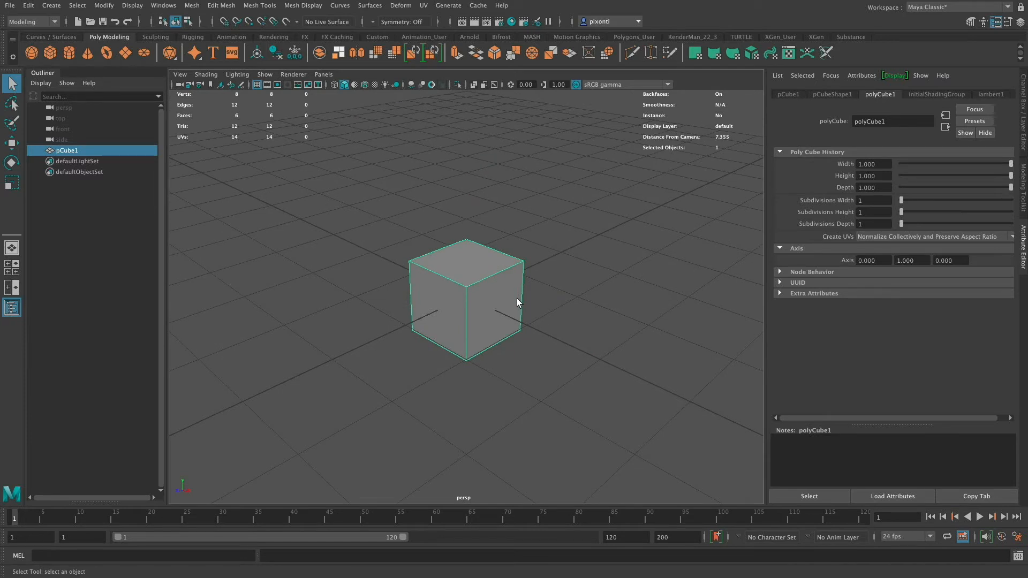
pyautogui.moveTo(506, 353)
pyautogui.keyDown('alt'); pyautogui.mouseDown()
pyautogui.moveTo(519, 294)
pyautogui.moveTo(503, 353)
pyautogui.mouseUp(); pyautogui.keyUp('alt')
pyautogui.keyDown('alt'); pyautogui.moveTo(504, 354); pyautogui.dragTo(530, 362, button='middle'); pyautogui.keyUp('alt')
pyautogui.keyDown('alt'); pyautogui.moveTo(530, 362); pyautogui.dragTo(416, 394, button='right'); pyautogui.keyUp('alt')
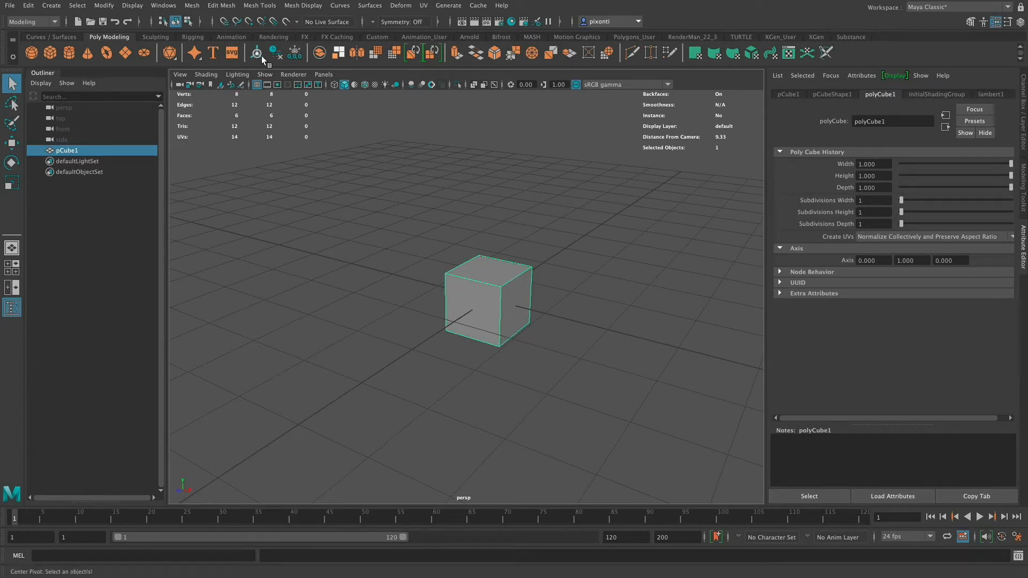
# Step: Recolor the viewport grid's subdivision lines red and apply the grid options
pyautogui.click(134, 6)
pyautogui.moveTo(159, 45)
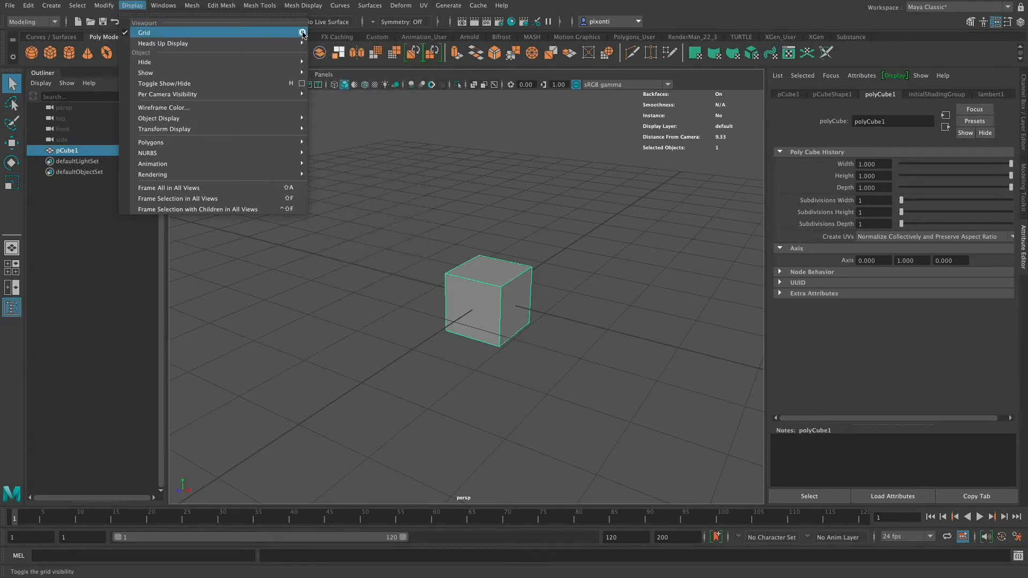
pyautogui.click(303, 33)
pyautogui.moveTo(518, 177); pyautogui.dragTo(630, 215)
pyautogui.moveTo(561, 229); pyautogui.dragTo(558, 268)
pyautogui.doubleClick(523, 310)
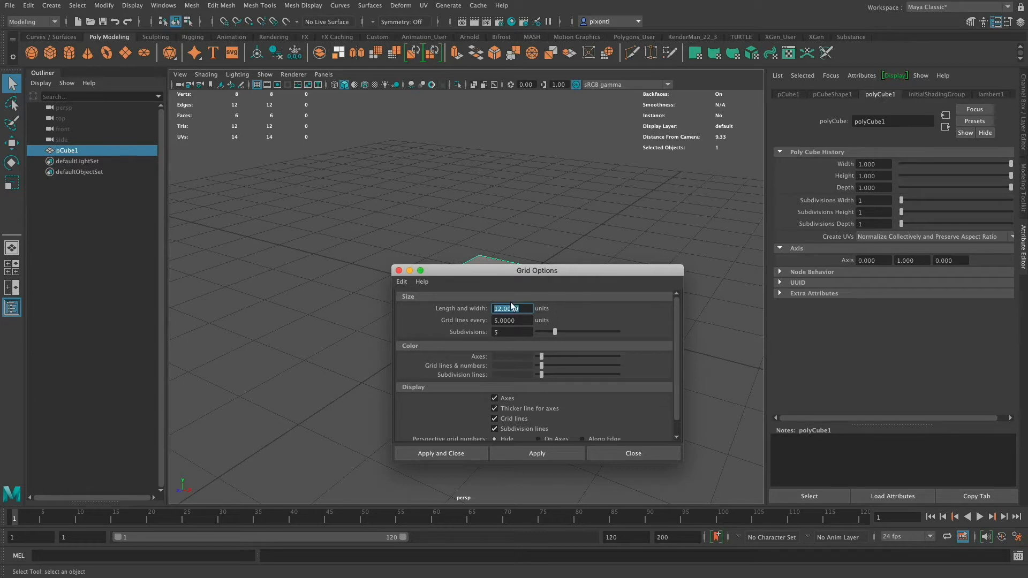
pyautogui.moveTo(520, 320); pyautogui.dragTo(481, 321)
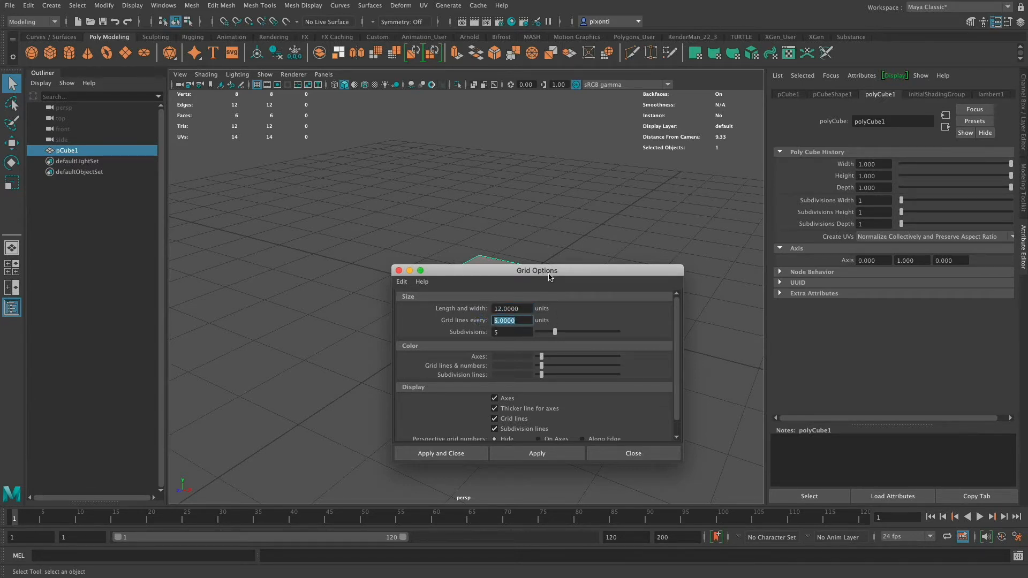
pyautogui.moveTo(551, 271); pyautogui.dragTo(581, 233)
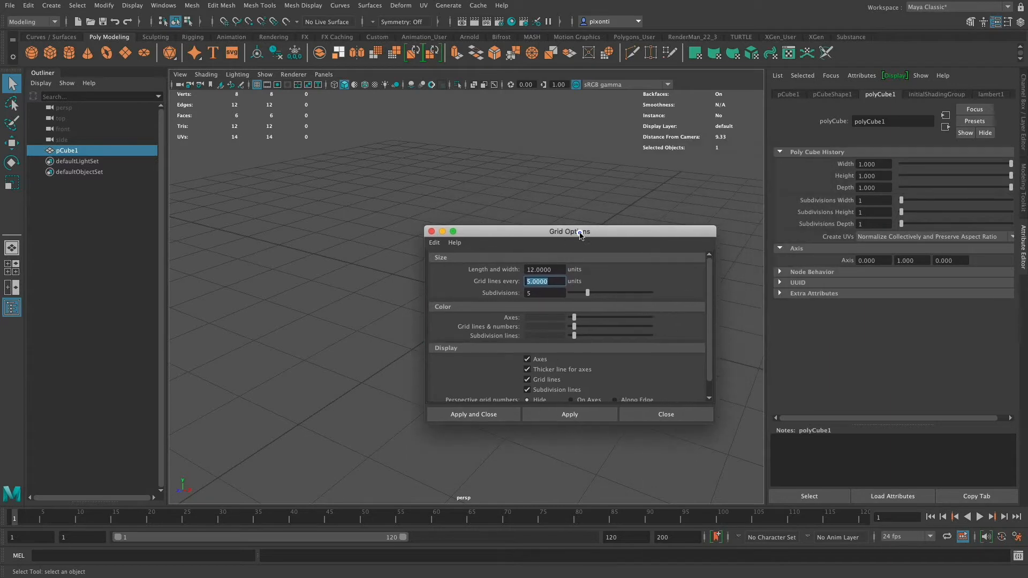
pyautogui.doubleClick(538, 294)
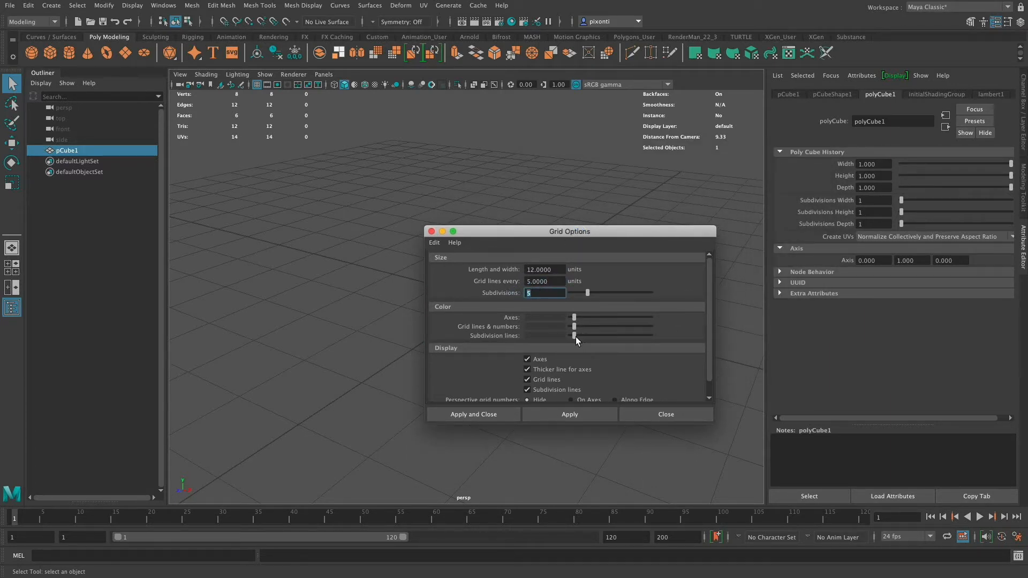
pyautogui.moveTo(575, 336); pyautogui.dragTo(605, 334)
pyautogui.click(496, 416)
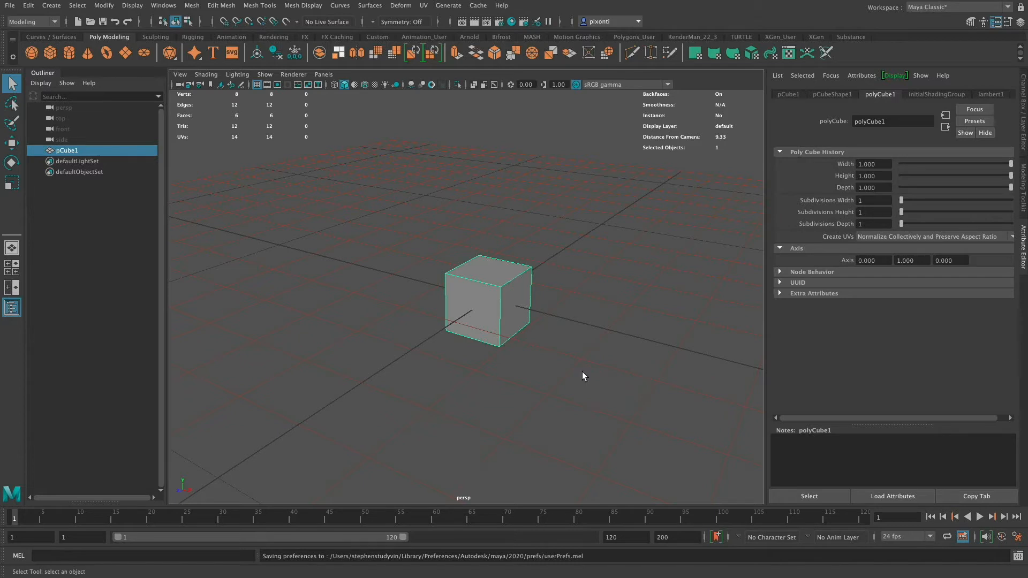
# Step: Delete the cube and create a free image plane with a width and height of 10, maintaining the picture aspect ratio
pyautogui.press('BackSpace')
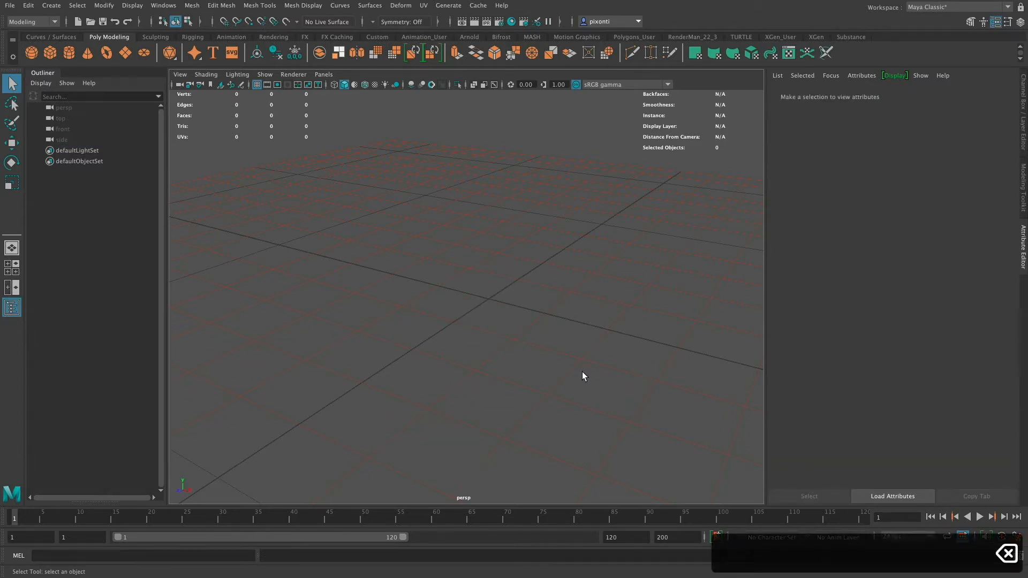
pyautogui.click(55, 7)
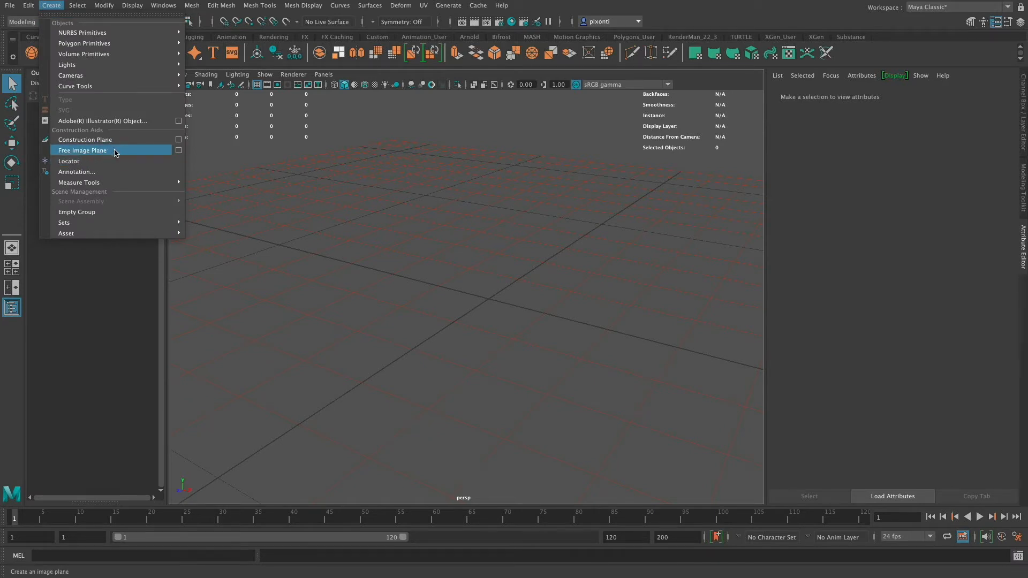
pyautogui.click(178, 151)
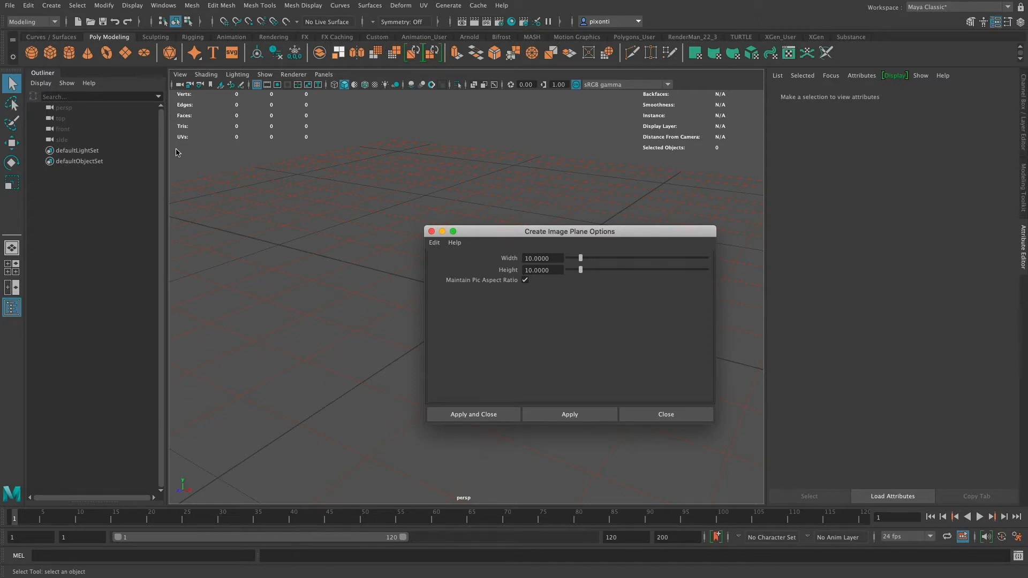
pyautogui.click(483, 415)
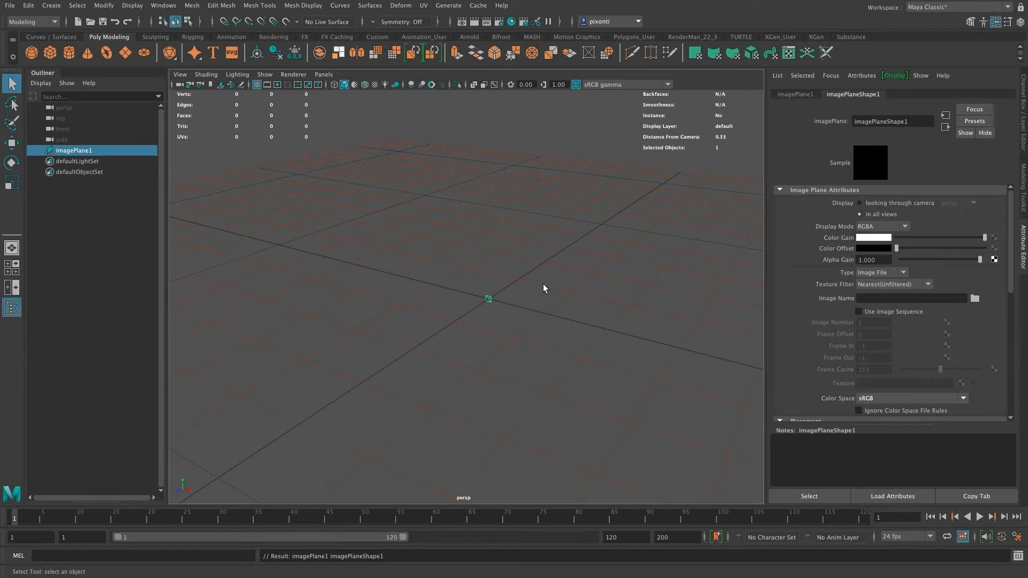
# Step: Try to scale the image plane up uniformly
pyautogui.press('r')
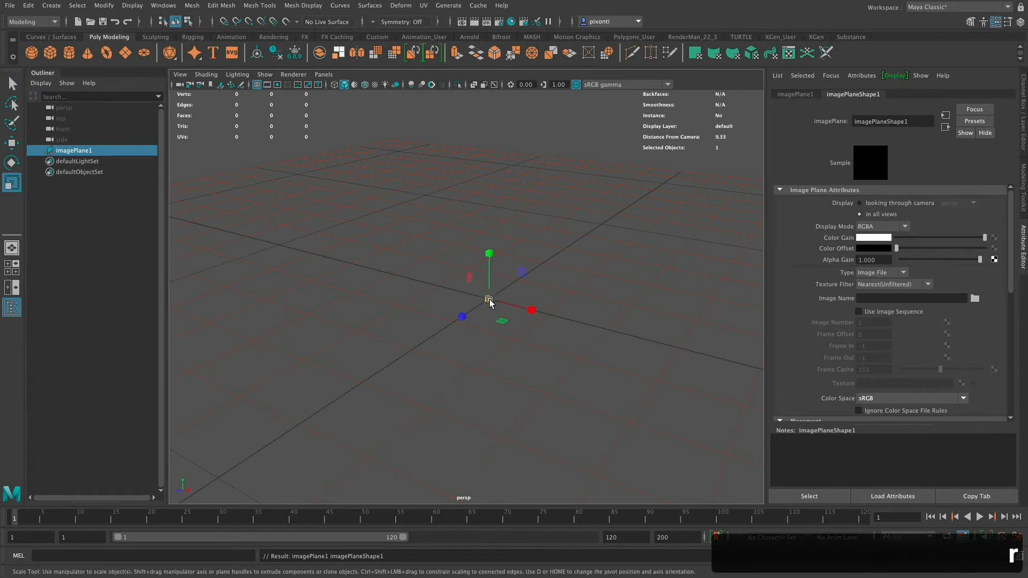
pyautogui.moveTo(488, 299); pyautogui.dragTo(568, 213)
pyautogui.press('super+z')
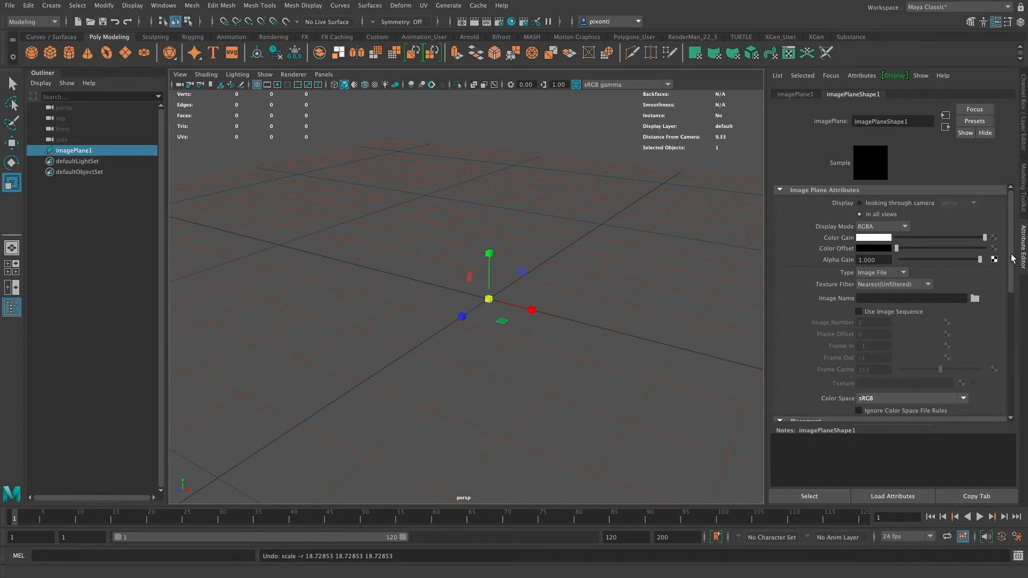
# Step: Preview the bob reference drawings and load bob_front.png as the image plane's picture
pyautogui.scroll(-3, 1009, 255)
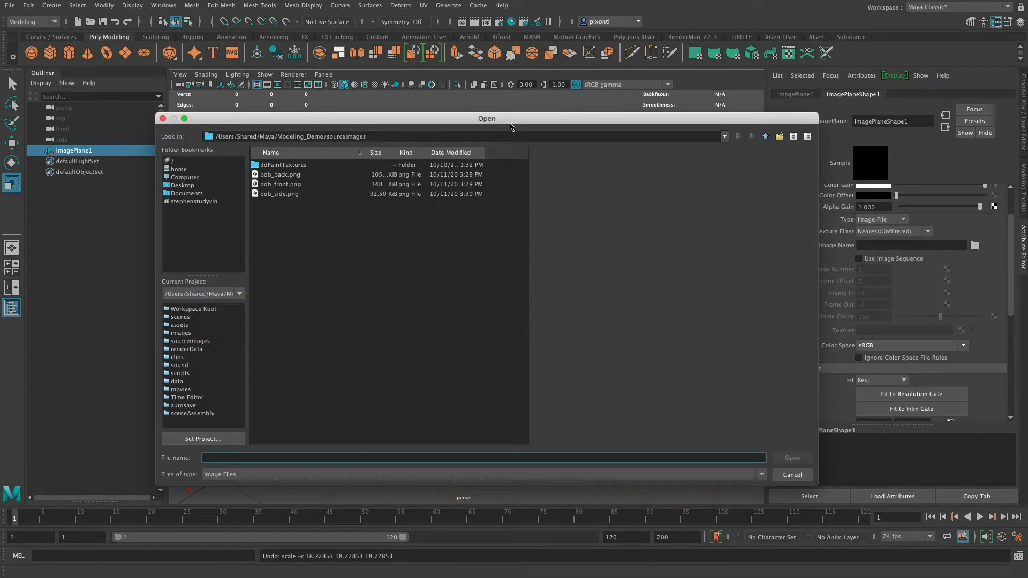
pyautogui.click(297, 175)
pyautogui.click(297, 184)
pyautogui.click(298, 193)
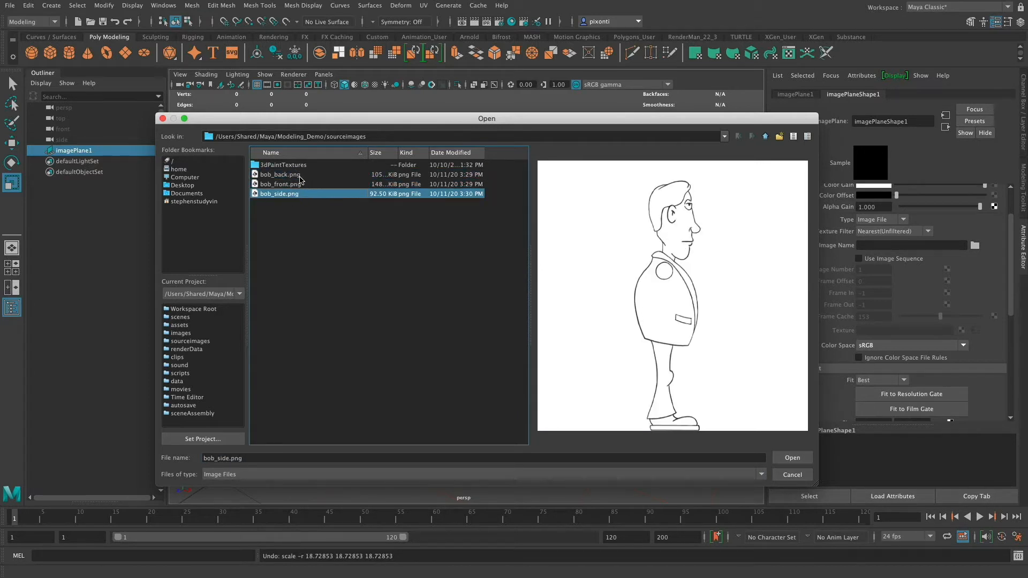
pyautogui.click(298, 185)
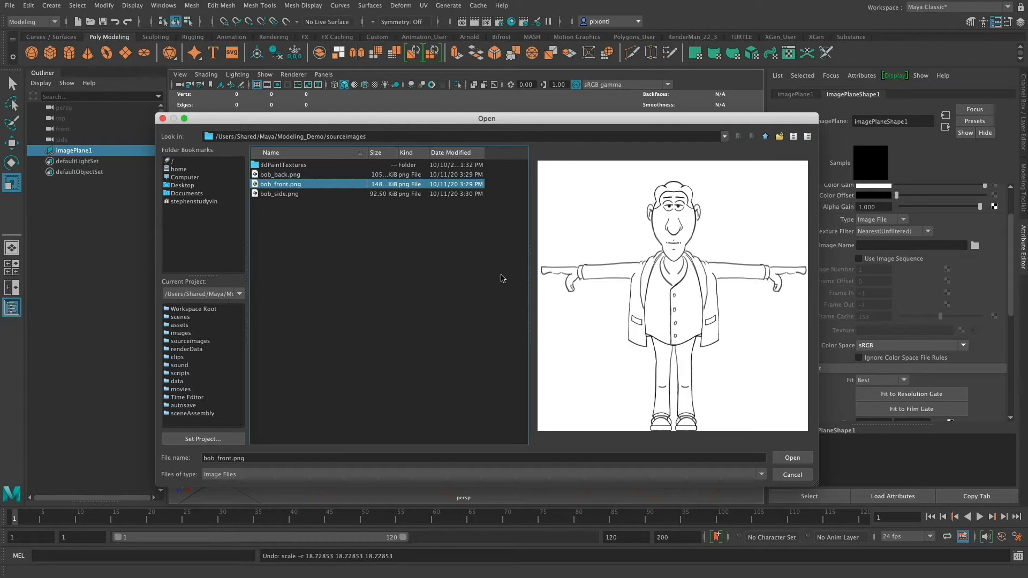
pyautogui.click(793, 459)
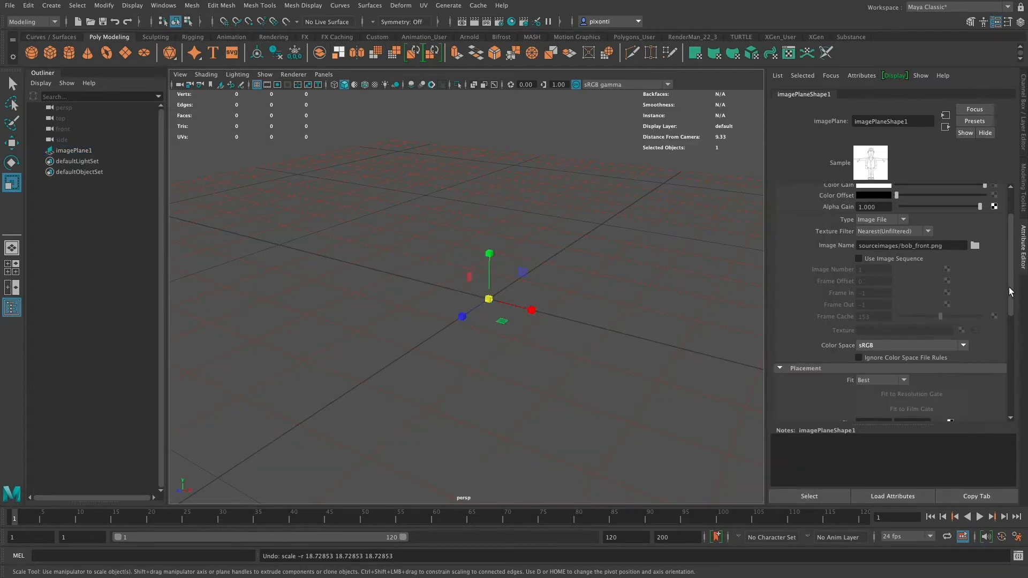
# Step: Try a width and height of 1 for the front image plane in its extra placement attributes
pyautogui.scroll(-2, 1010, 292)
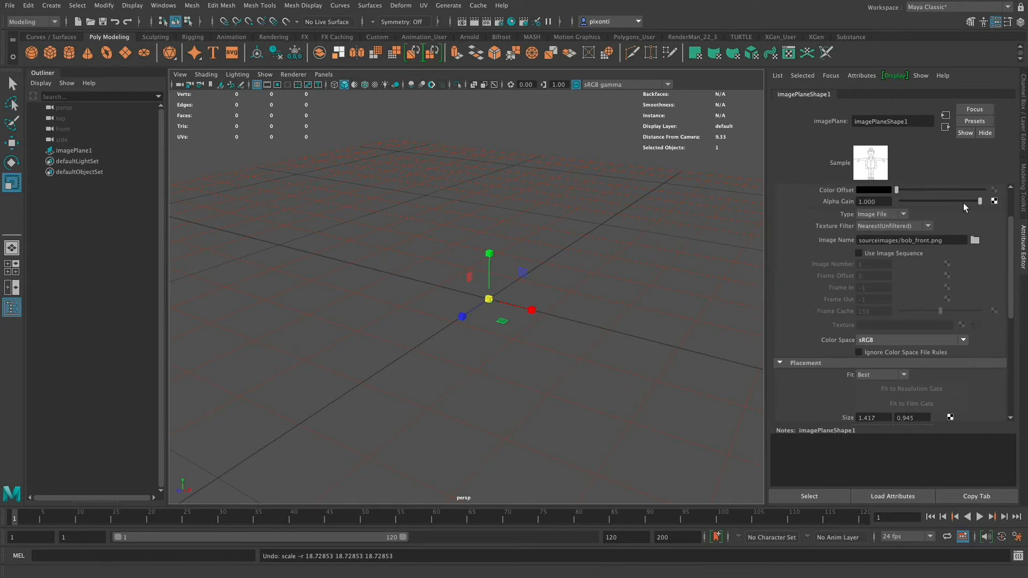
pyautogui.moveTo(1010, 282); pyautogui.dragTo(1010, 369)
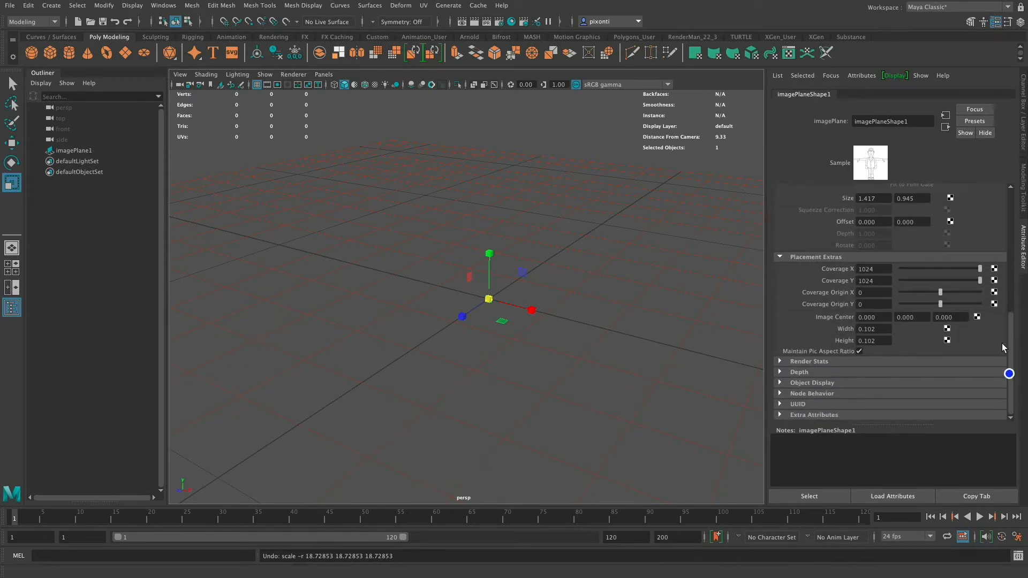
pyautogui.doubleClick(875, 272)
pyautogui.moveTo(876, 281); pyautogui.dragTo(858, 267)
pyautogui.moveTo(881, 328); pyautogui.dragTo(838, 329)
pyautogui.write('1')
pyautogui.press('Tab')
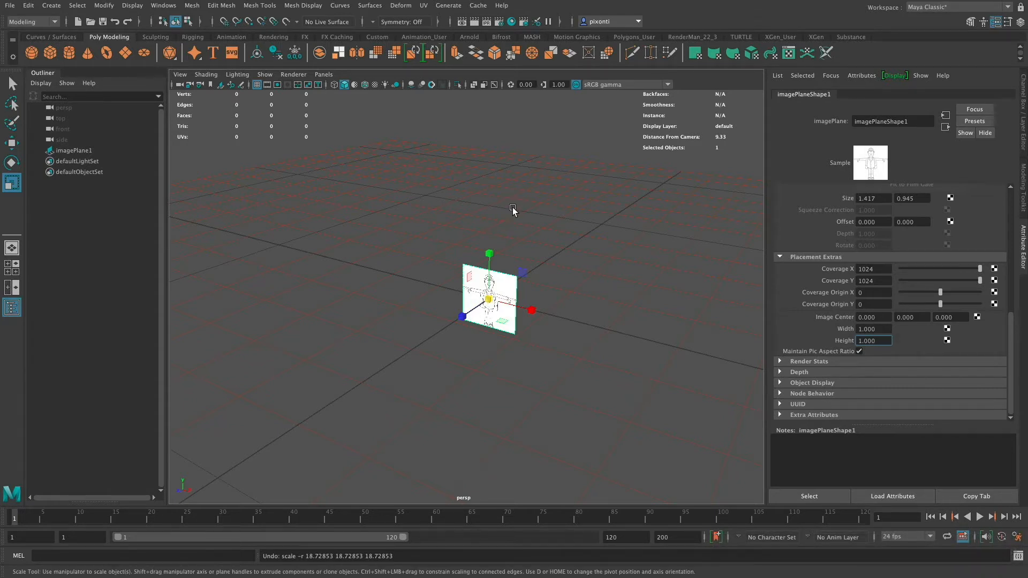
# Step: Try enlarging the front image plane to a width and height of 6
pyautogui.click(876, 329)
pyautogui.moveTo(876, 329); pyautogui.dragTo(847, 331)
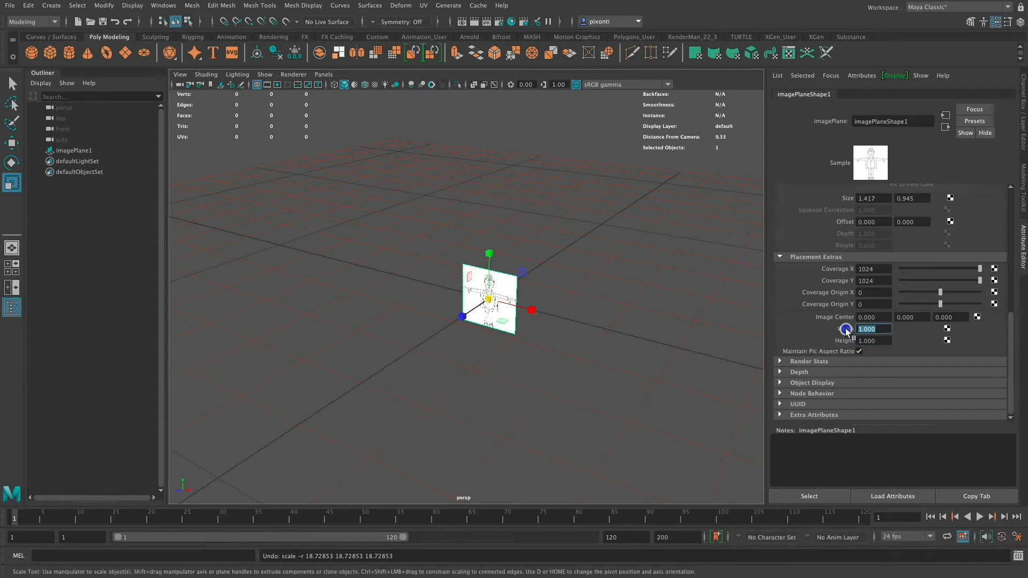
pyautogui.write('6')
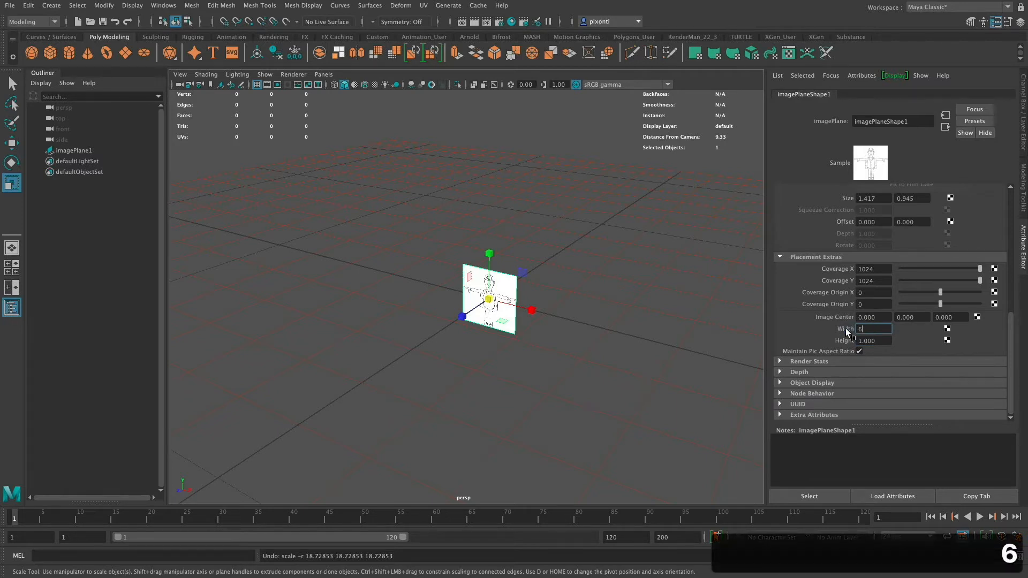
pyautogui.press('Tab')
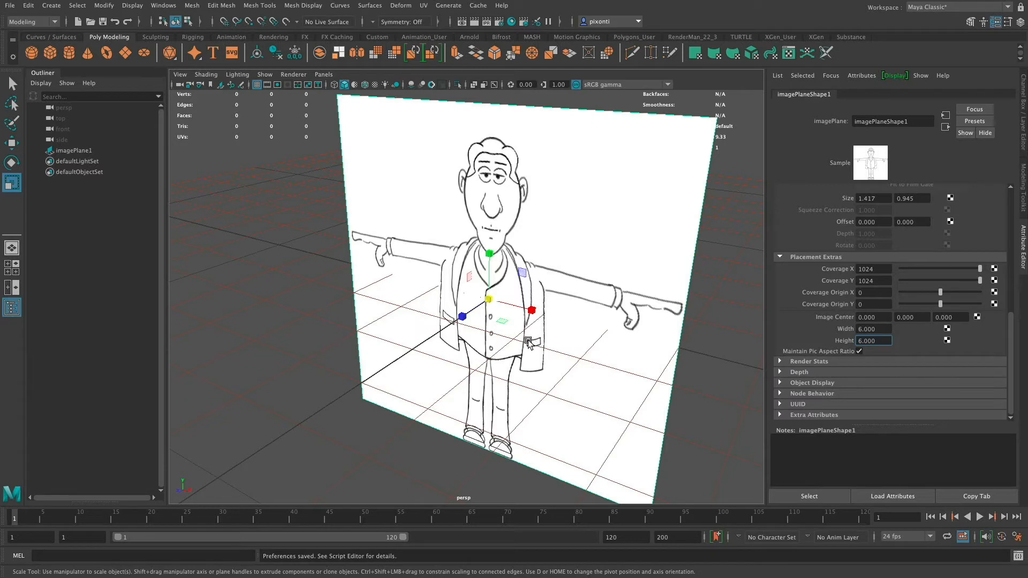
# Step: Set the front image plane's width and height to 2, keeping the picture aspect ratio
pyautogui.click(857, 329)
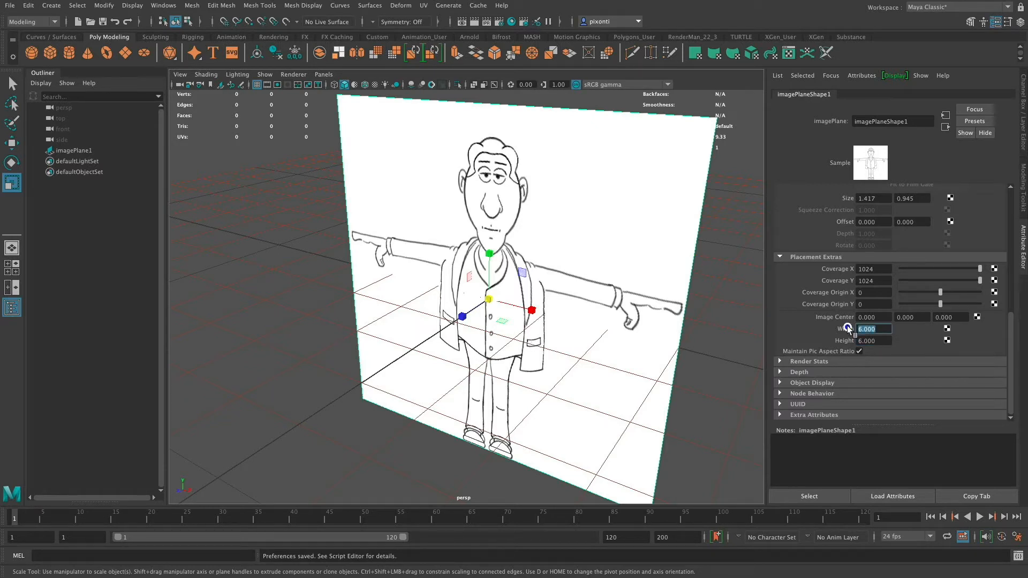
pyautogui.write('2')
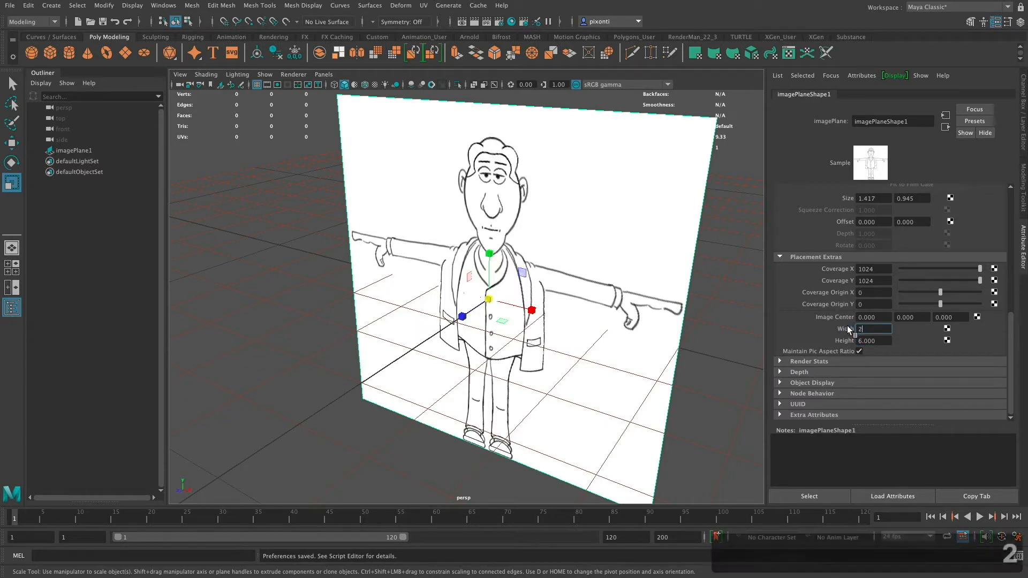
pyautogui.press('Tab')
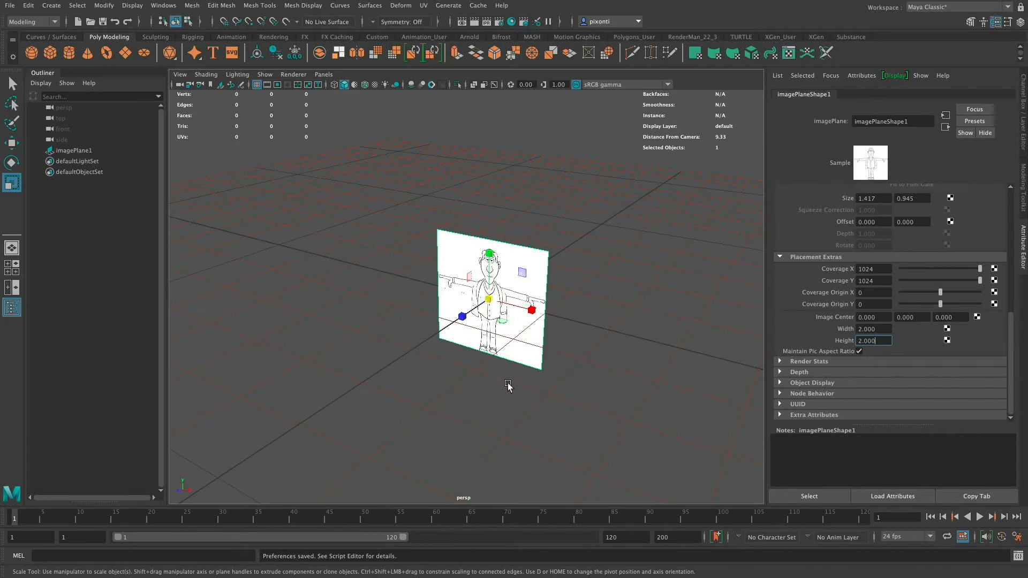
# Step: Set the viewport grid's length and width to 5 units in the grid options
pyautogui.click(132, 5)
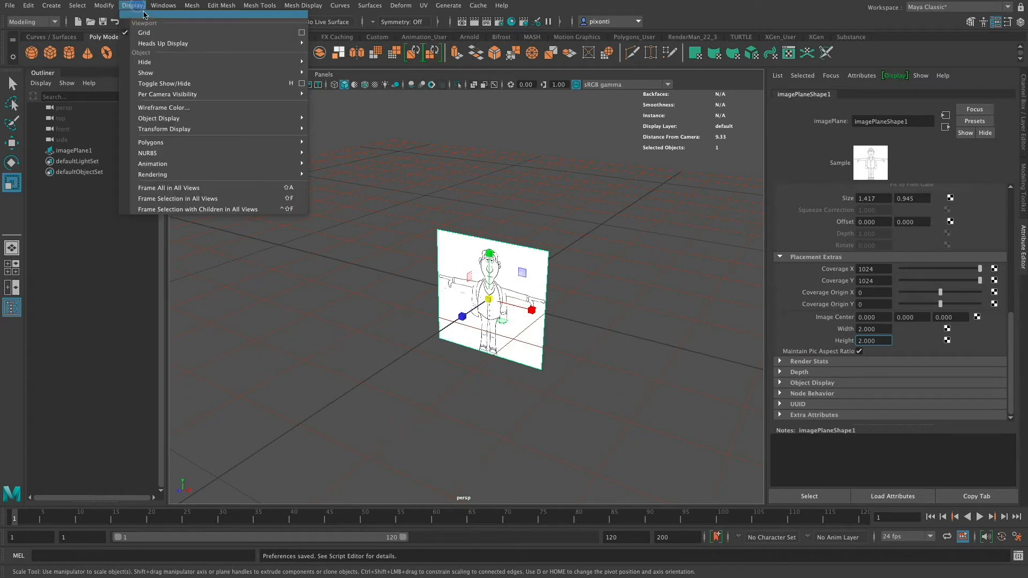
pyautogui.click(303, 33)
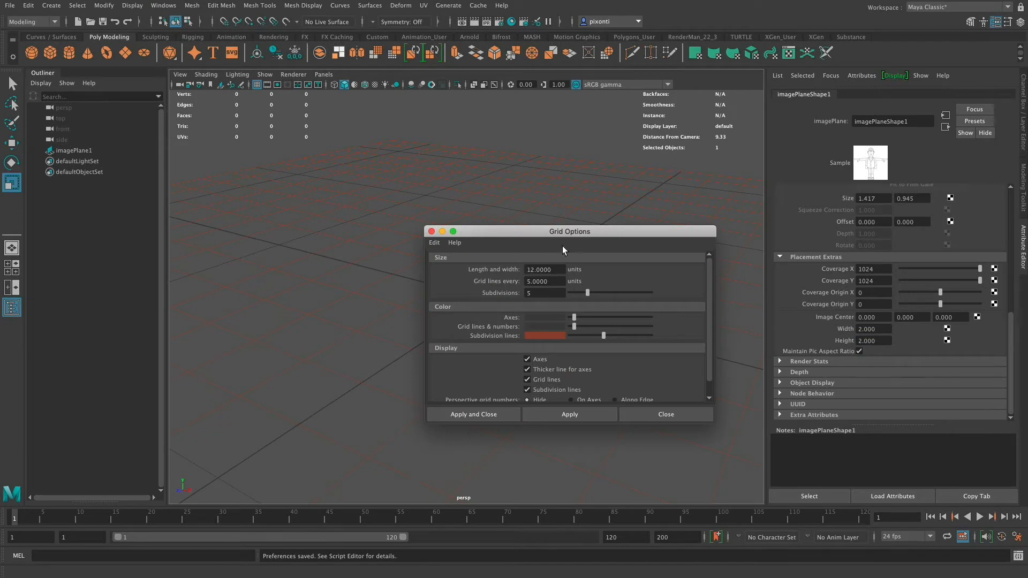
pyautogui.moveTo(585, 232); pyautogui.dragTo(608, 257)
pyautogui.moveTo(580, 295); pyautogui.dragTo(540, 292)
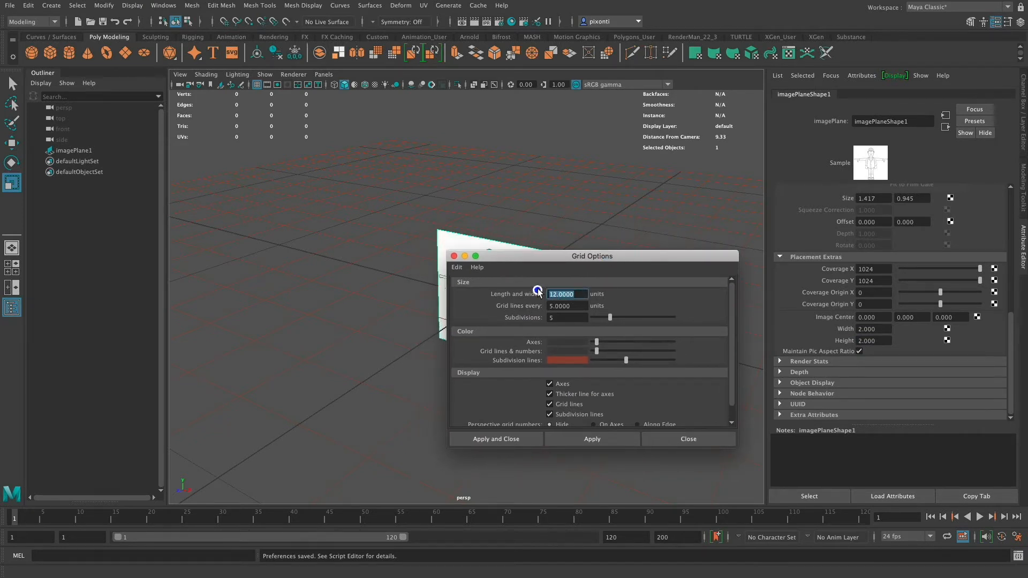
pyautogui.moveTo(627, 259); pyautogui.dragTo(621, 290)
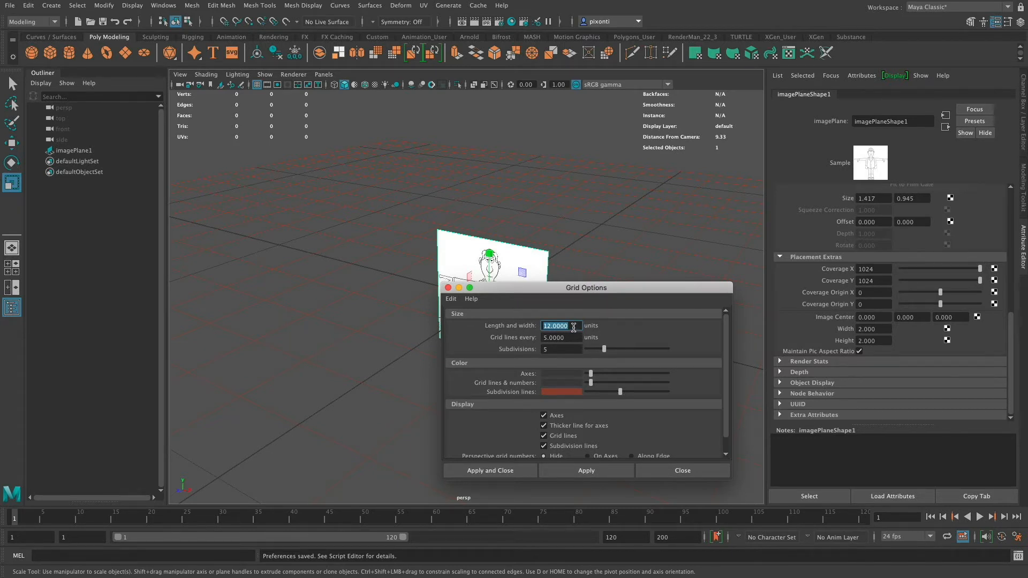
pyautogui.write('5')
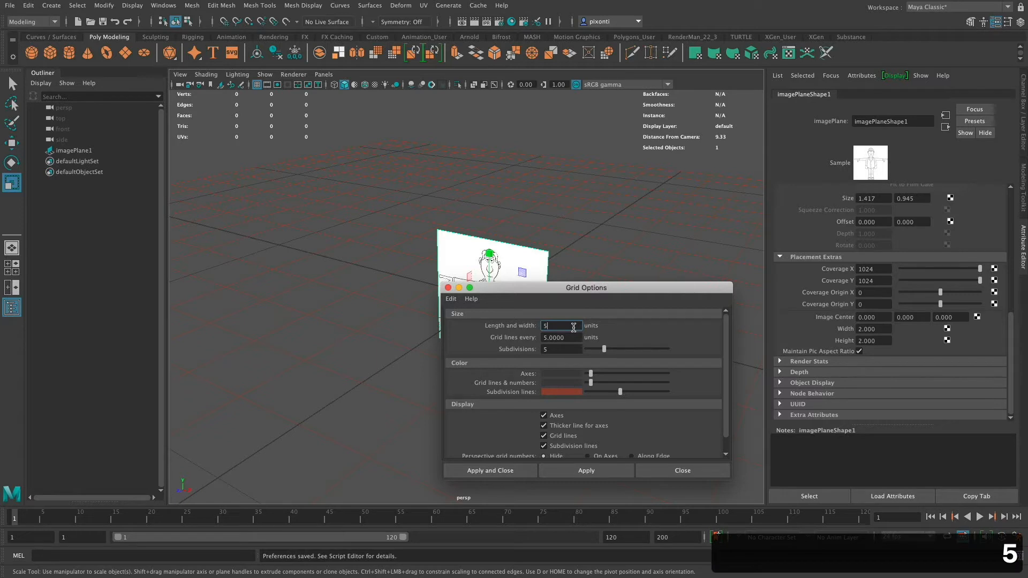
pyautogui.press('Tab')
pyautogui.doubleClick(568, 326)
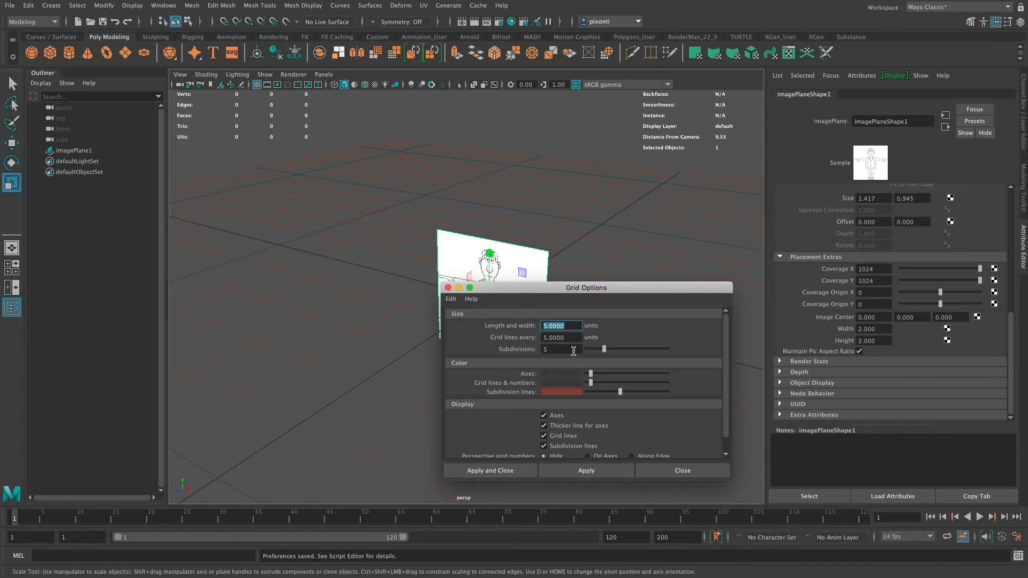
# Step: Set the grid lines to every 1 unit, keep 5 subdivisions, and apply the grid options
pyautogui.moveTo(565, 338); pyautogui.dragTo(542, 338)
pyautogui.write('1')
pyautogui.press('Tab')
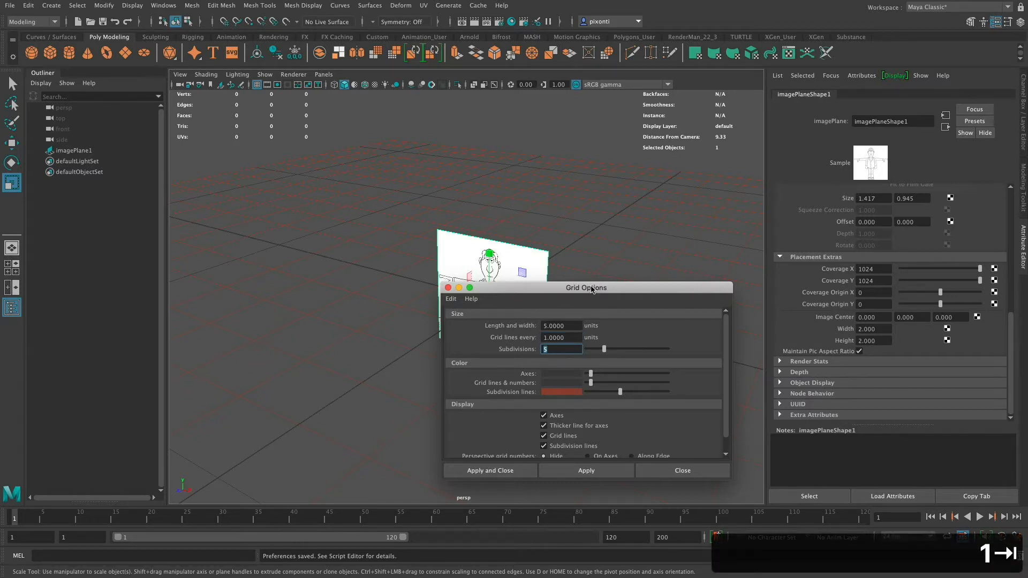
pyautogui.moveTo(590, 291); pyautogui.dragTo(634, 254)
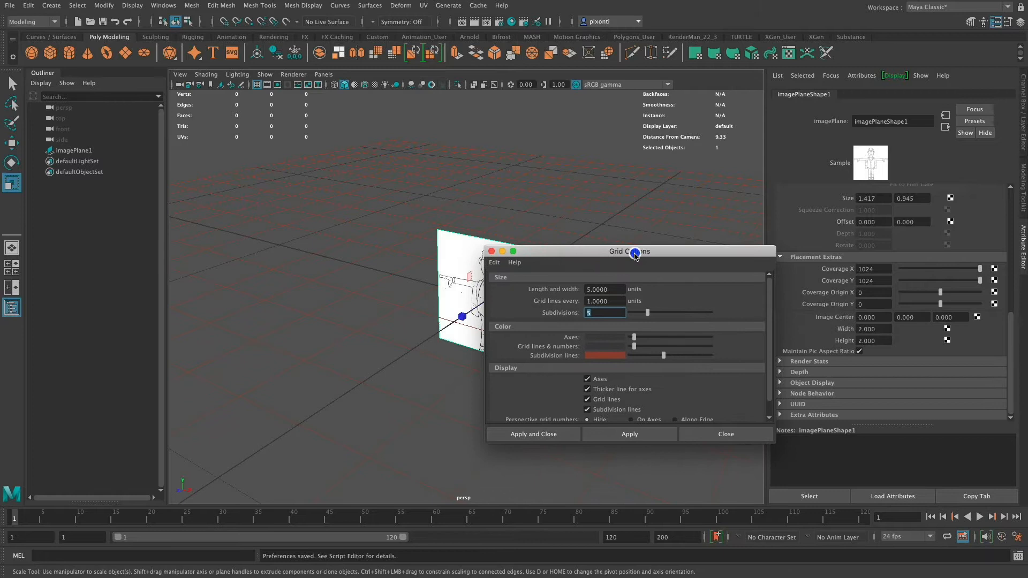
pyautogui.click(542, 435)
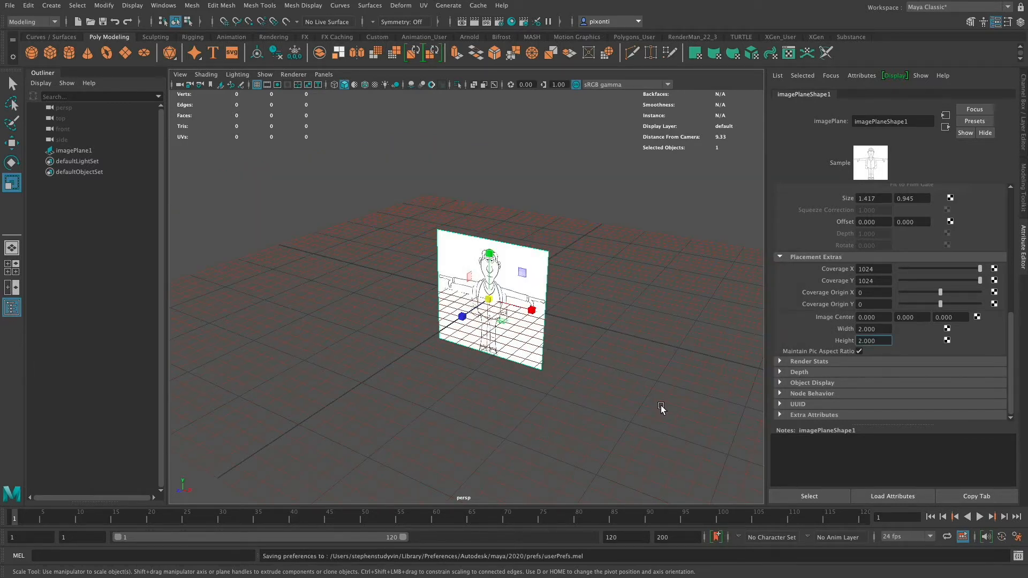
# Step: Raise the front image plane onto the grid by setting its image center Y to 1
pyautogui.doubleClick(870, 329)
pyautogui.click(904, 317)
pyautogui.click(880, 319)
pyautogui.click(918, 318)
pyautogui.click(953, 318)
pyautogui.moveTo(915, 317); pyautogui.dragTo(888, 321)
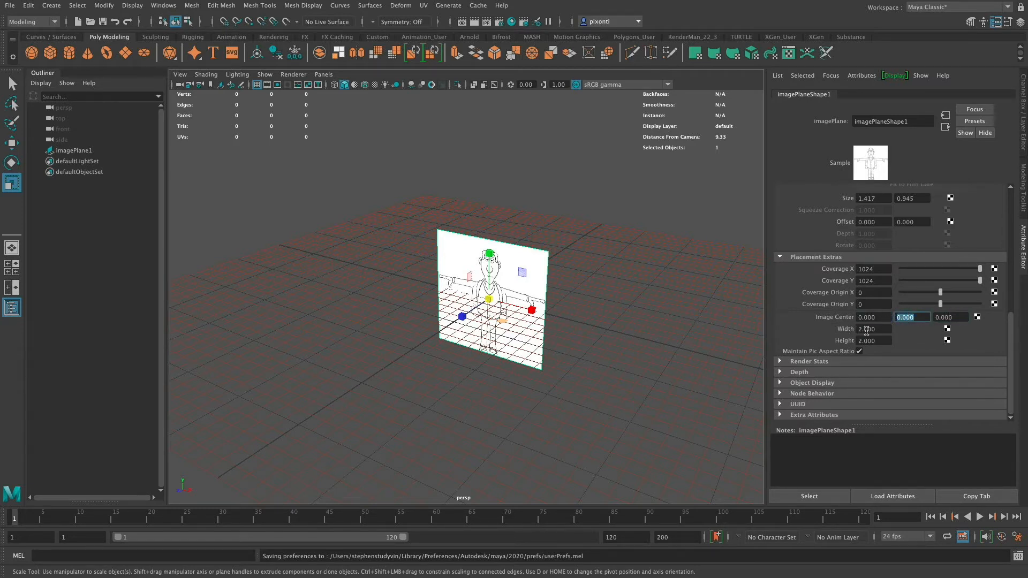
pyautogui.write('1')
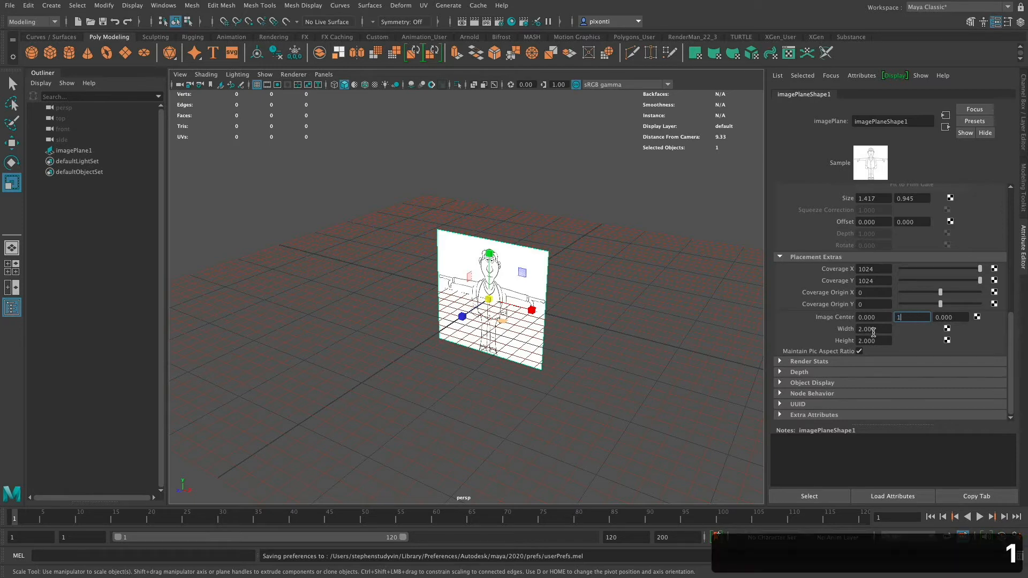
pyautogui.press('Tab')
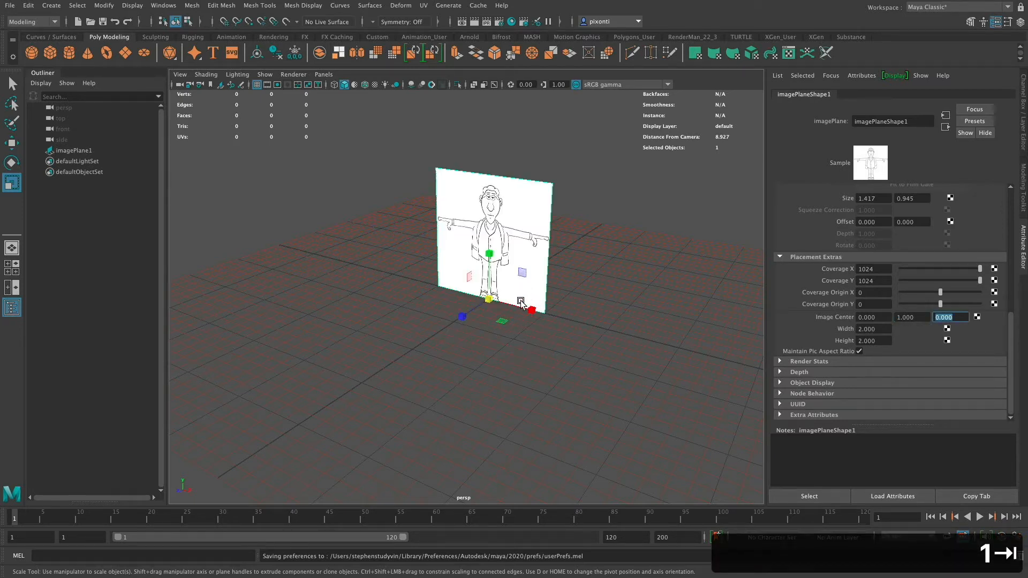
# Step: Move the front image plane back along the Z axis to -2, snapped to the grid
pyautogui.moveTo(498, 320)
pyautogui.keyDown('alt'); pyautogui.mouseDown()
pyautogui.moveTo(584, 292)
pyautogui.moveTo(461, 337)
pyautogui.moveTo(537, 308)
pyautogui.moveTo(470, 340)
pyautogui.moveTo(485, 334)
pyautogui.mouseUp(); pyautogui.keyUp('alt')
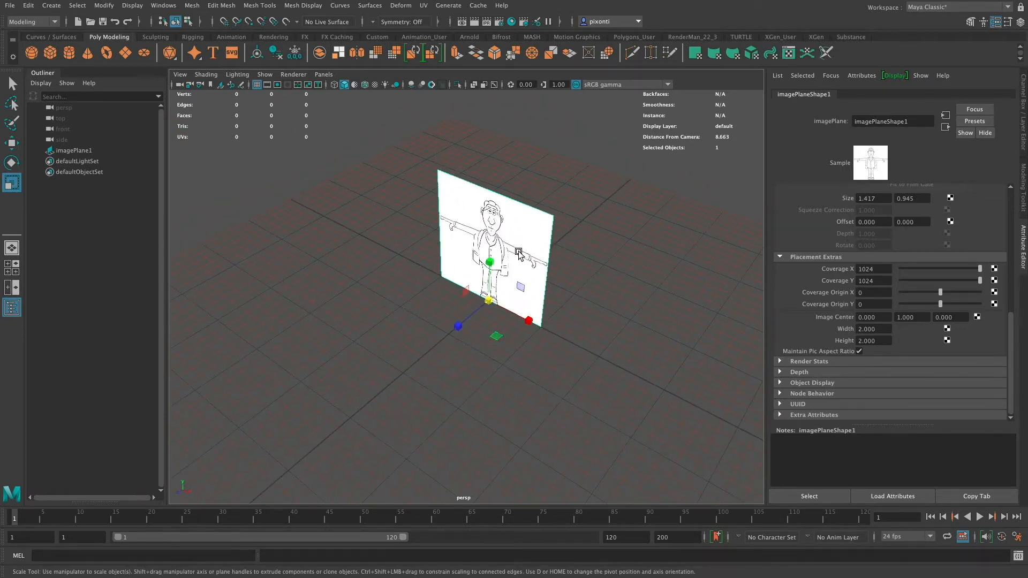
pyautogui.press('w')
pyautogui.moveTo(455, 331); pyautogui.dragTo(555, 252)
pyautogui.press('x')
pyautogui.press('x')
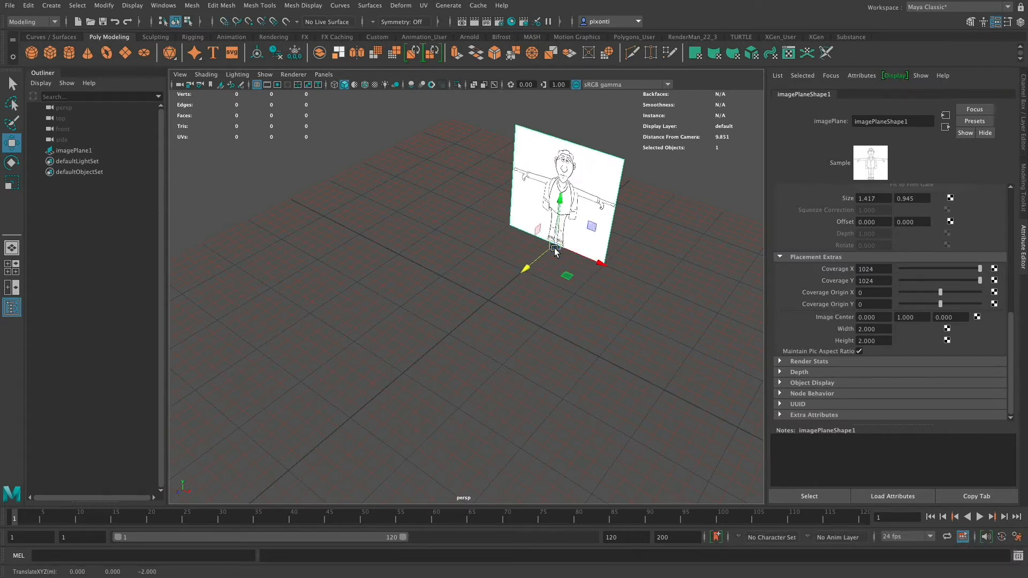
# Step: Create a second free image plane with the options reset to a width and height of 10
pyautogui.click(51, 5)
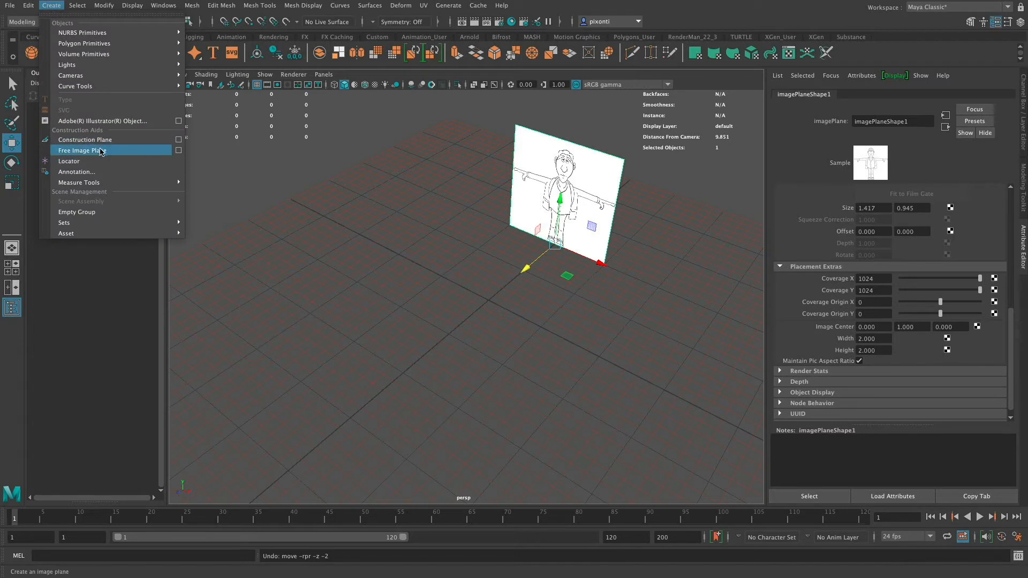
pyautogui.click(179, 150)
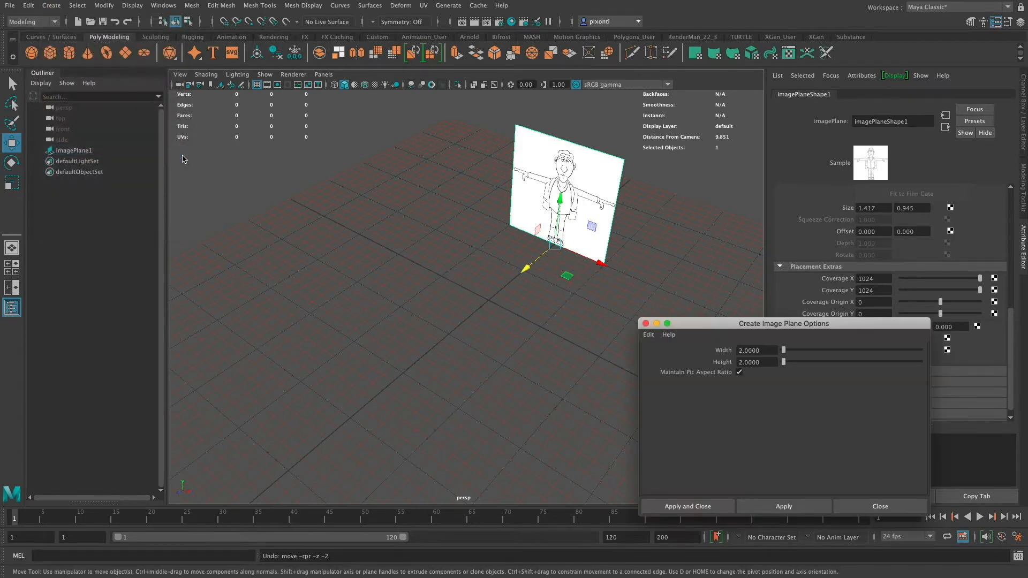
pyautogui.click(649, 334)
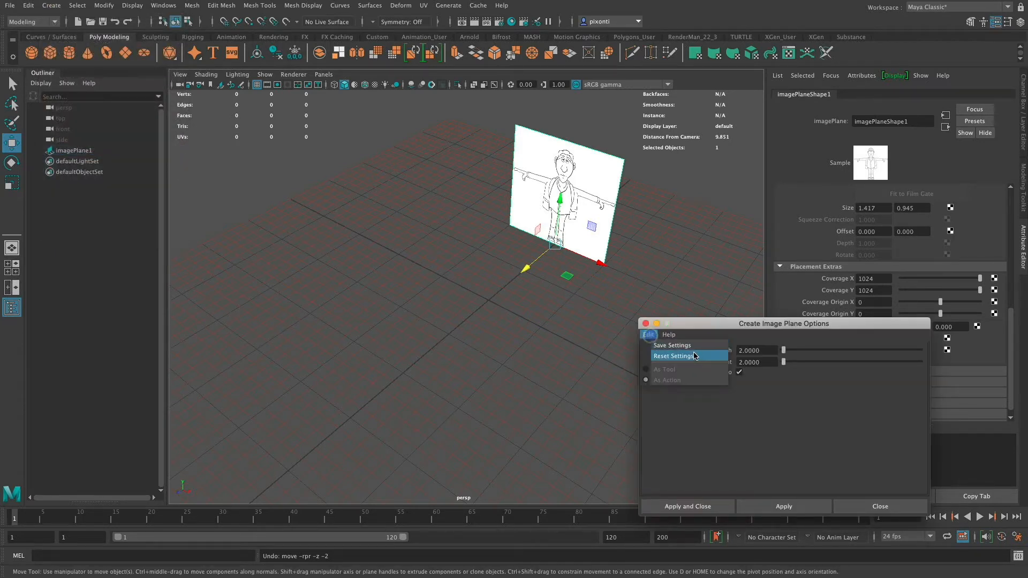
pyautogui.click(694, 356)
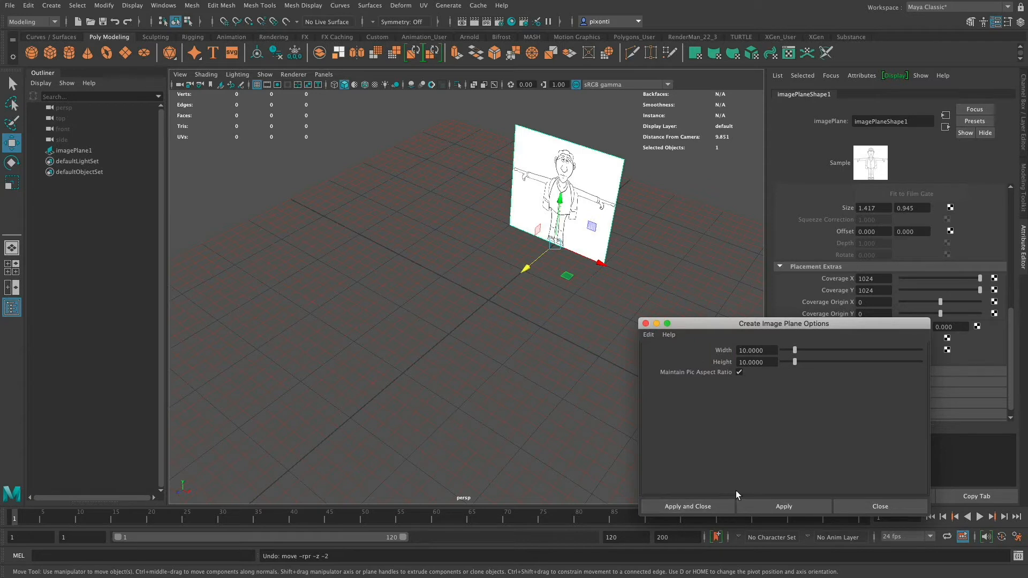
pyautogui.click(702, 506)
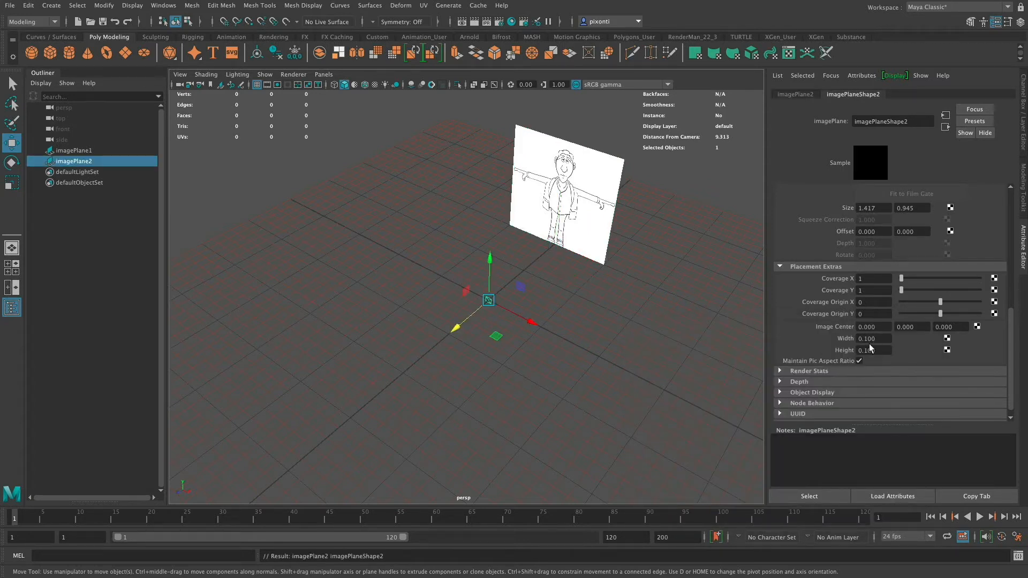
pyautogui.moveTo(878, 339); pyautogui.dragTo(846, 336)
pyautogui.moveTo(1012, 326); pyautogui.dragTo(1010, 289)
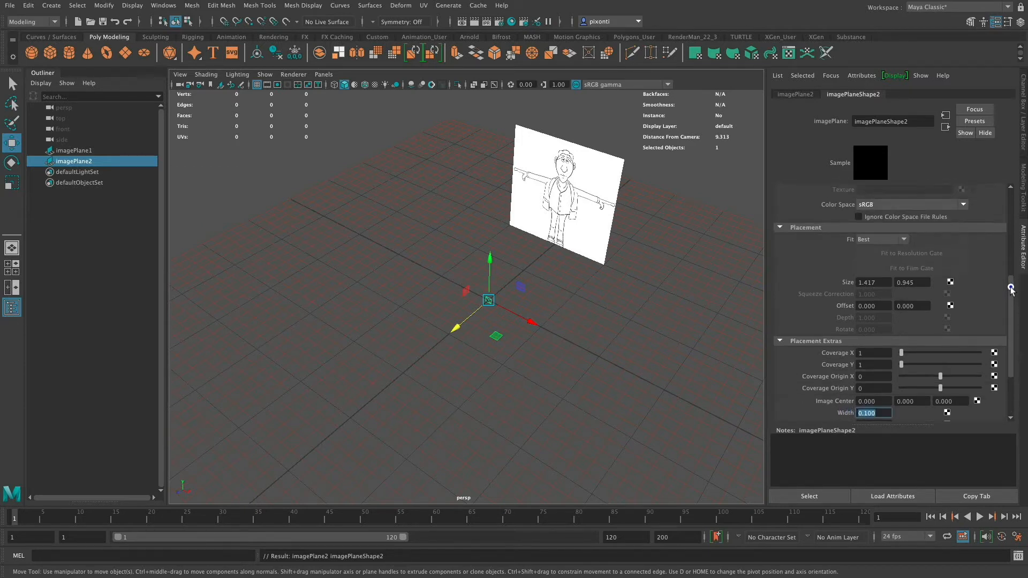
pyautogui.moveTo(881, 282); pyautogui.dragTo(850, 281)
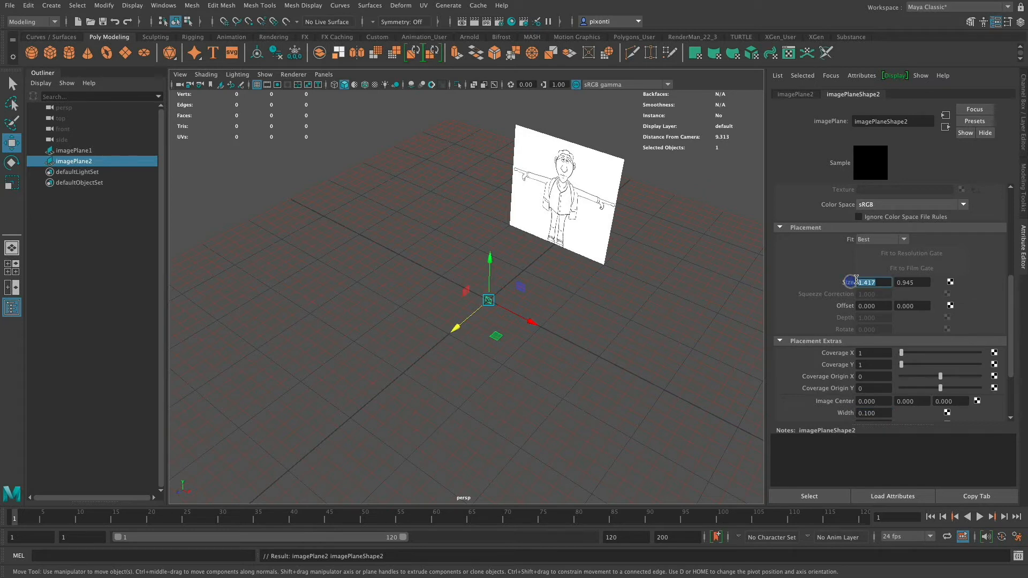
pyautogui.moveTo(929, 282); pyautogui.dragTo(884, 282)
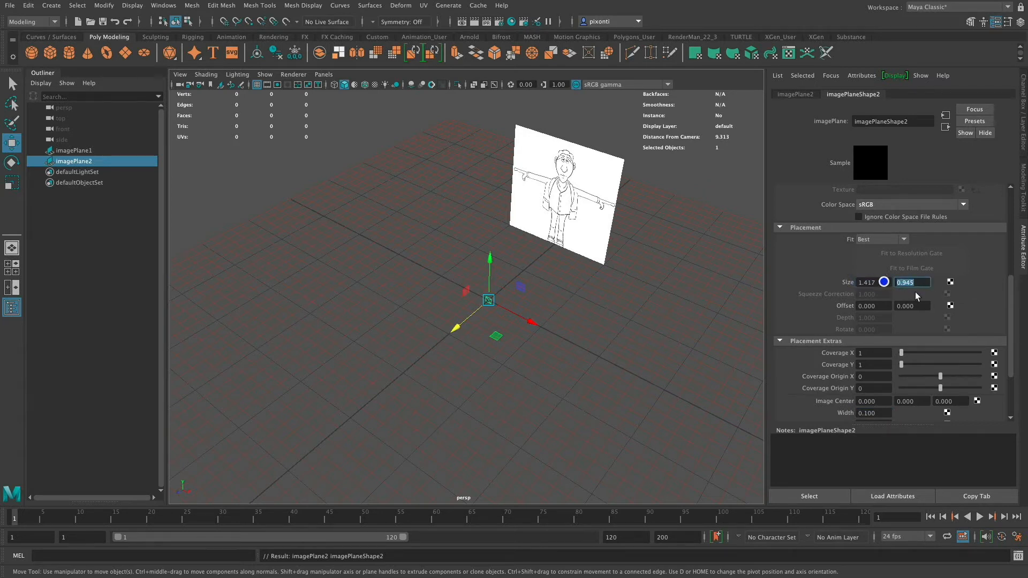
pyautogui.click(839, 229)
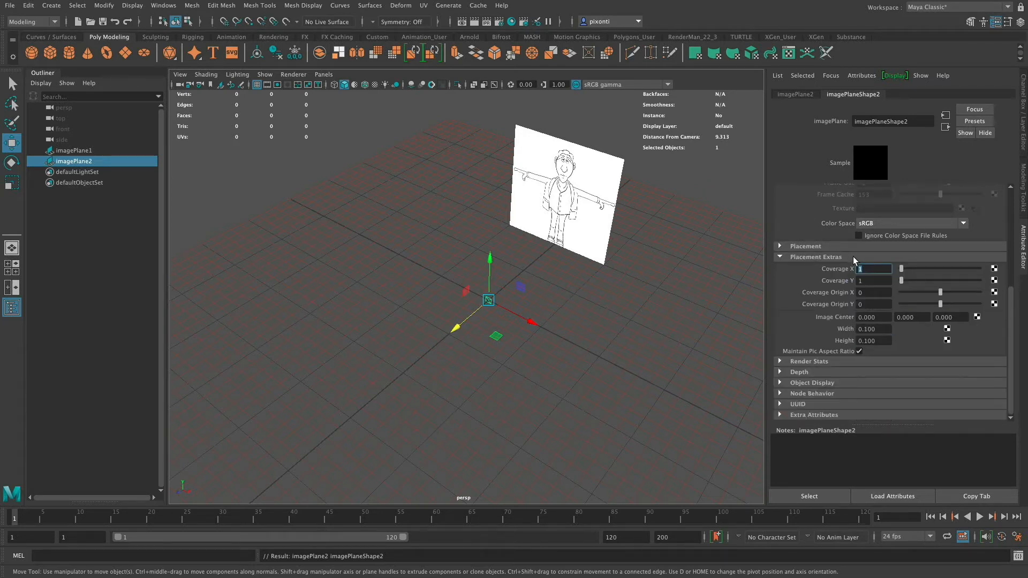
# Step: Set the second image plane's width and height to 2 and its image center Y to 1
pyautogui.moveTo(881, 328); pyautogui.dragTo(847, 329)
pyautogui.write('1')
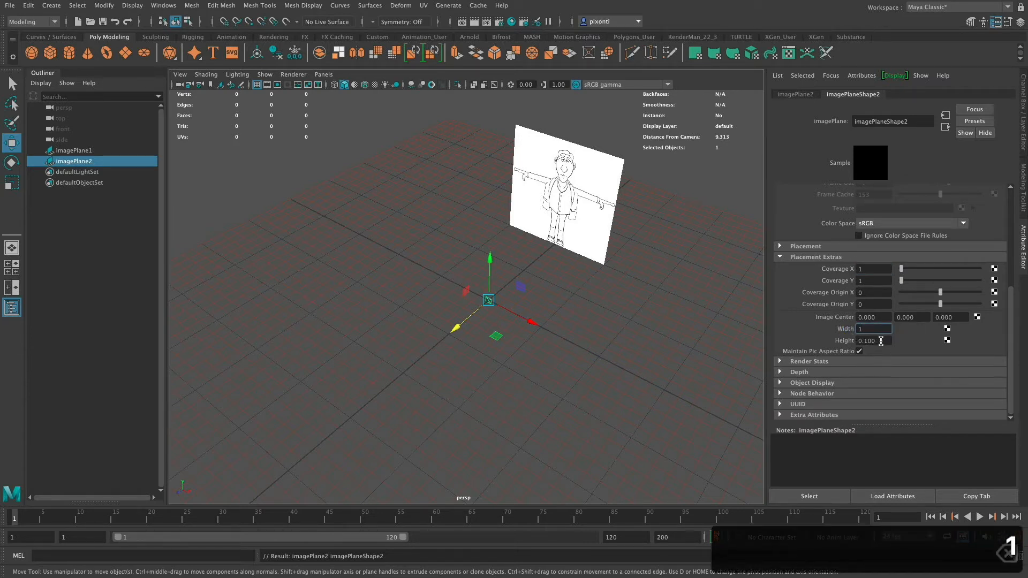
pyautogui.press('BackSpace')
pyautogui.write('2')
pyautogui.press('Tab')
pyautogui.write('2')
pyautogui.press('Tab')
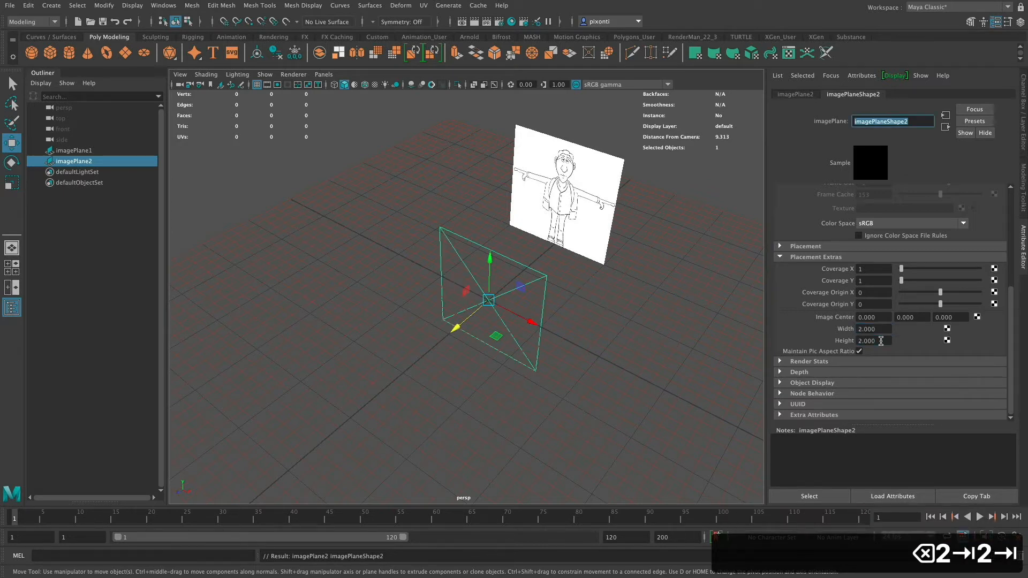
pyautogui.write('1')
pyautogui.press('Return')
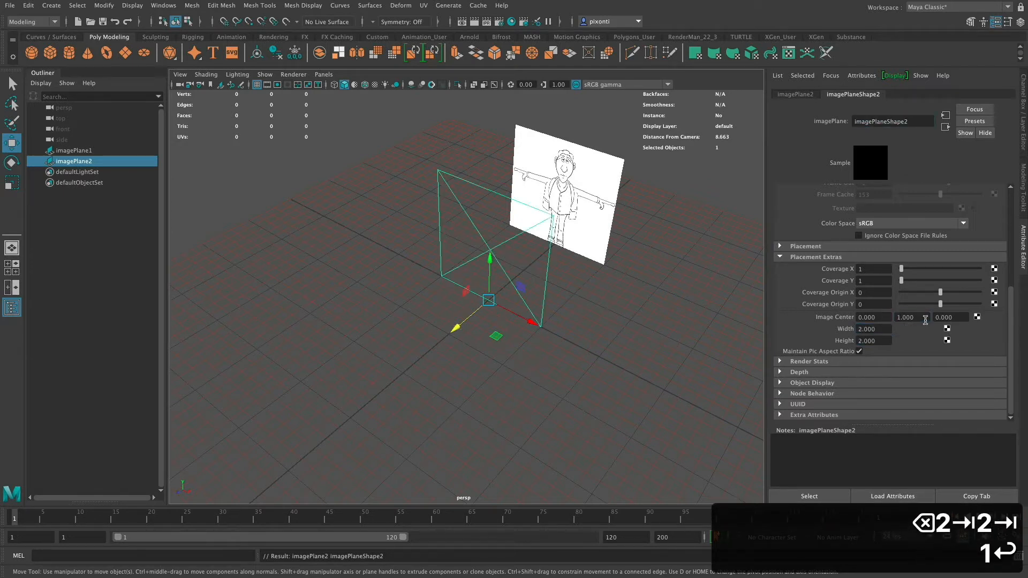
# Step: Load bob_side.png from the project's sourceimages folder as the image of the second image plane
pyautogui.scroll(3, 1015, 247)
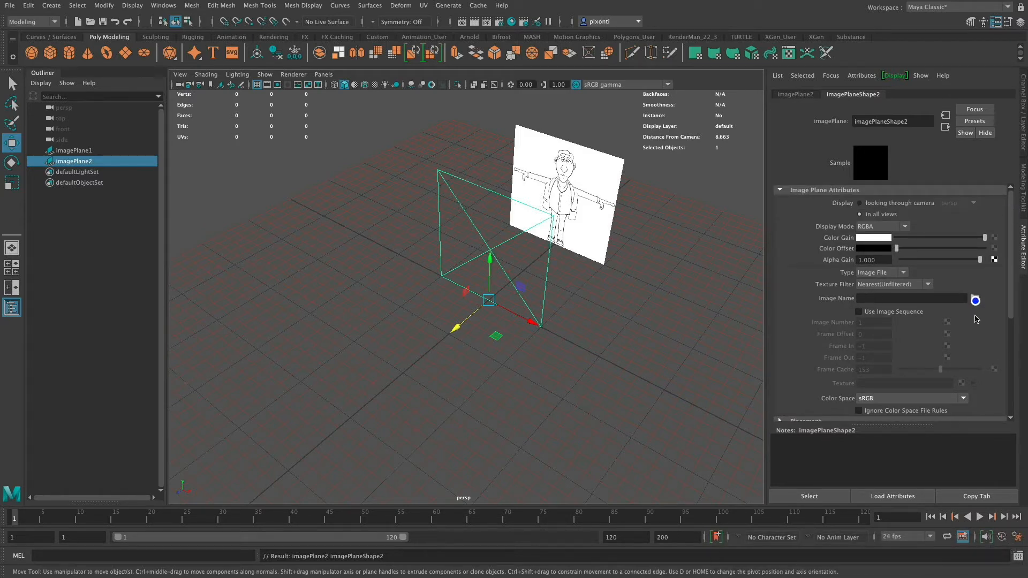
pyautogui.click(975, 299)
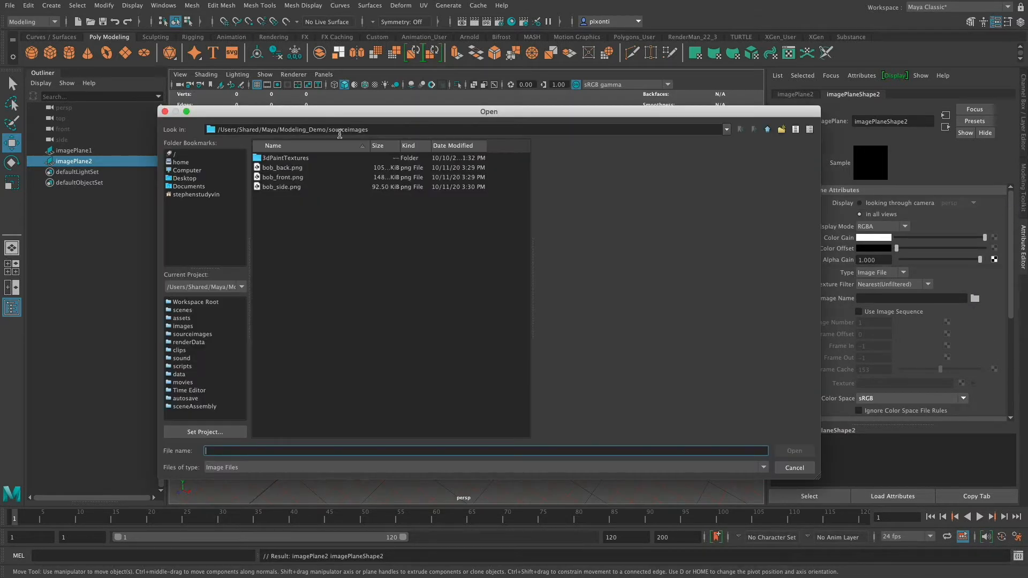
pyautogui.click(301, 186)
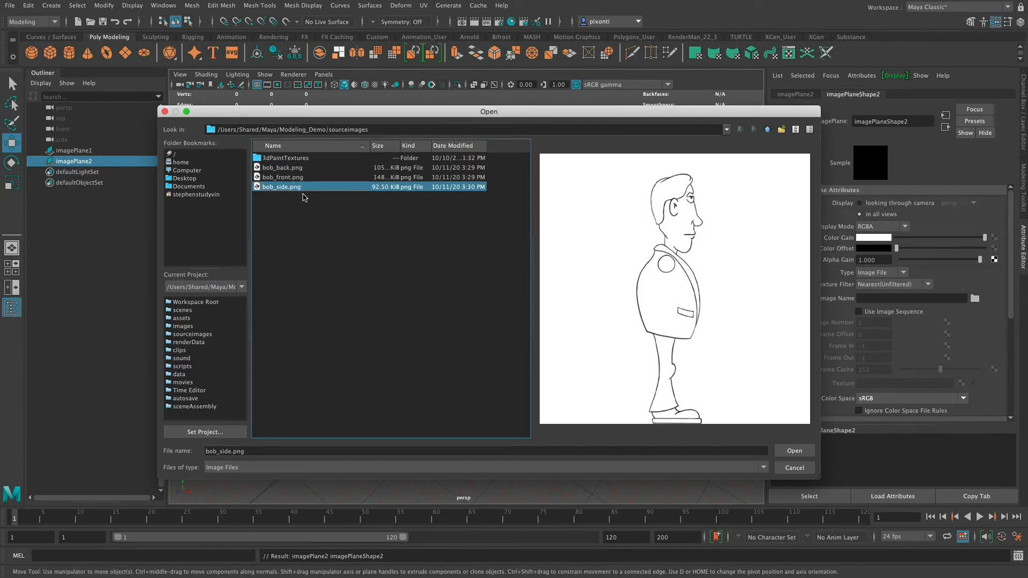
pyautogui.click(797, 452)
# Step: Resize the side-view image plane to a width and height of 2 with its image loaded
pyautogui.moveTo(878, 381); pyautogui.dragTo(844, 389)
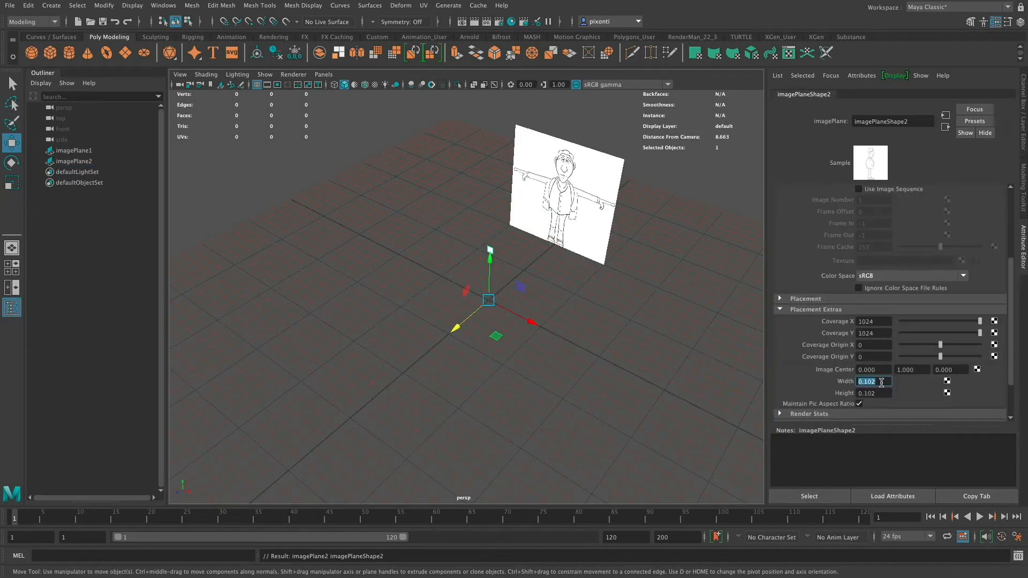
pyautogui.write('2')
pyautogui.press('Tab')
pyautogui.write('2')
pyautogui.press('Tab')
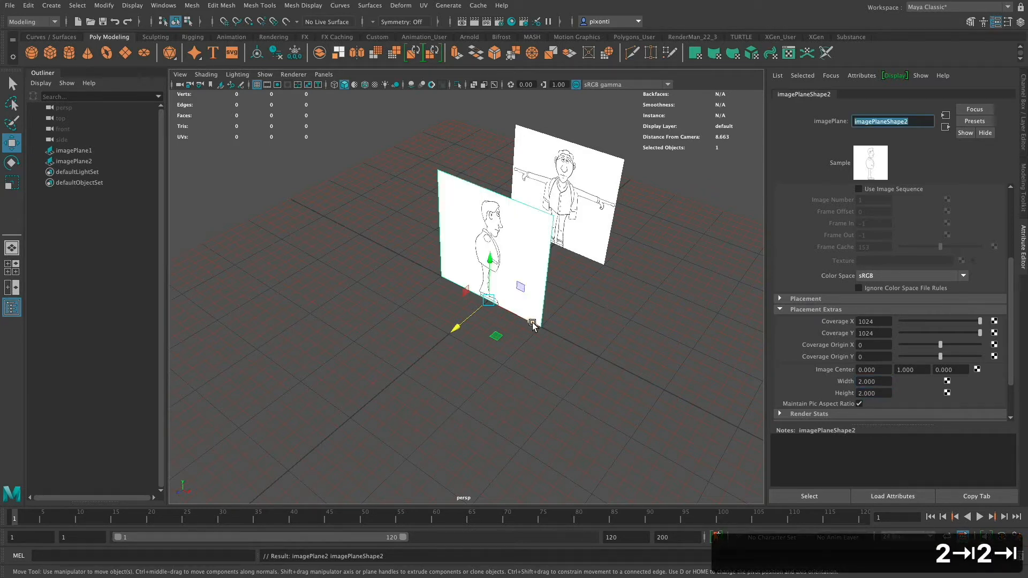
# Step: Rotate the side image plane 90 degrees about the Y axis using stepped rotation, and check its transform values
pyautogui.write('e')
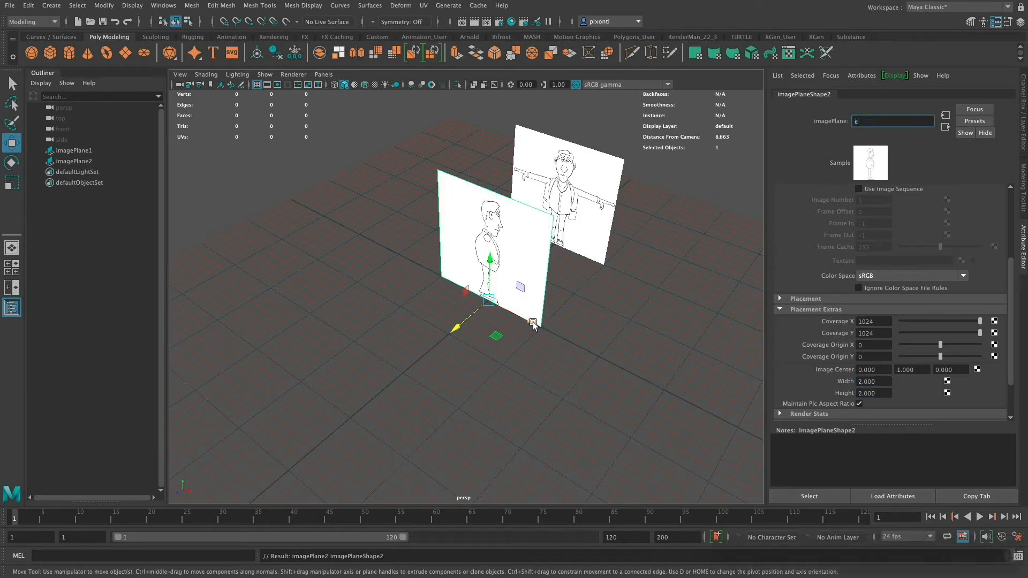
pyautogui.moveTo(1011, 303); pyautogui.dragTo(1016, 230)
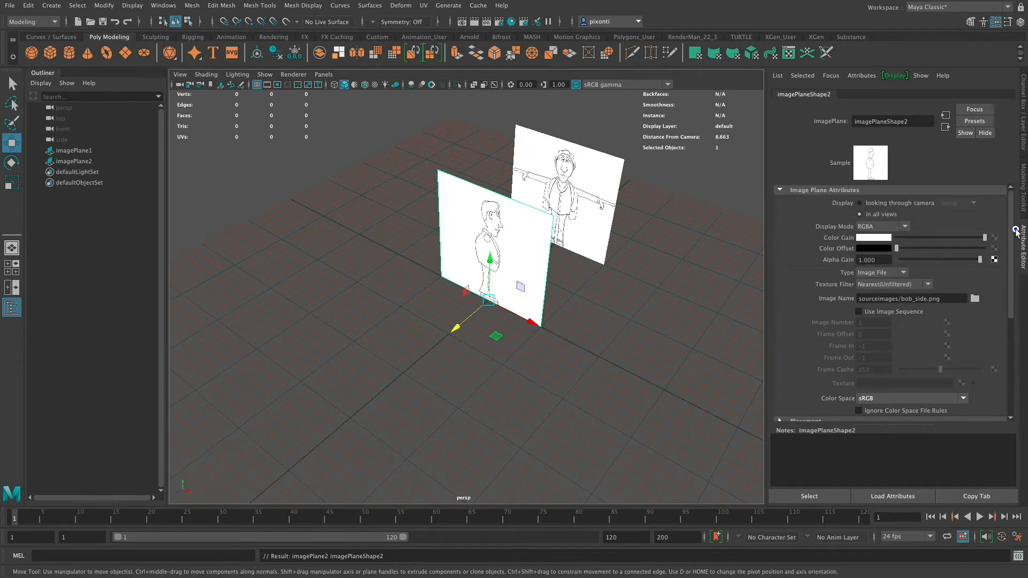
pyautogui.click(529, 260)
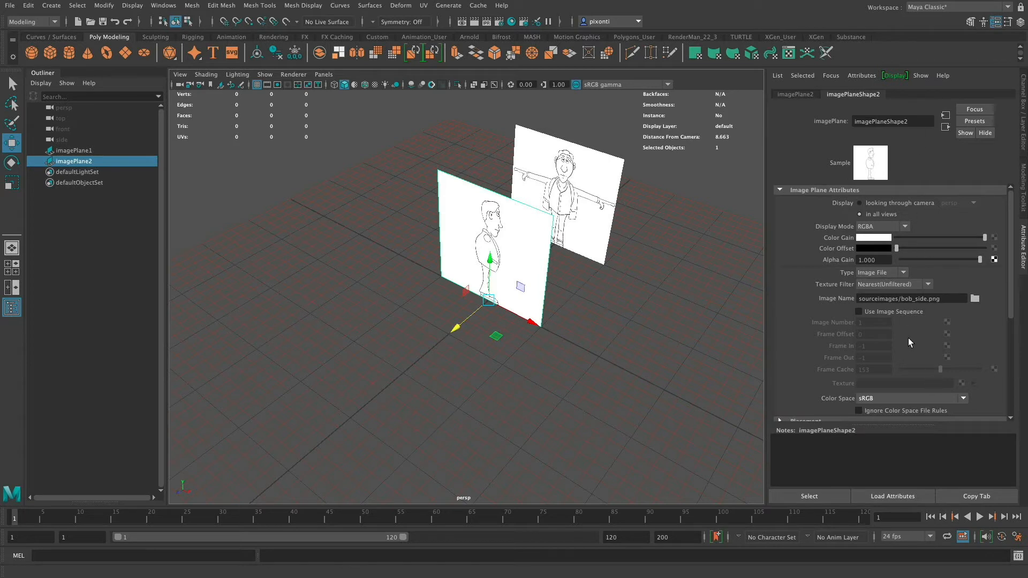
pyautogui.press('e')
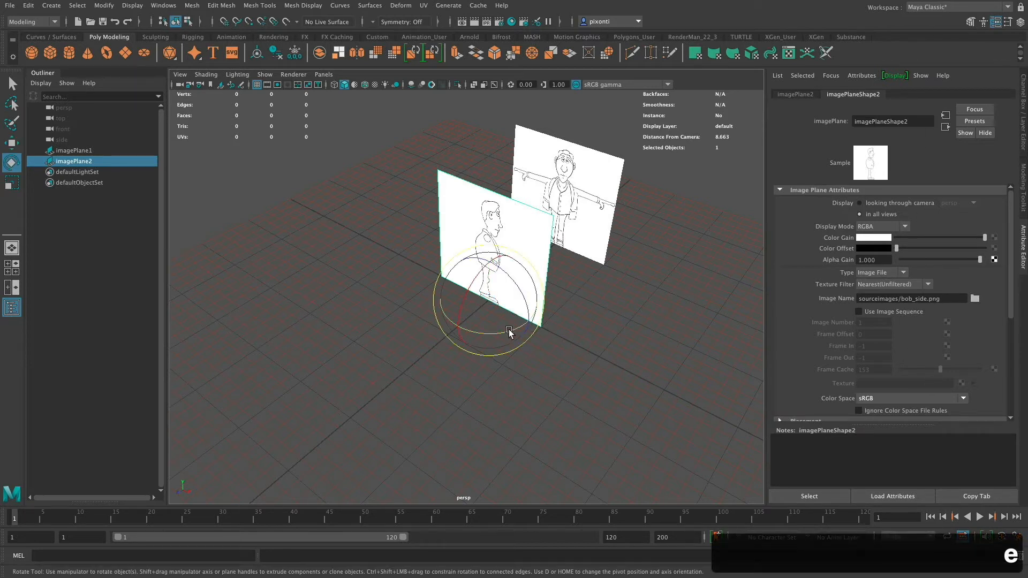
pyautogui.press('j')
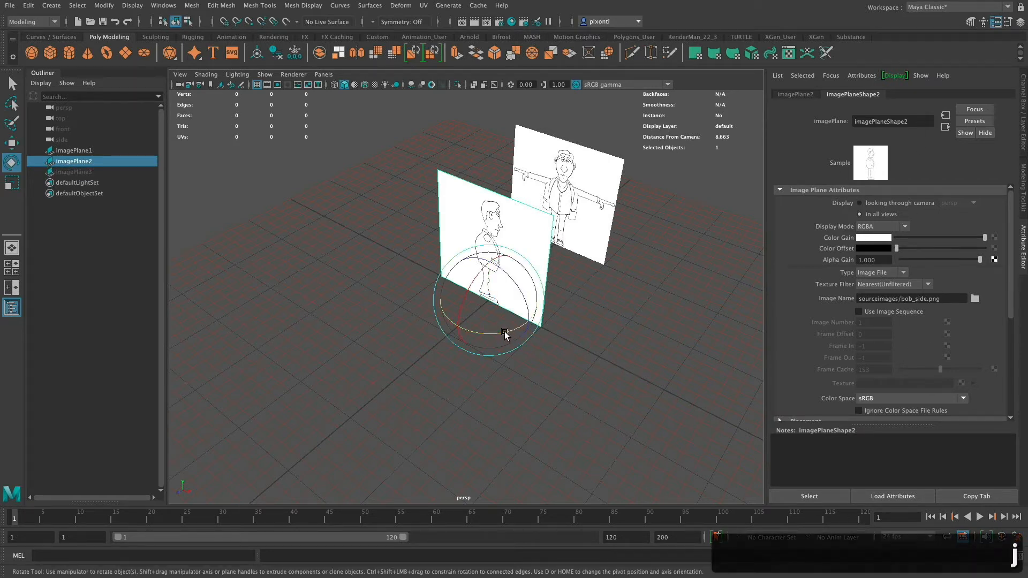
pyautogui.moveTo(479, 333); pyautogui.dragTo(544, 291)
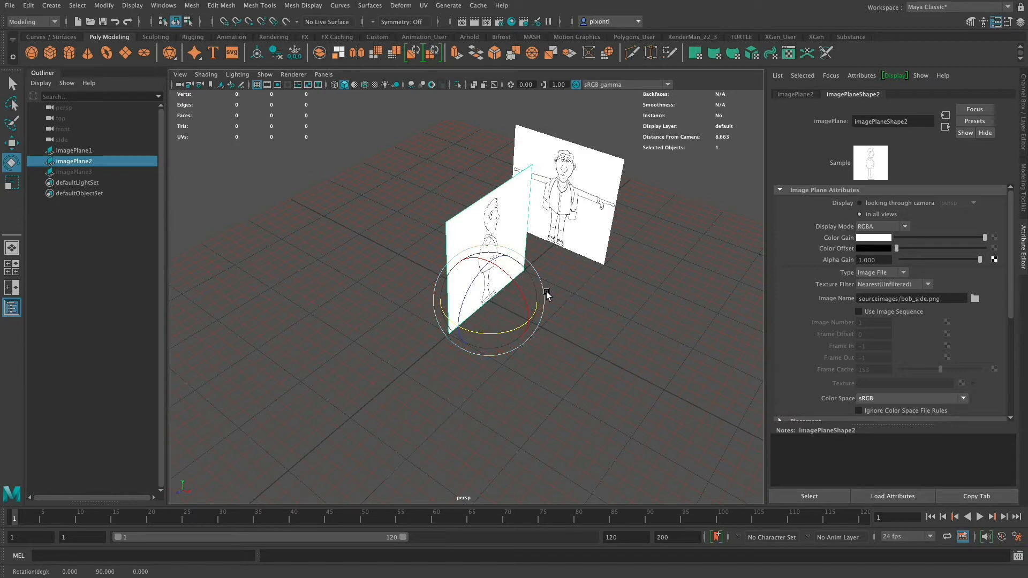
pyautogui.click(795, 95)
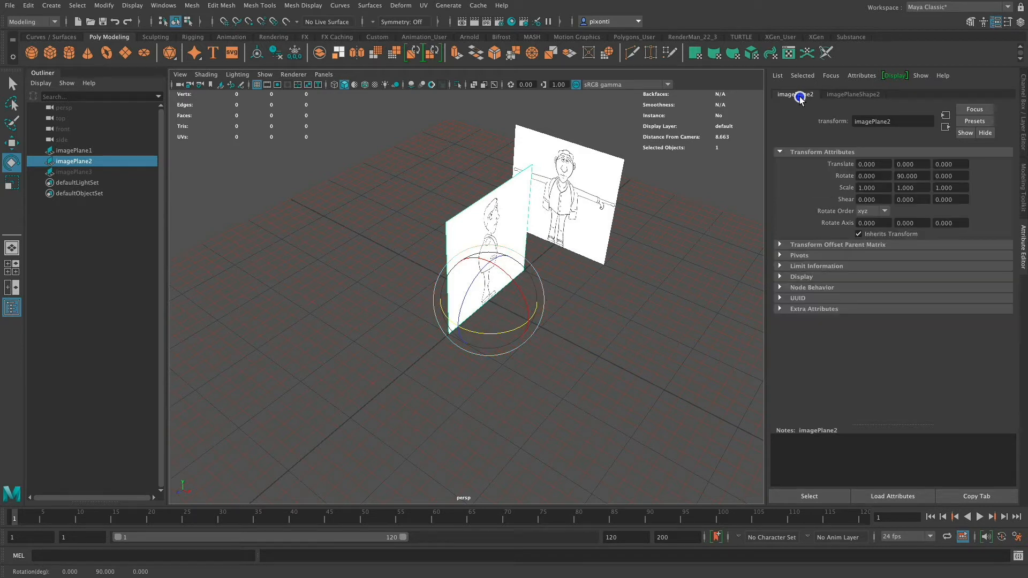
pyautogui.click(918, 177)
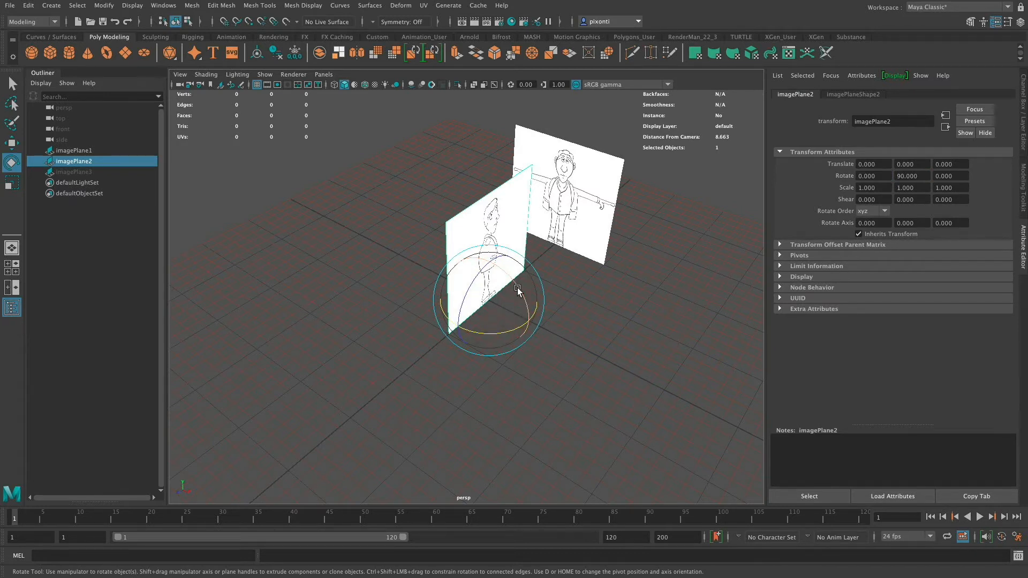
# Step: Move the side image plane along the X axis to -2, snapped to the grid
pyautogui.press('w')
pyautogui.moveTo(531, 325); pyautogui.dragTo(405, 238)
pyautogui.press('x')
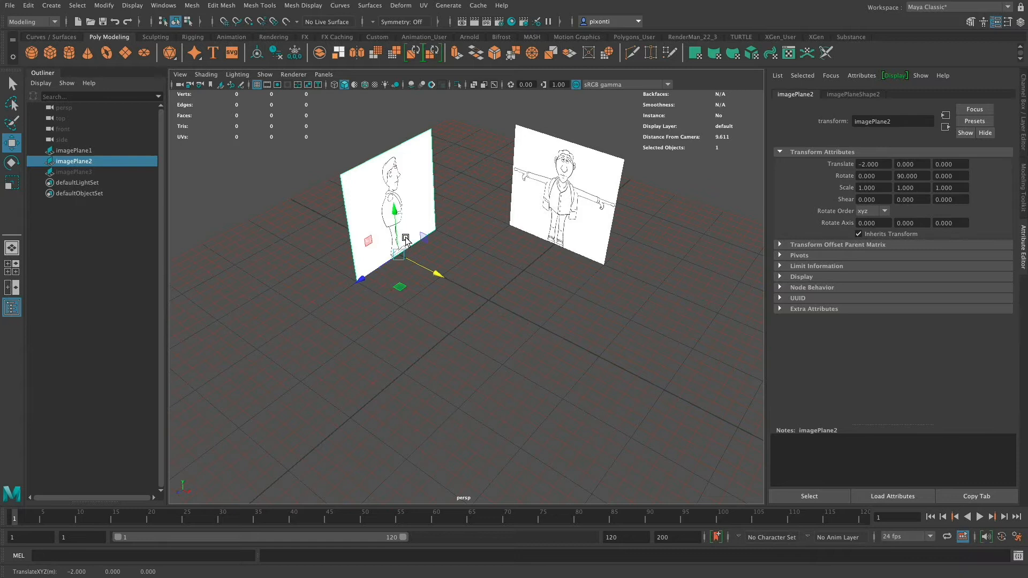
# Step: Create another free image plane with width and height 10 and the picture aspect ratio maintained
pyautogui.click(57, 7)
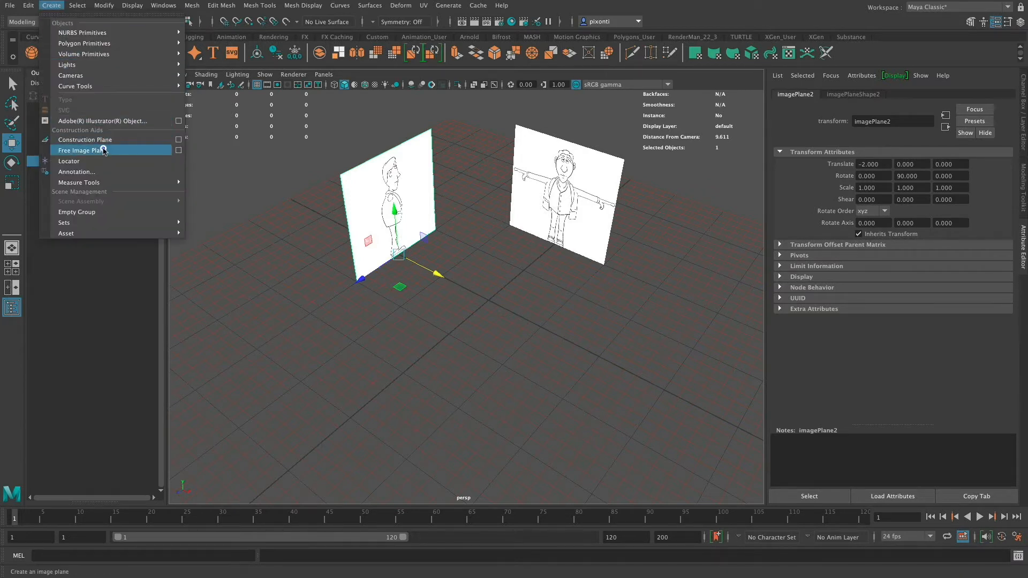
pyautogui.click(180, 151)
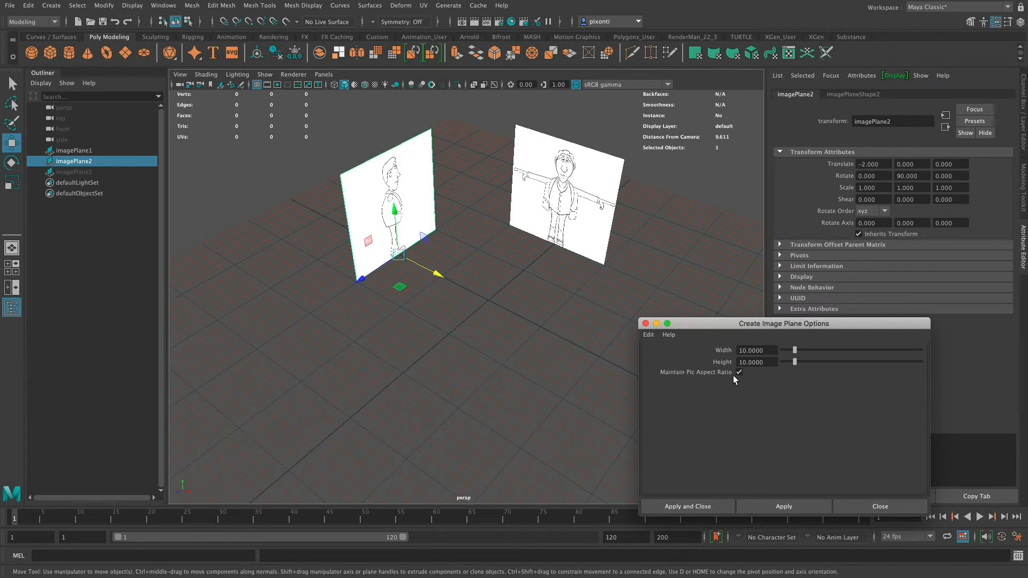
pyautogui.click(698, 507)
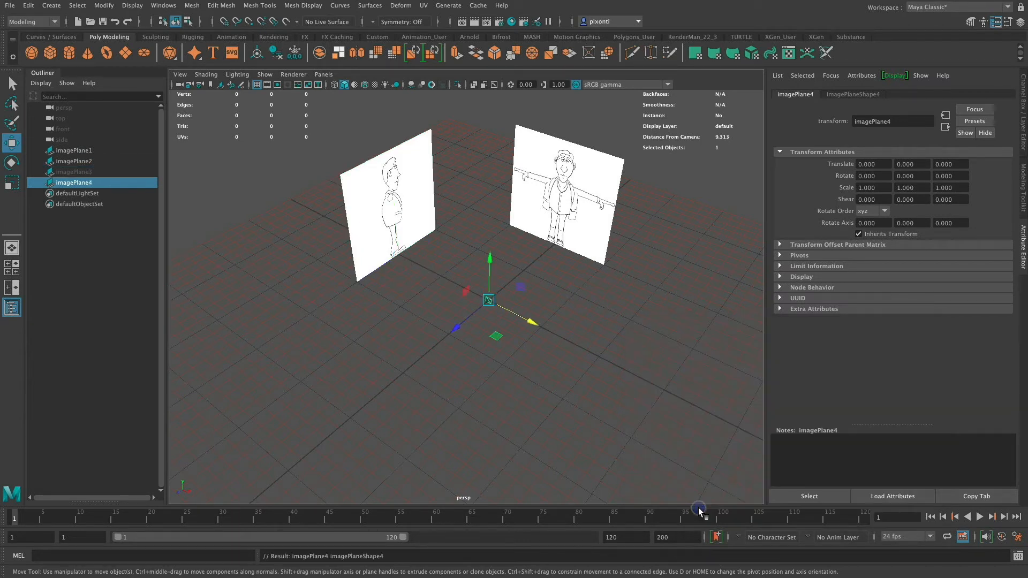
# Step: Load bob_back.png from the sourceimages folder as the image of the new image plane
pyautogui.click(51, 5)
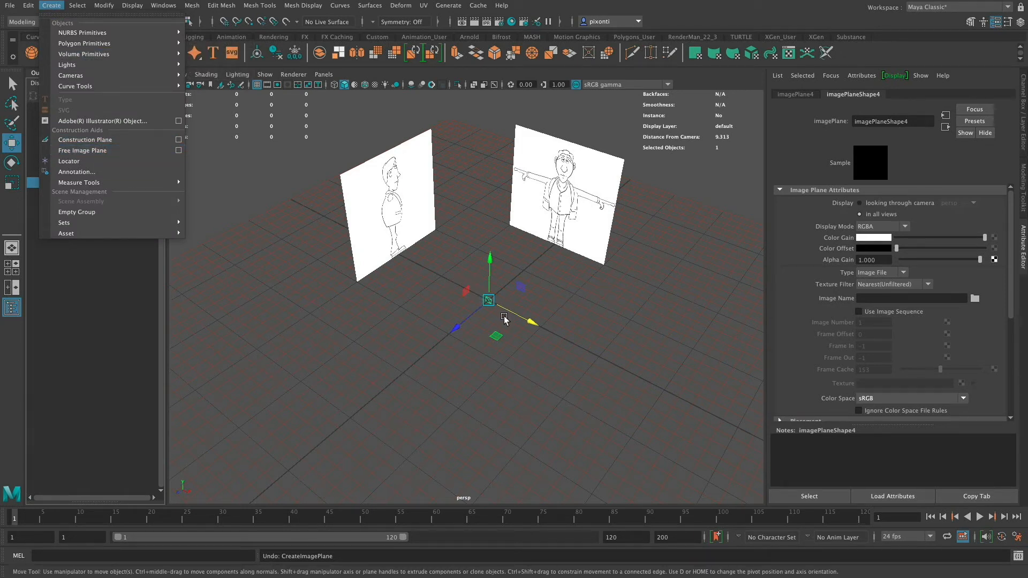
pyautogui.click(1010, 325)
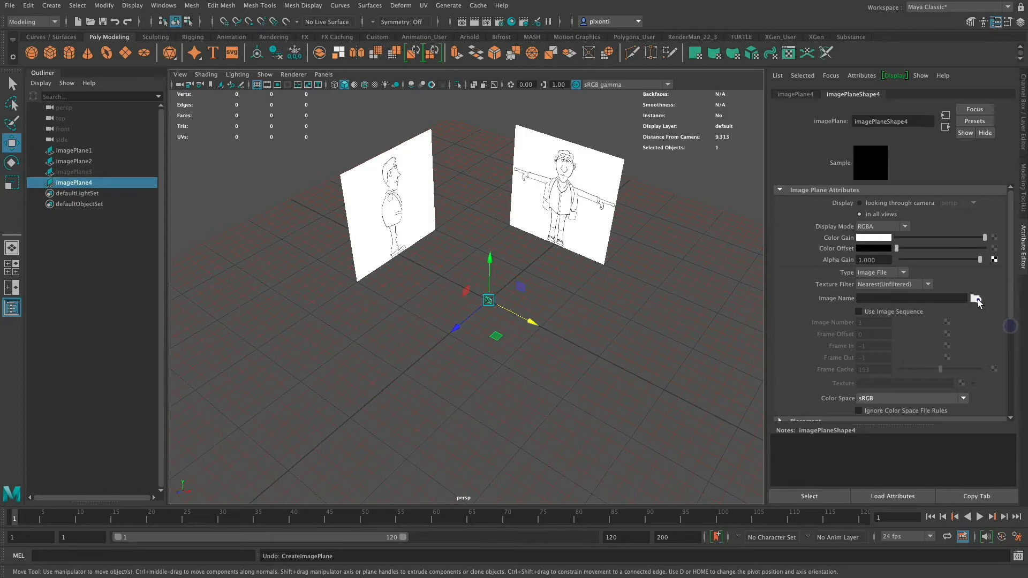
pyautogui.click(976, 301)
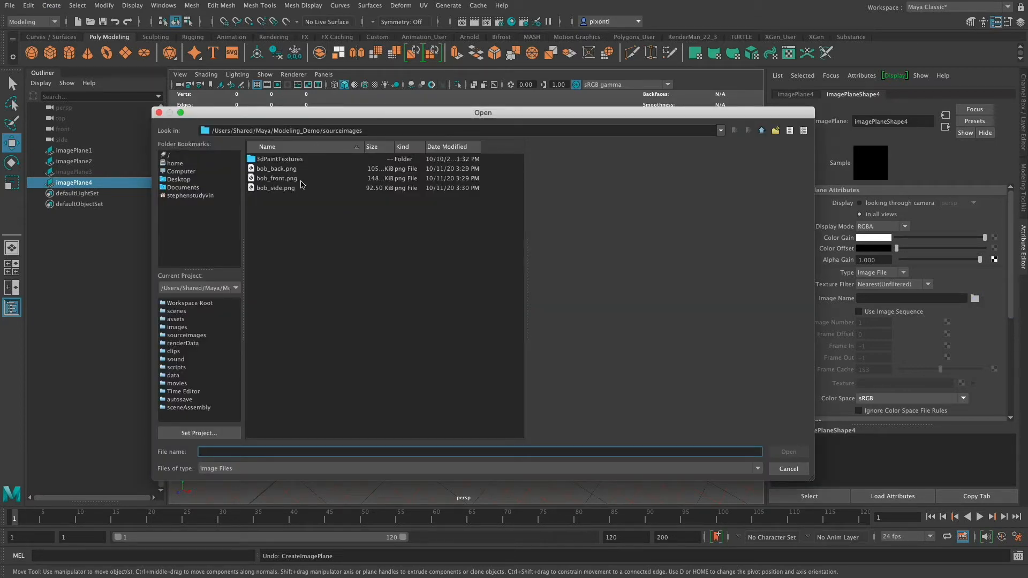
pyautogui.click(289, 169)
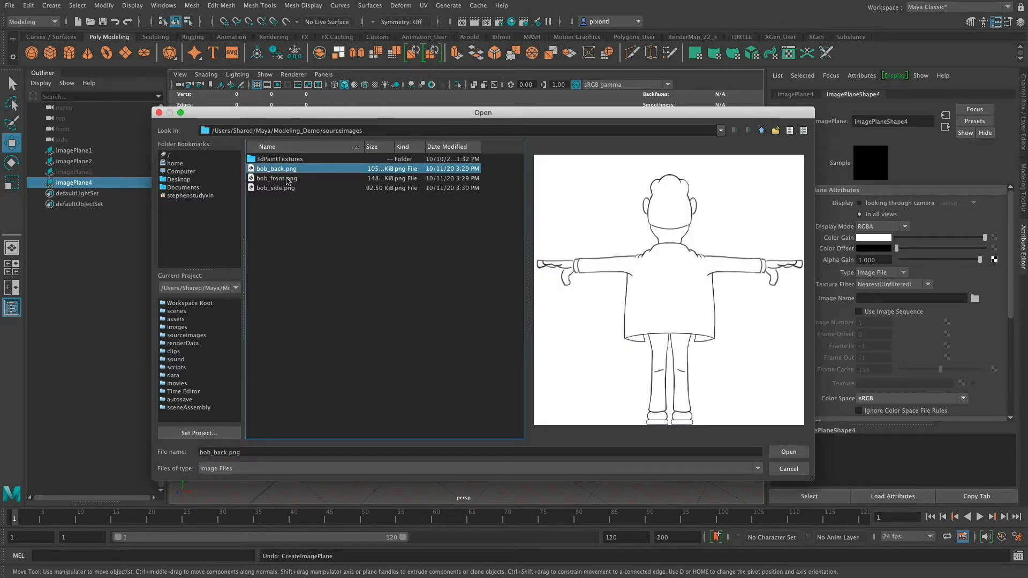
pyautogui.click(789, 452)
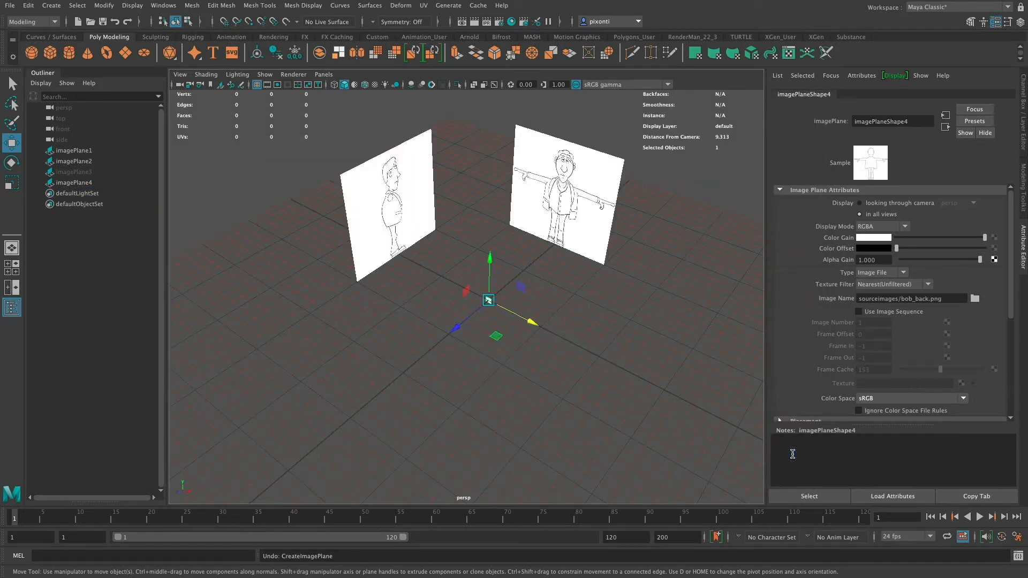
# Step: Set the back image plane's width and height to 2
pyautogui.scroll(-5, 1010, 316)
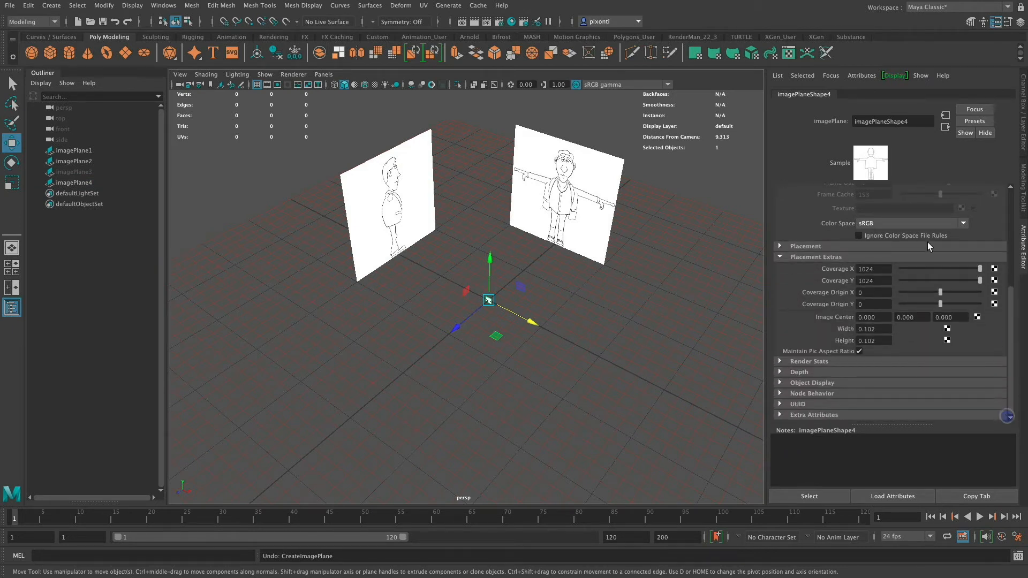
pyautogui.doubleClick(878, 329)
pyautogui.write('2')
pyautogui.press('Tab')
pyautogui.write('2')
pyautogui.press('Tab')
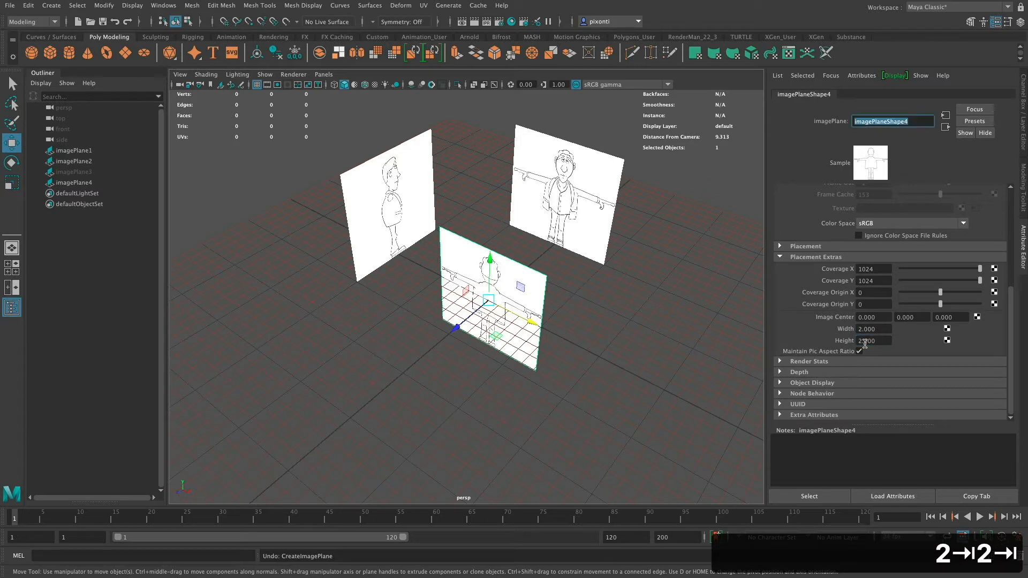
pyautogui.doubleClick(873, 329)
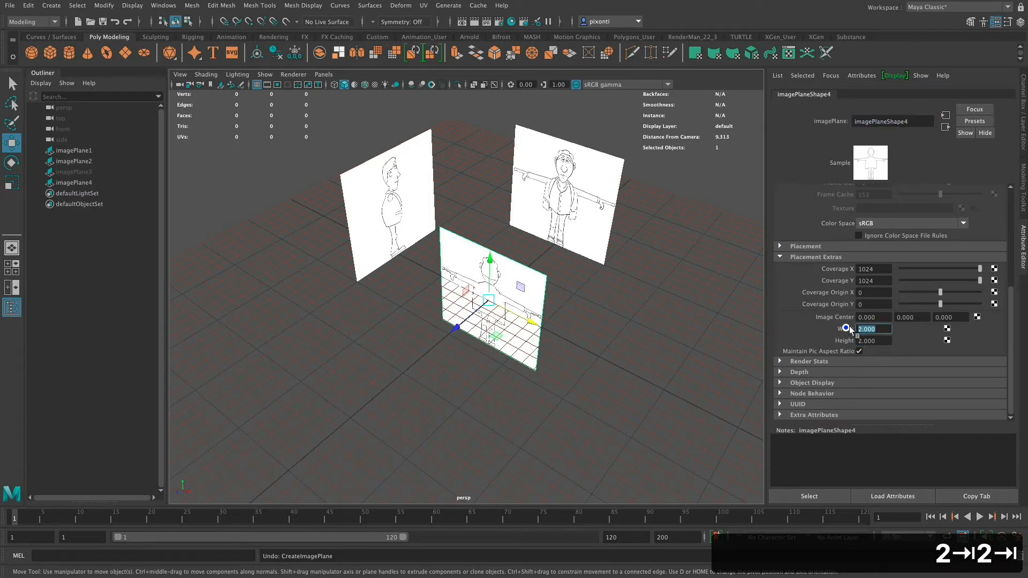
pyautogui.press('Tab')
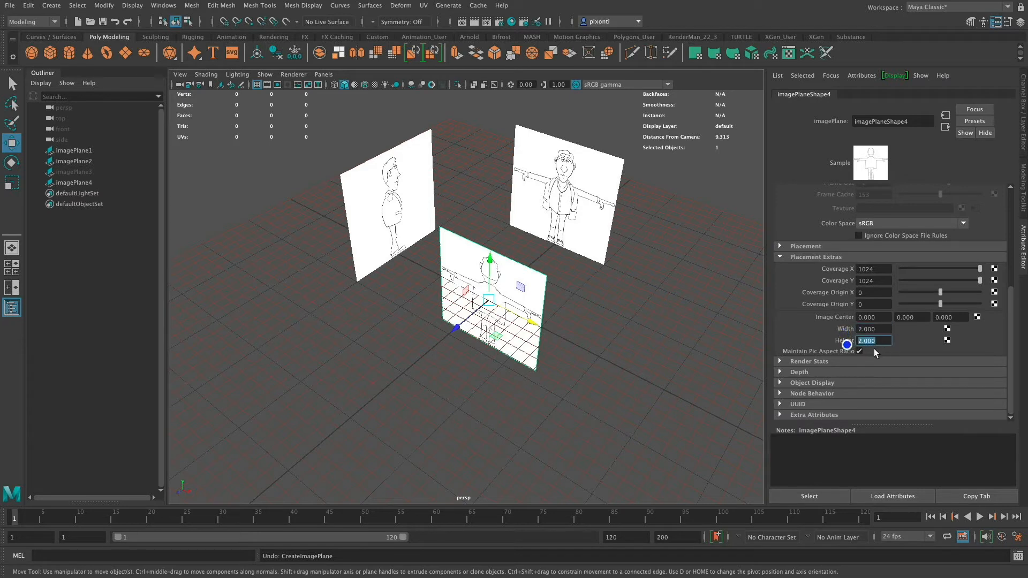
# Step: Raise the back image plane onto the grid by setting its image center Y to 1
pyautogui.doubleClick(911, 318)
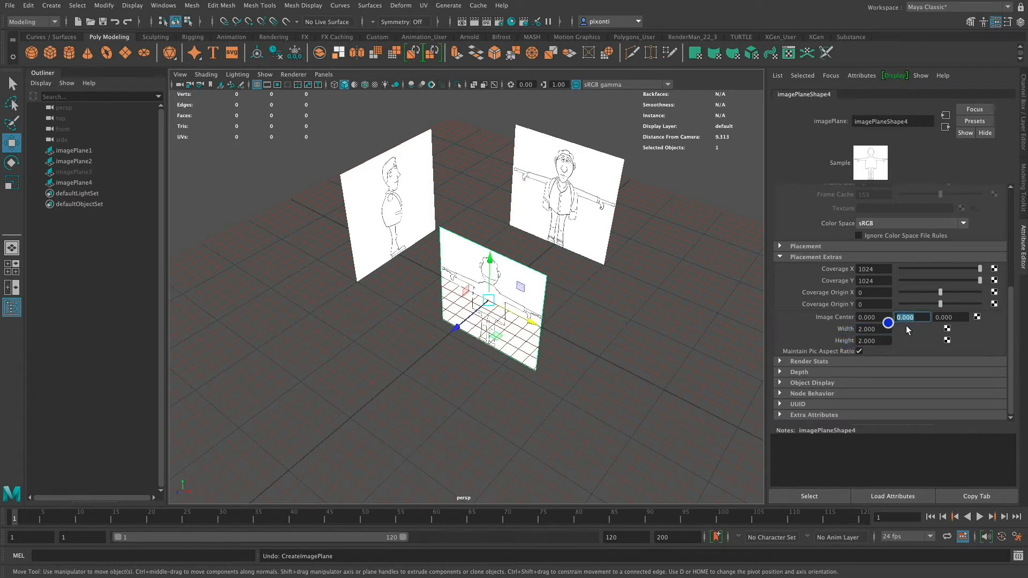
pyautogui.write('1')
pyautogui.press('Tab')
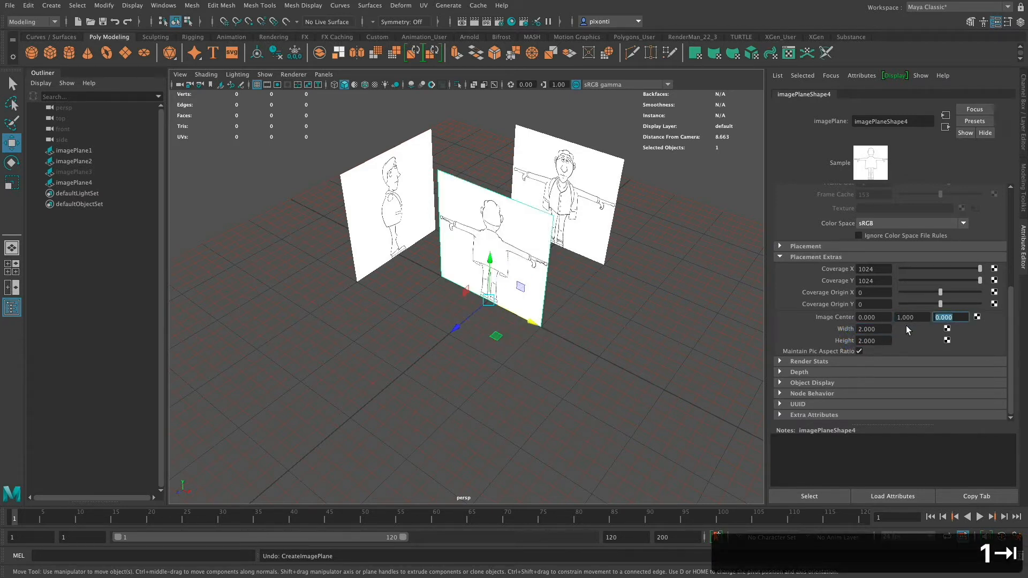
# Step: Move the back image plane along the Z axis to a translate Z of 2, opposite the front image plane
pyautogui.click(456, 329)
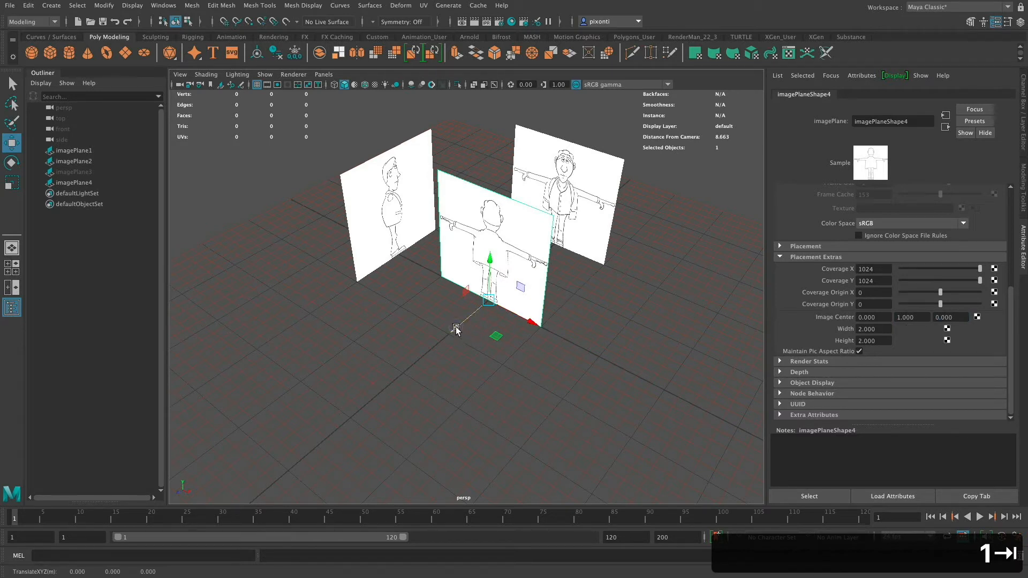
pyautogui.moveTo(456, 330); pyautogui.dragTo(355, 429)
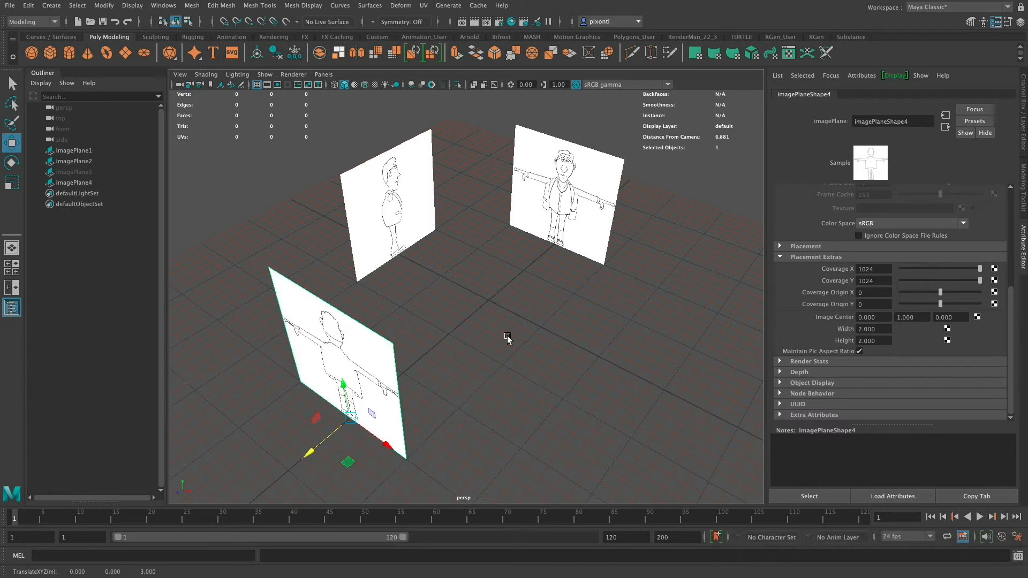
pyautogui.keyDown('alt'); pyautogui.moveTo(475, 352); pyautogui.dragTo(429, 368); pyautogui.keyUp('alt')
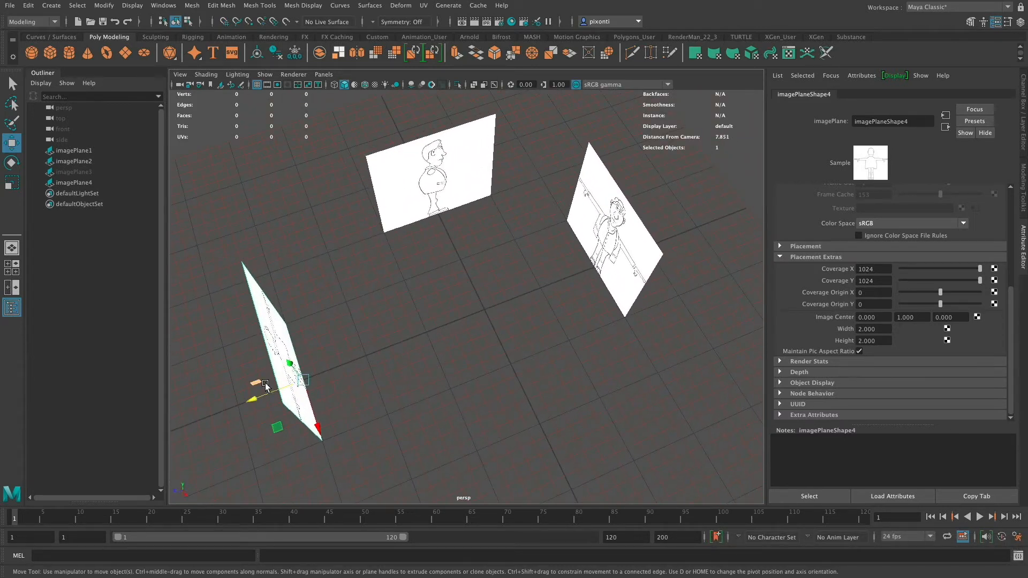
pyautogui.moveTo(252, 399); pyautogui.dragTo(374, 358)
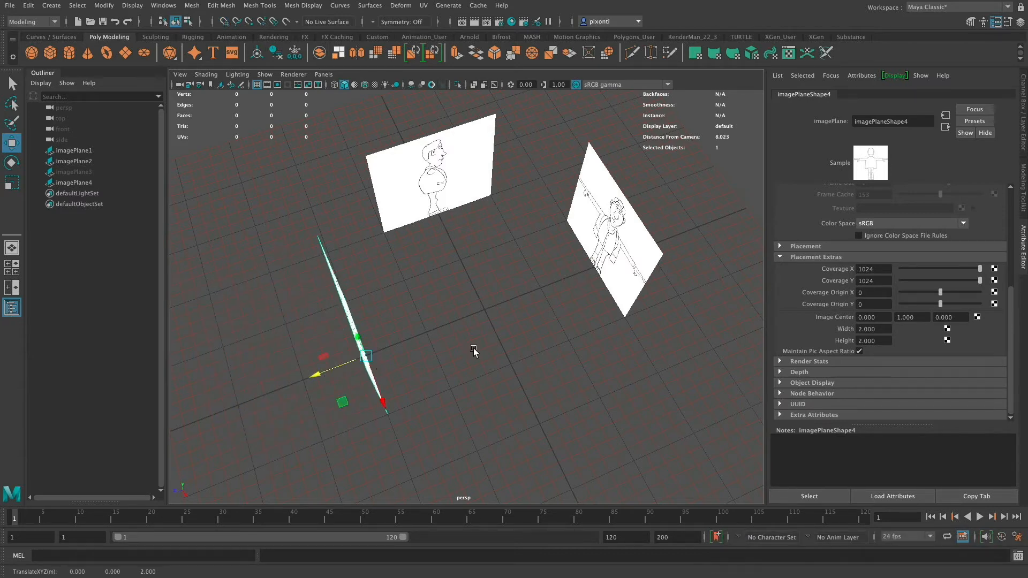
# Step: Create a polygon cube at the origin between the three image planes
pyautogui.keyDown('alt'); pyautogui.moveTo(504, 344); pyautogui.dragTo(524, 302); pyautogui.keyUp('alt')
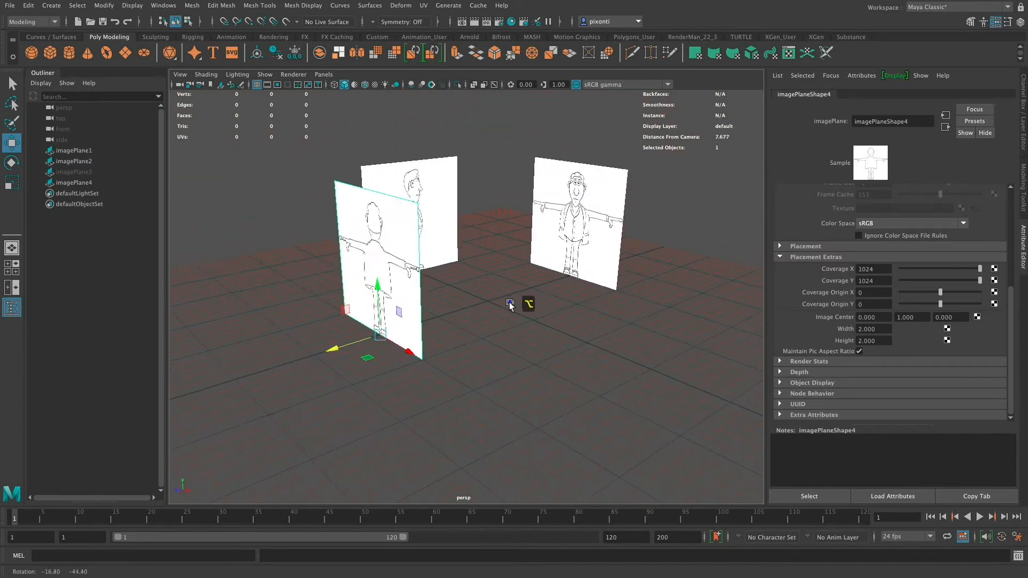
pyautogui.keyDown('alt'); pyautogui.moveTo(556, 335); pyautogui.dragTo(576, 347); pyautogui.keyUp('alt')
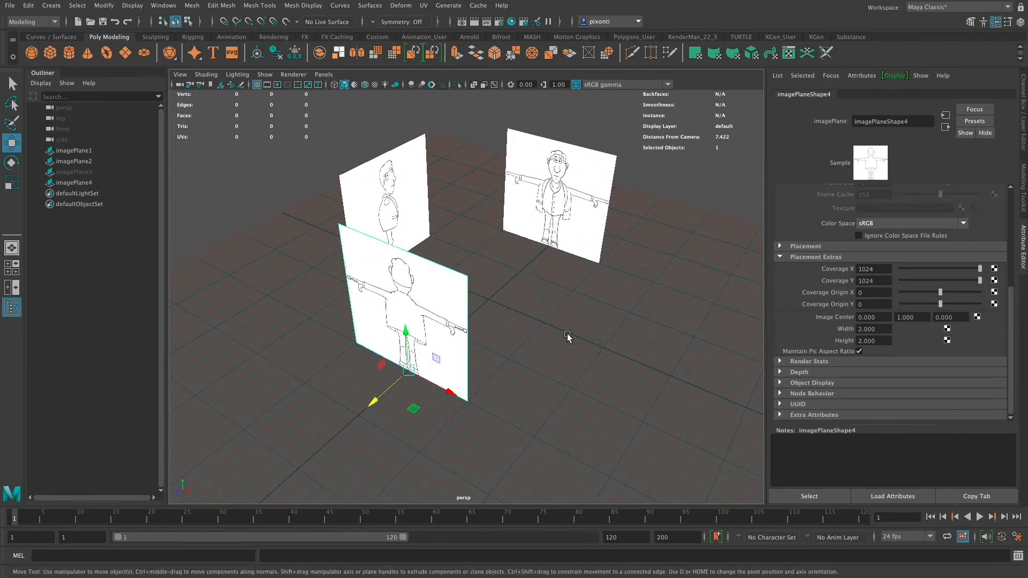
pyautogui.click(53, 53)
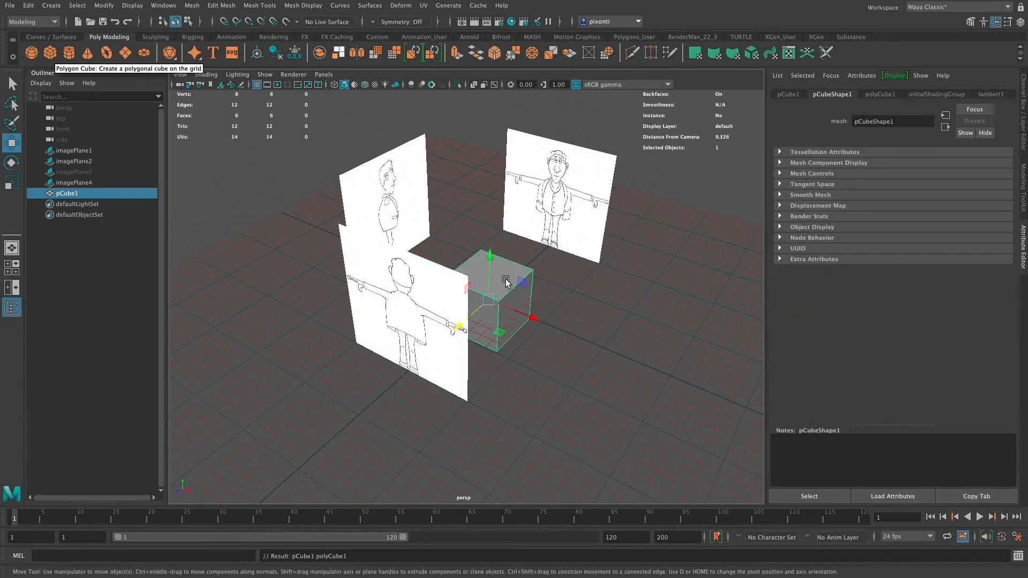
pyautogui.keyDown('alt'); pyautogui.moveTo(542, 322); pyautogui.dragTo(489, 337); pyautogui.keyUp('alt')
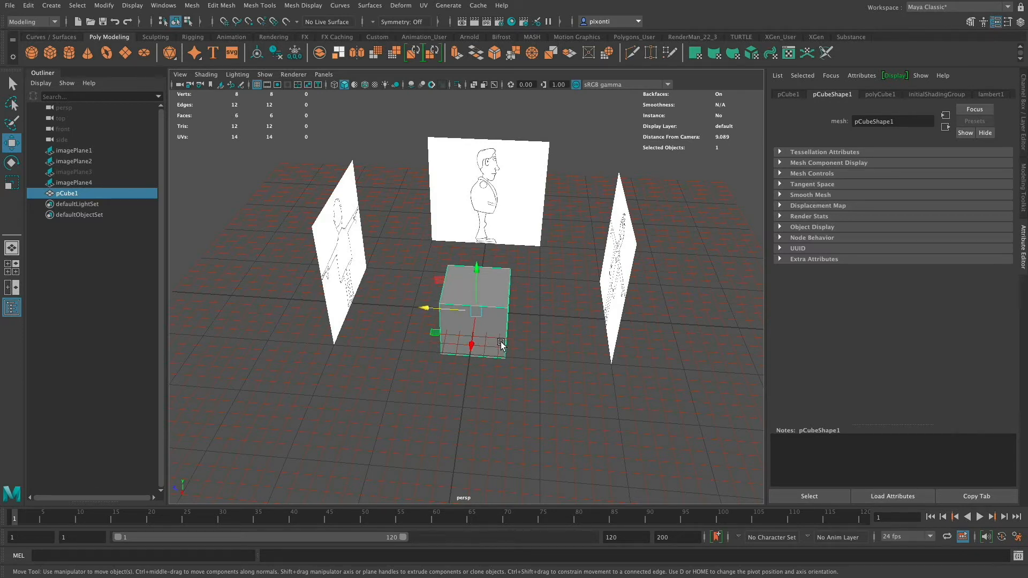
# Step: Examine the cube's transform and shape attributes and compare them with the front image plane's transform attributes
pyautogui.click(789, 95)
pyautogui.click(830, 95)
pyautogui.click(871, 95)
pyautogui.click(797, 94)
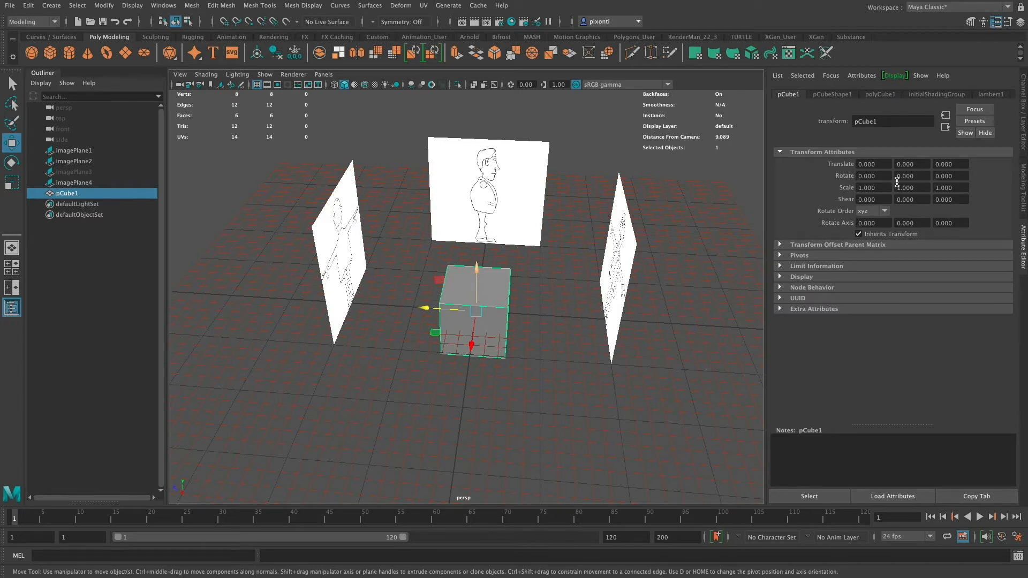
pyautogui.click(830, 94)
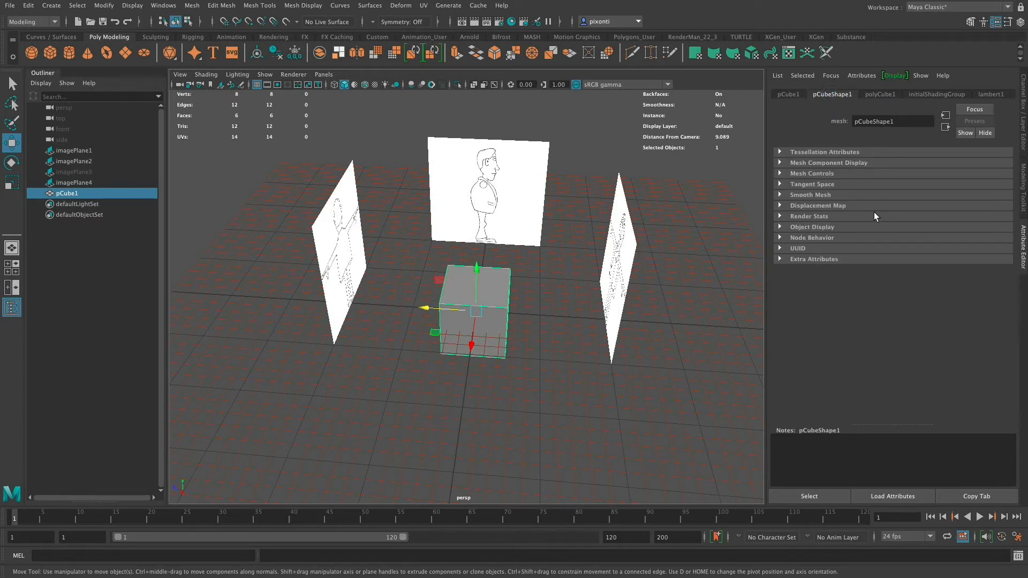
pyautogui.click(784, 95)
pyautogui.click(621, 256)
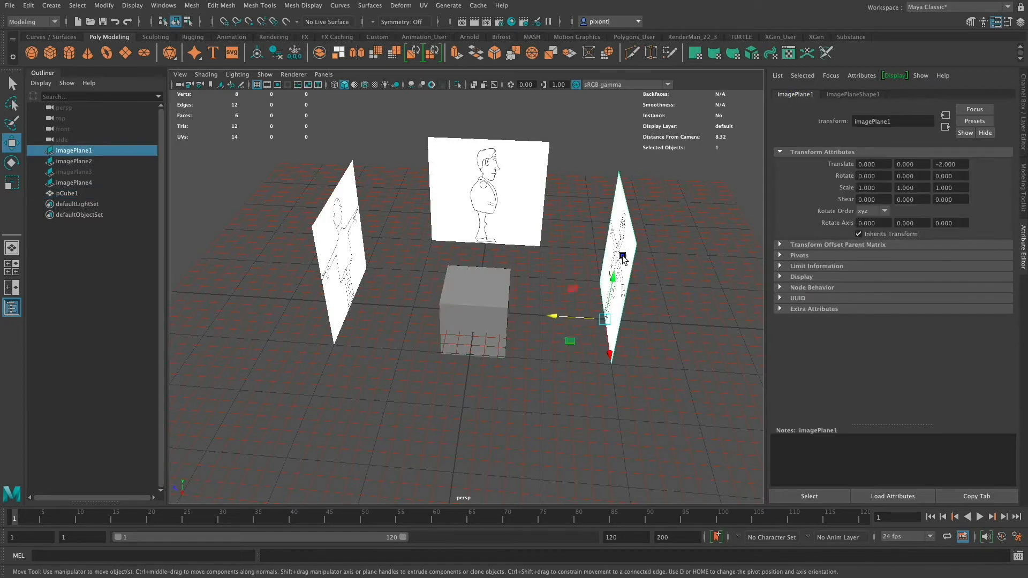
pyautogui.click(476, 294)
pyautogui.click(832, 95)
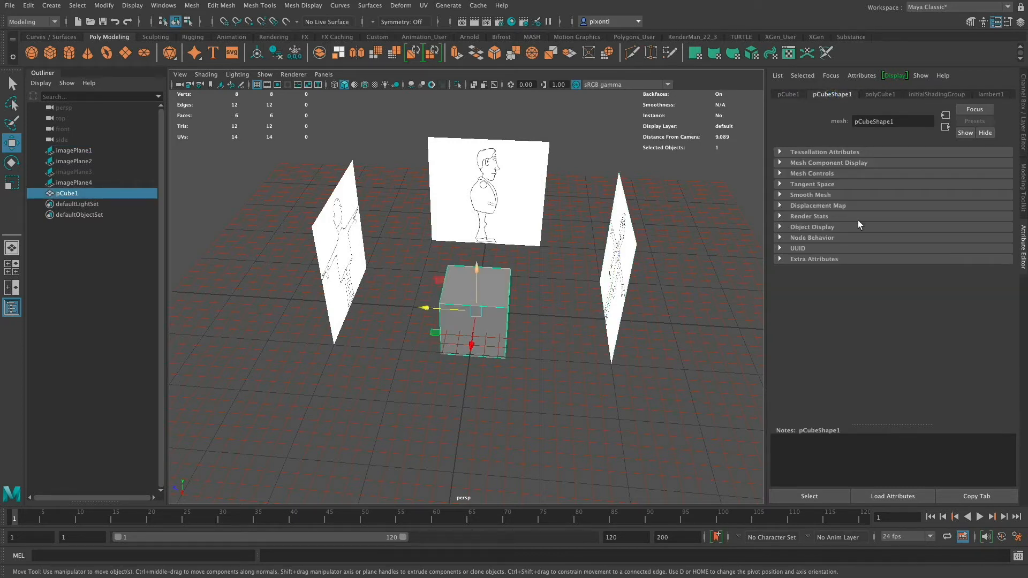
# Step: Set the cube's width to 1 and height to 2 in its polyCube creation attributes
pyautogui.click(881, 94)
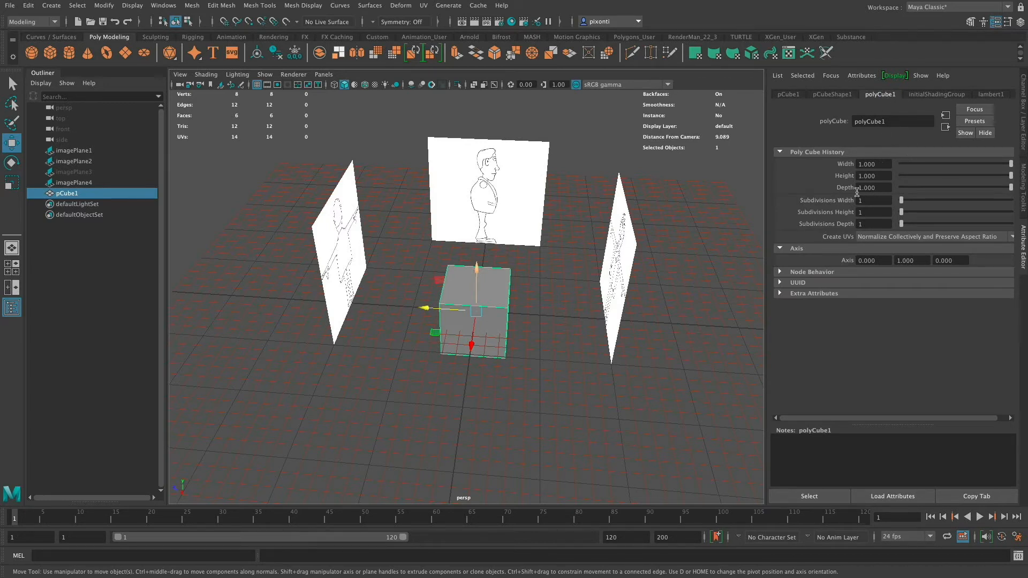
pyautogui.doubleClick(880, 165)
pyautogui.write('2')
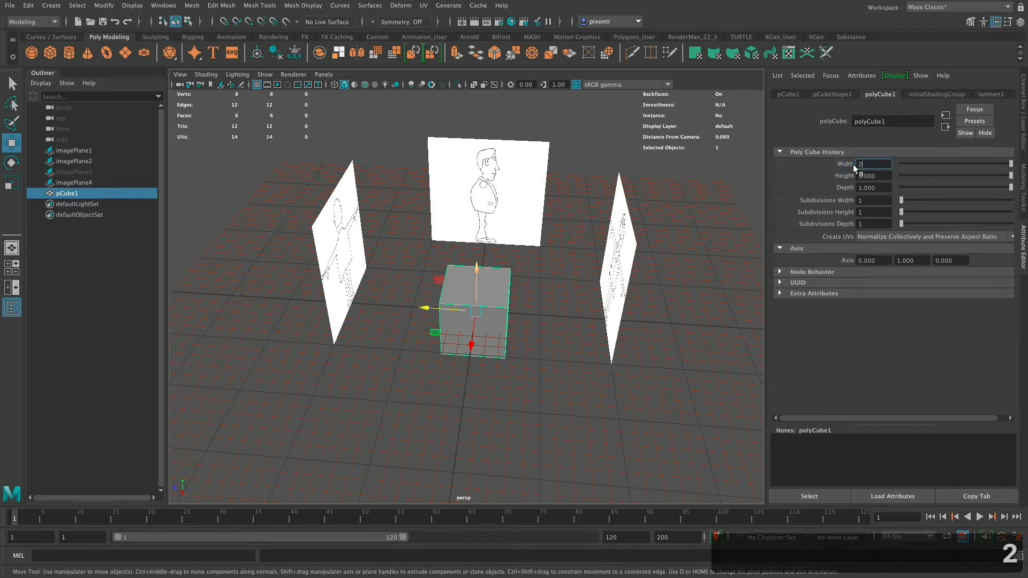
pyautogui.press('Tab')
pyautogui.doubleClick(867, 165)
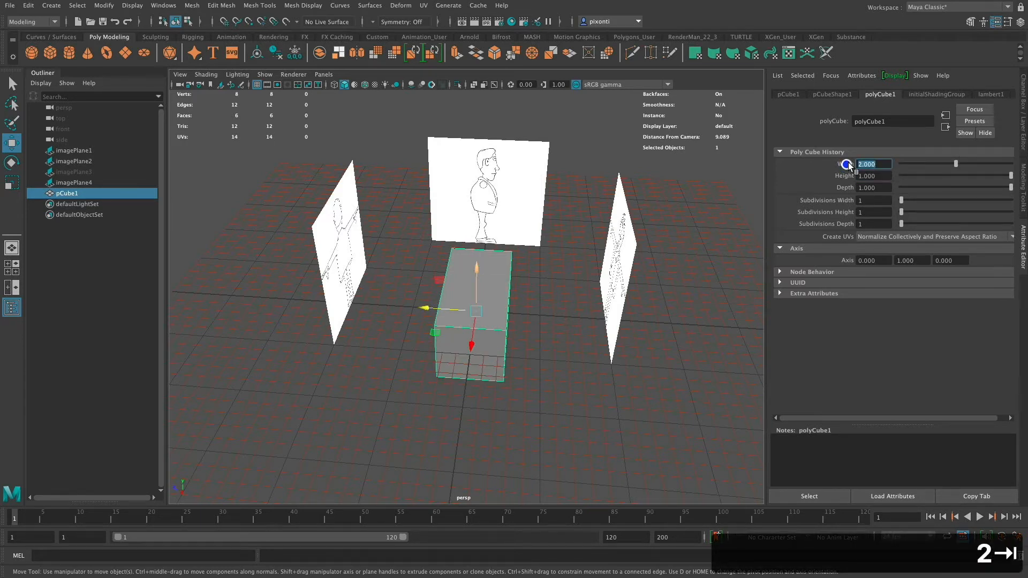
pyautogui.write('1')
pyautogui.press('Tab')
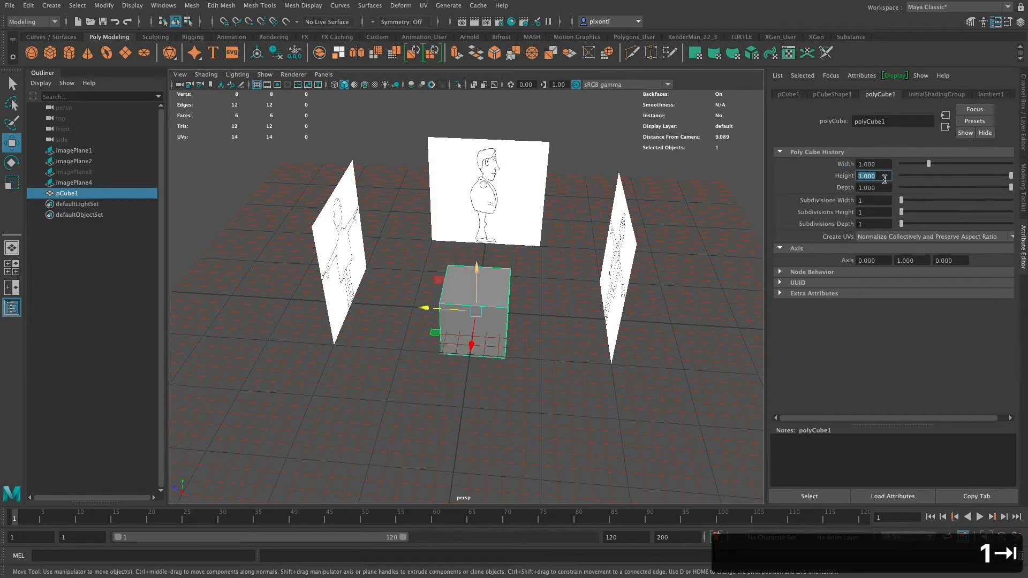
pyautogui.write('2')
pyautogui.press('Tab')
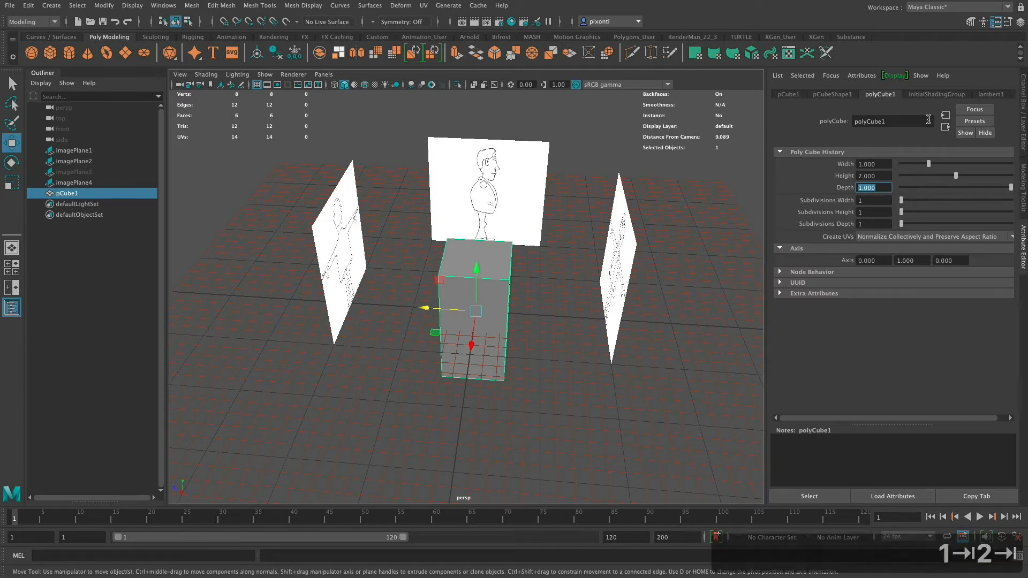
# Step: Set the cube's width, height and depth subdivisions to 4 each
pyautogui.click(873, 201)
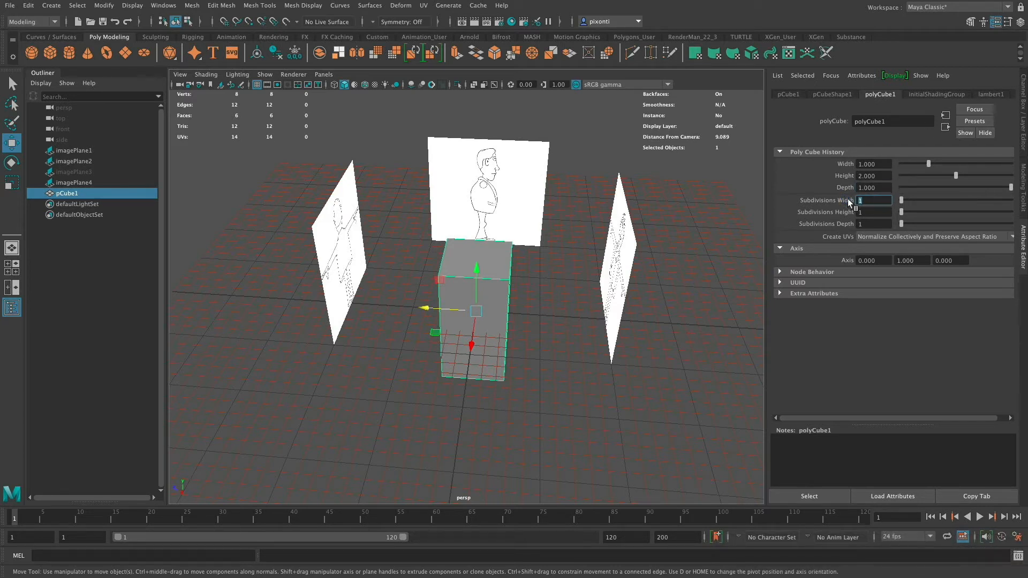
pyautogui.write('4')
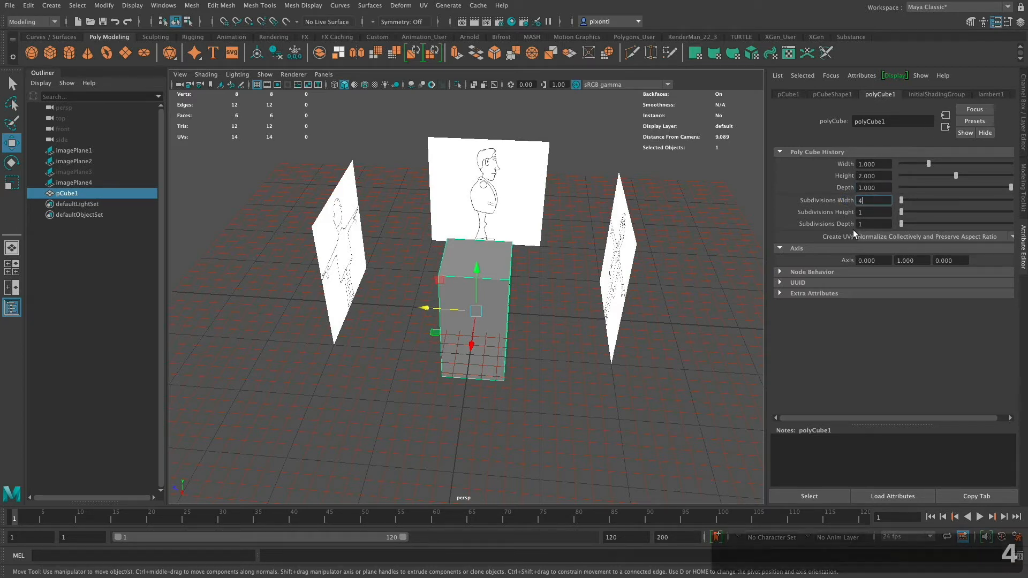
pyautogui.press('Tab')
pyautogui.write('4')
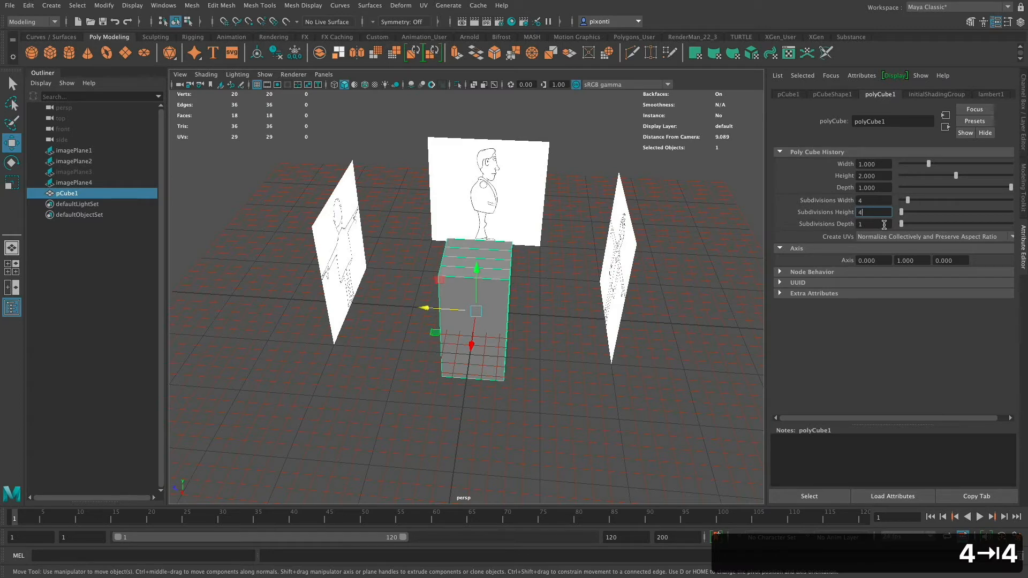
pyautogui.press('Tab')
pyautogui.write('4')
pyautogui.press('Tab')
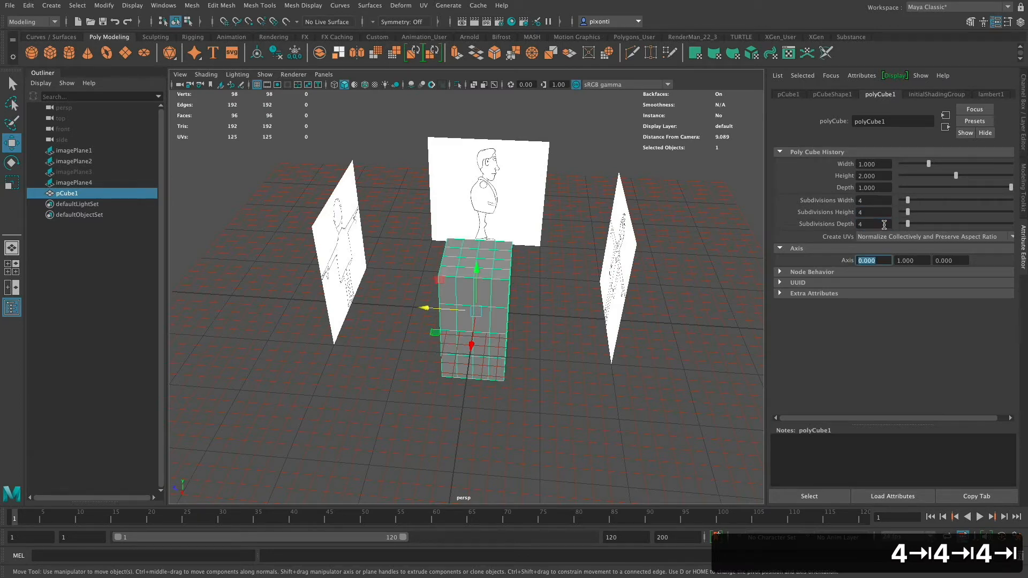
# Step: Snap the cube's pivot down to its base vertices and raise the cube with grid snapping so its base sits on the grid
pyautogui.moveTo(477, 326)
pyautogui.keyDown('super'); pyautogui.mouseDown()
pyautogui.moveTo(502, 296)
pyautogui.moveTo(491, 336)
pyautogui.mouseUp(); pyautogui.keyUp('super')
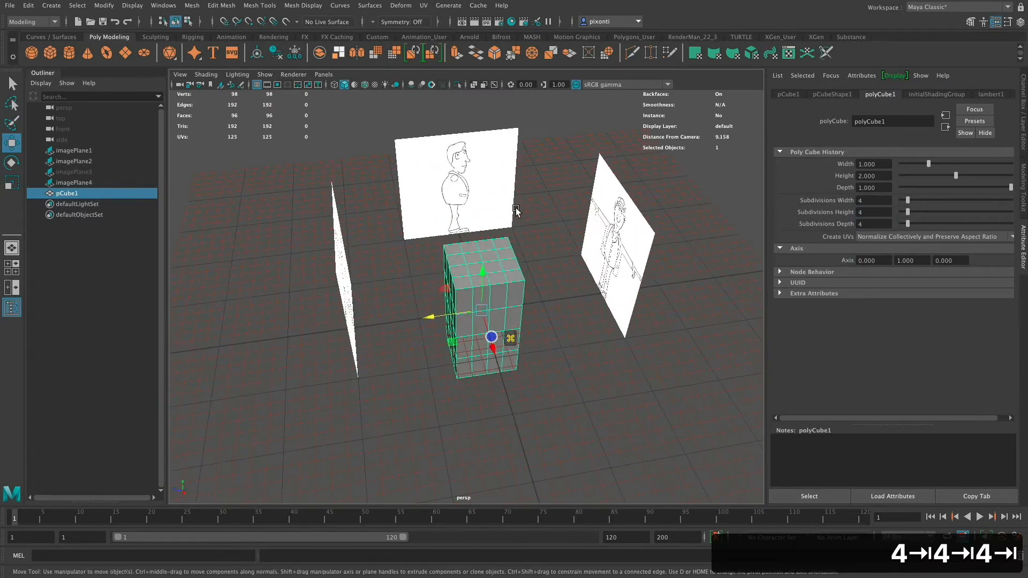
pyautogui.keyDown('alt'); pyautogui.moveTo(515, 210); pyautogui.dragTo(515, 292); pyautogui.keyUp('alt')
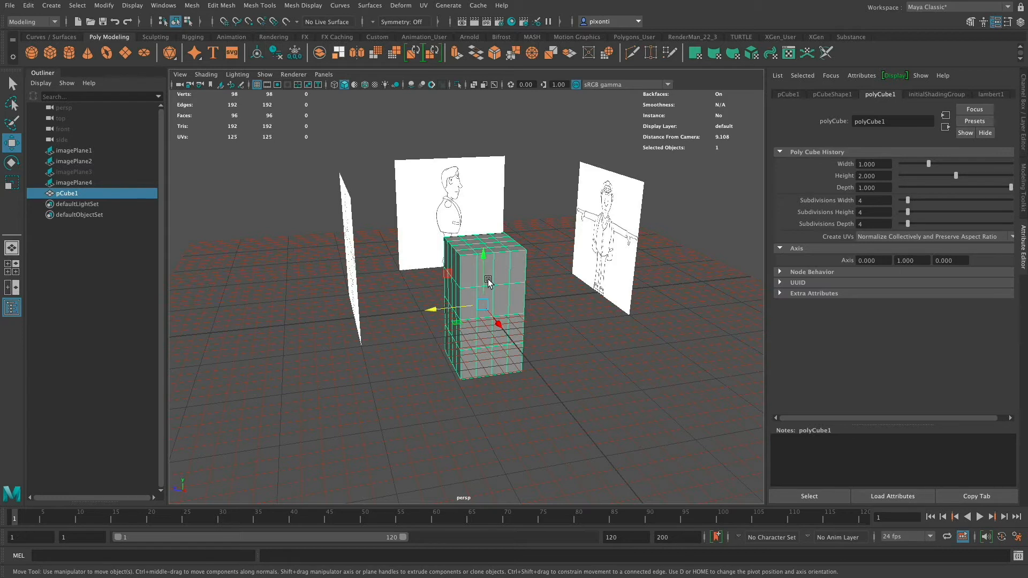
pyautogui.press('d')
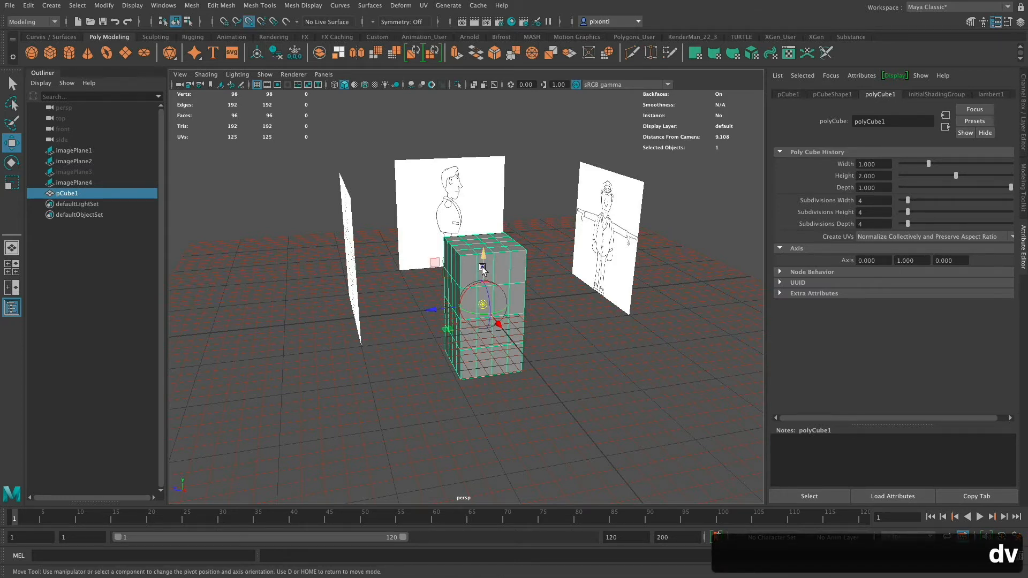
pyautogui.moveTo(482, 267); pyautogui.dragTo(482, 378)
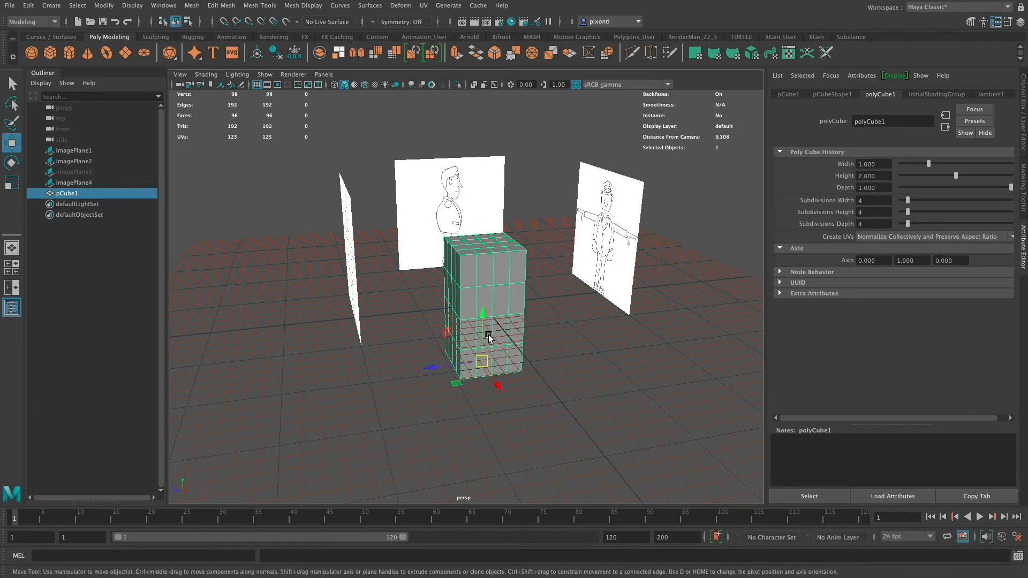
pyautogui.press('x')
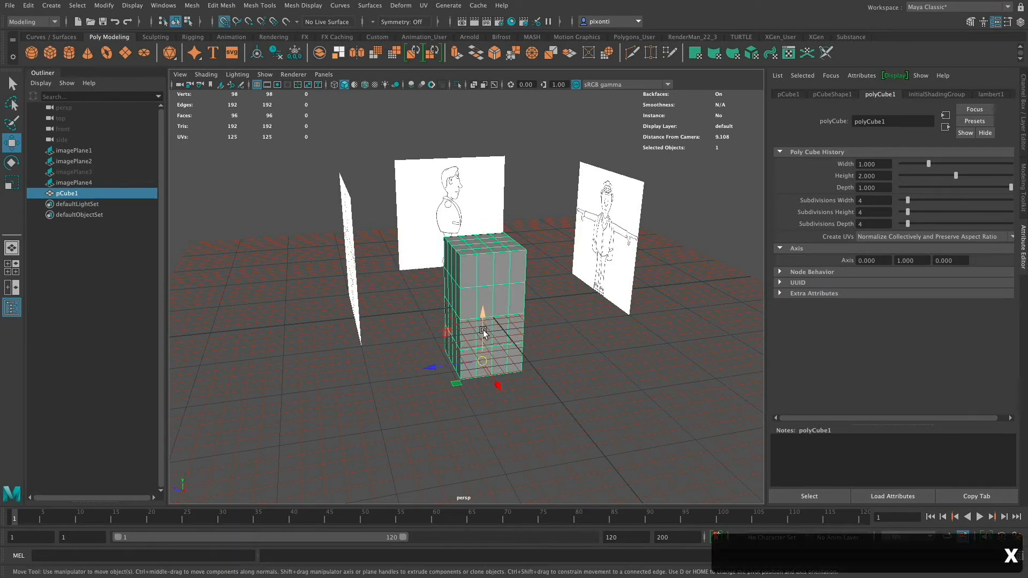
pyautogui.moveTo(482, 317); pyautogui.dragTo(542, 345)
# Step: Try snapping the cube's pivot to a top corner vertex and a bottom corner vertex, and return it to the base centre
pyautogui.press('d')
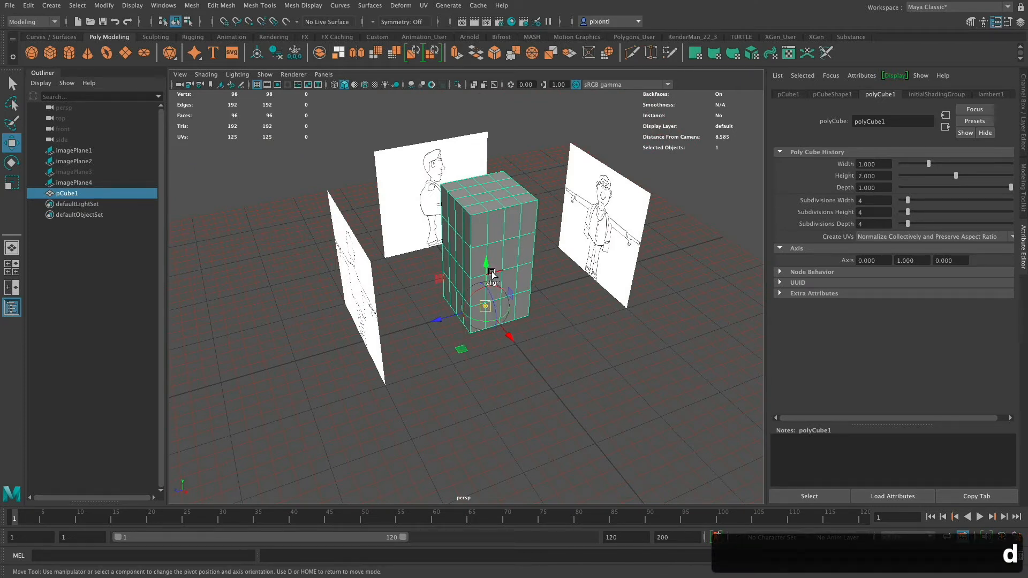
pyautogui.press('v')
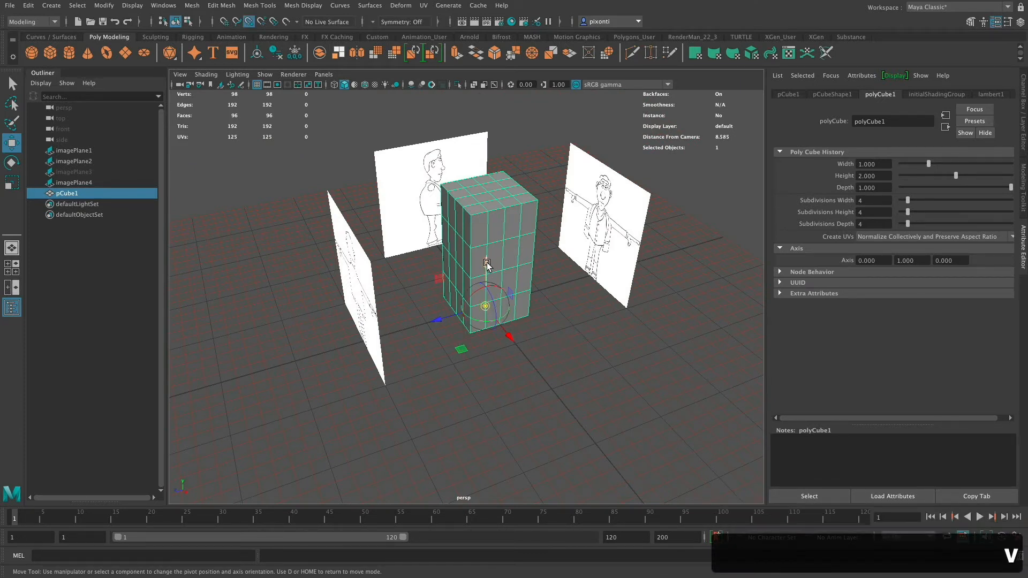
pyautogui.moveTo(487, 264); pyautogui.dragTo(472, 218)
pyautogui.press('d')
pyautogui.press('v')
pyautogui.press('d')
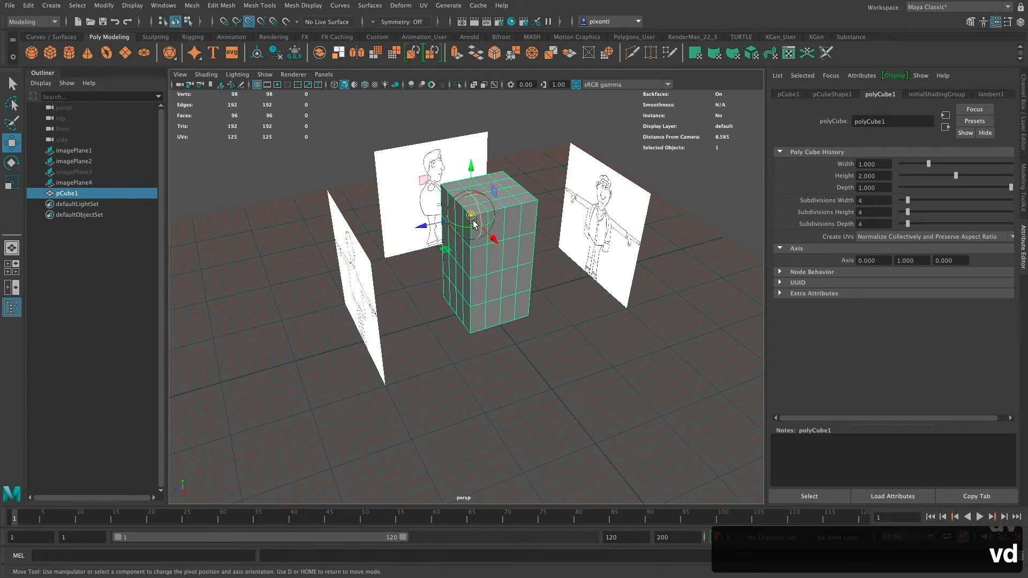
pyautogui.moveTo(472, 175); pyautogui.dragTo(474, 295)
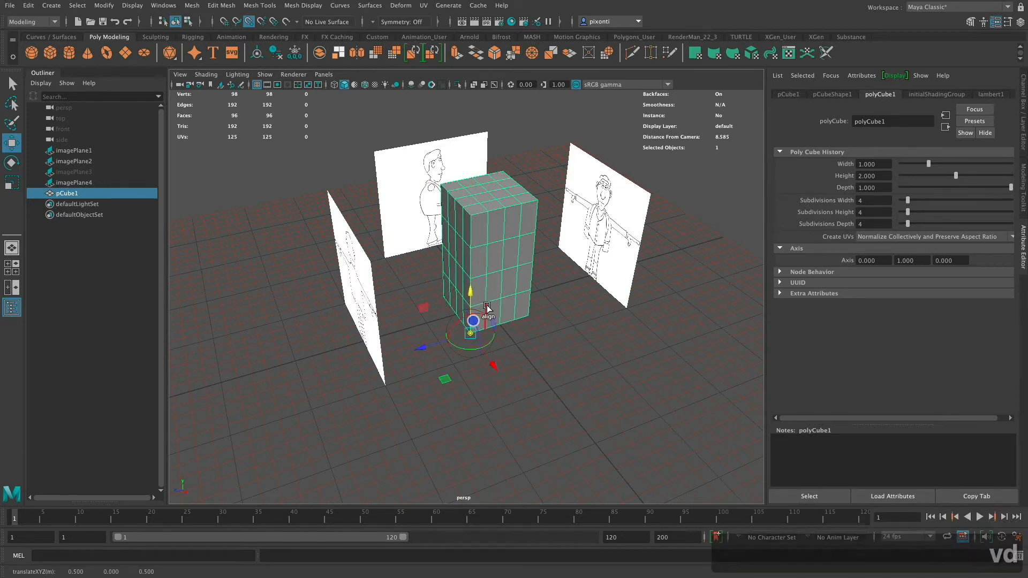
pyautogui.press('v')
pyautogui.press('d')
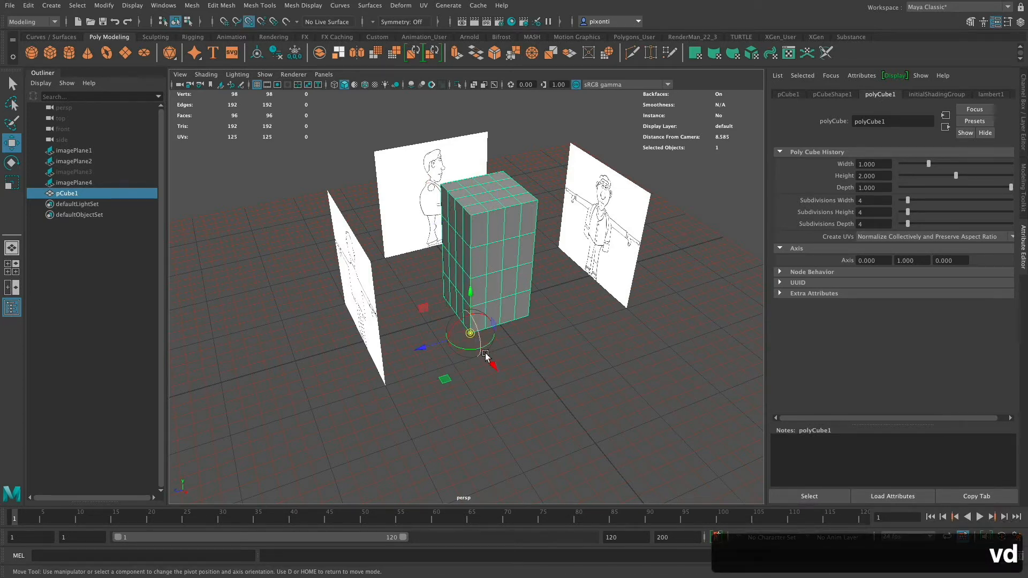
pyautogui.moveTo(486, 355); pyautogui.dragTo(503, 298)
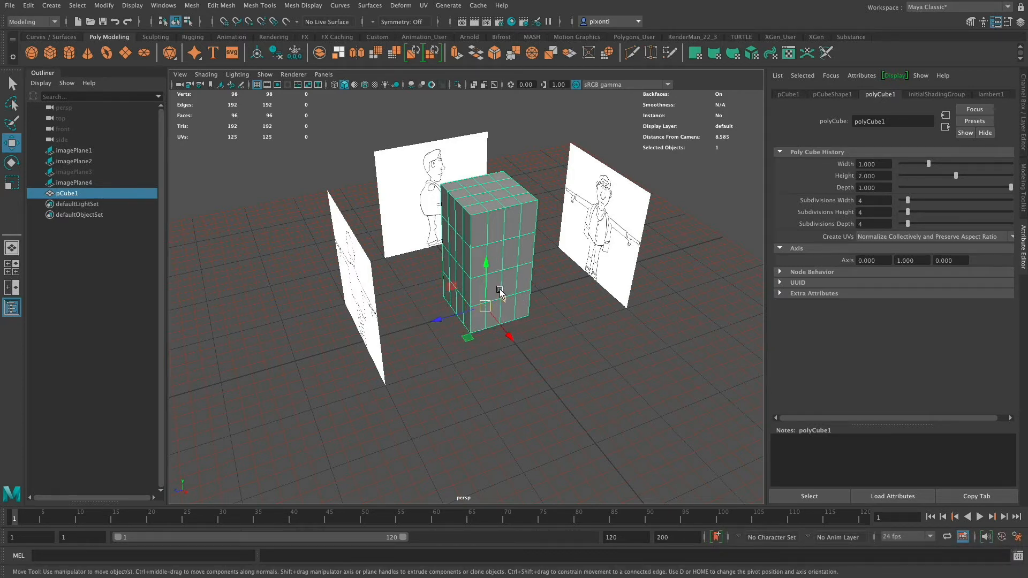
# Step: Move the cube vertically with grid snapping and return its base to the grid
pyautogui.press('x')
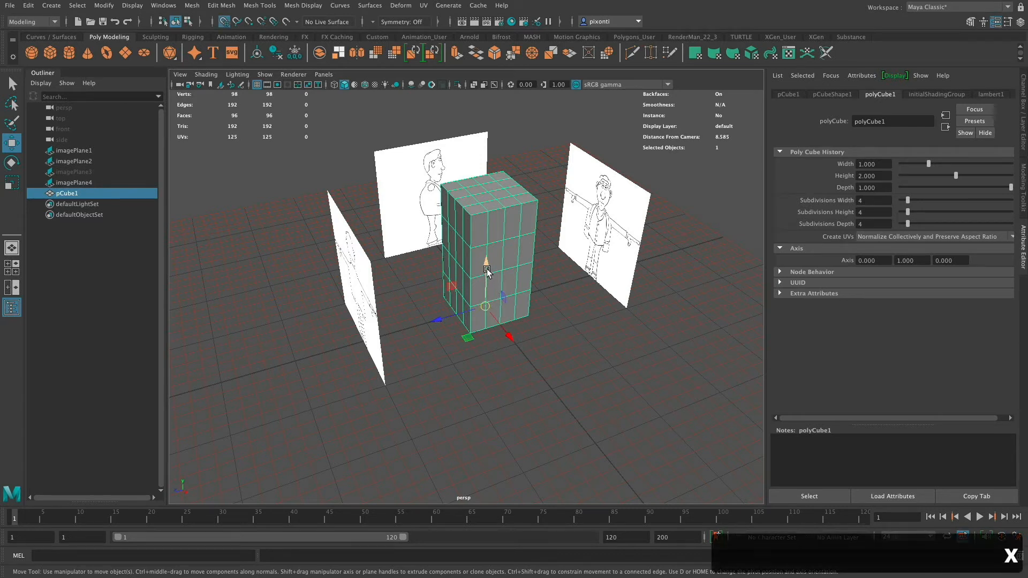
pyautogui.press('x')
pyautogui.moveTo(486, 267); pyautogui.dragTo(487, 309)
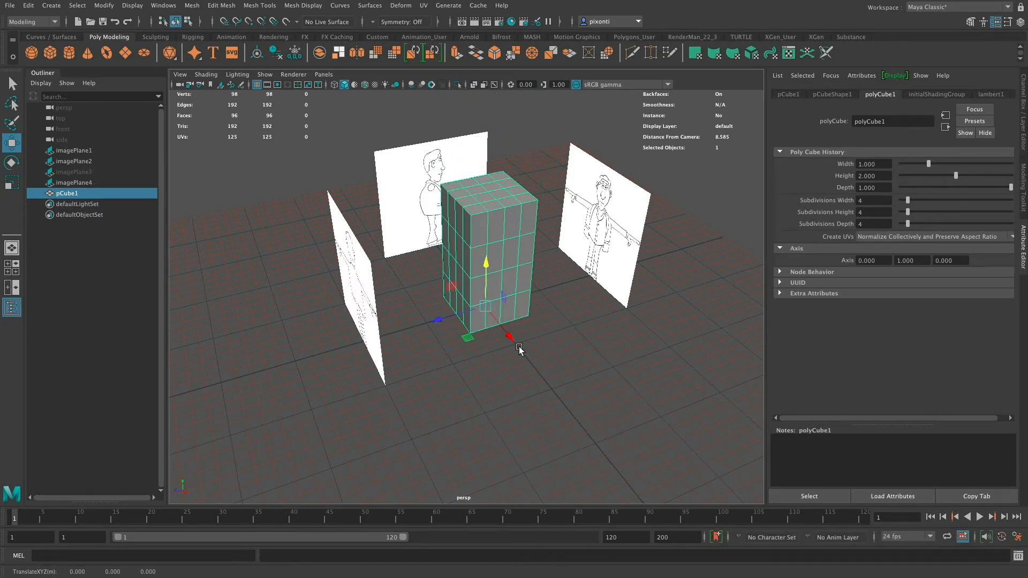
pyautogui.keyDown('alt'); pyautogui.moveTo(519, 348); pyautogui.dragTo(498, 367); pyautogui.keyUp('alt')
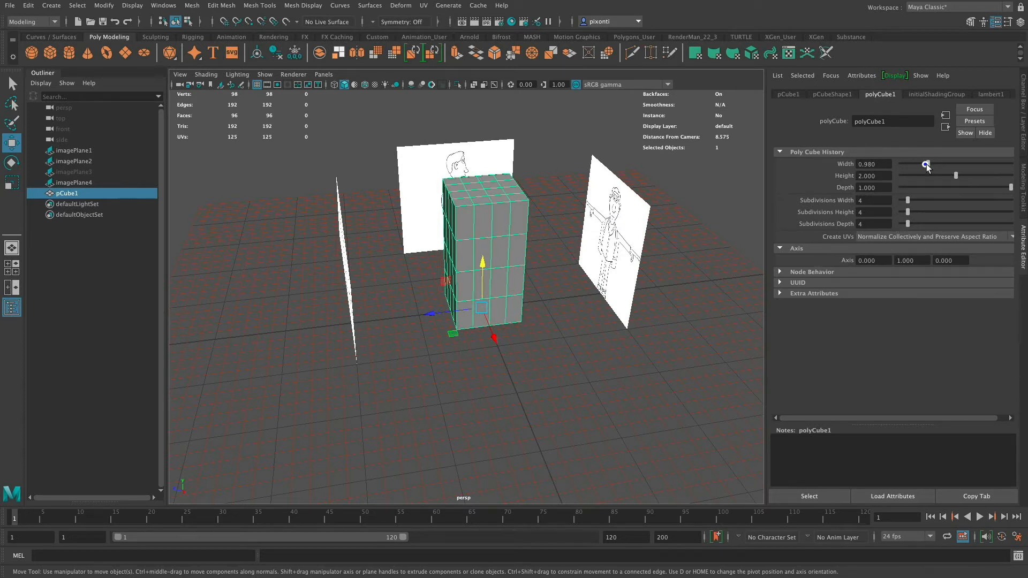
# Step: Try a narrower cube width, undo it, and set the cube's depth to 0.485
pyautogui.moveTo(926, 166); pyautogui.dragTo(913, 167)
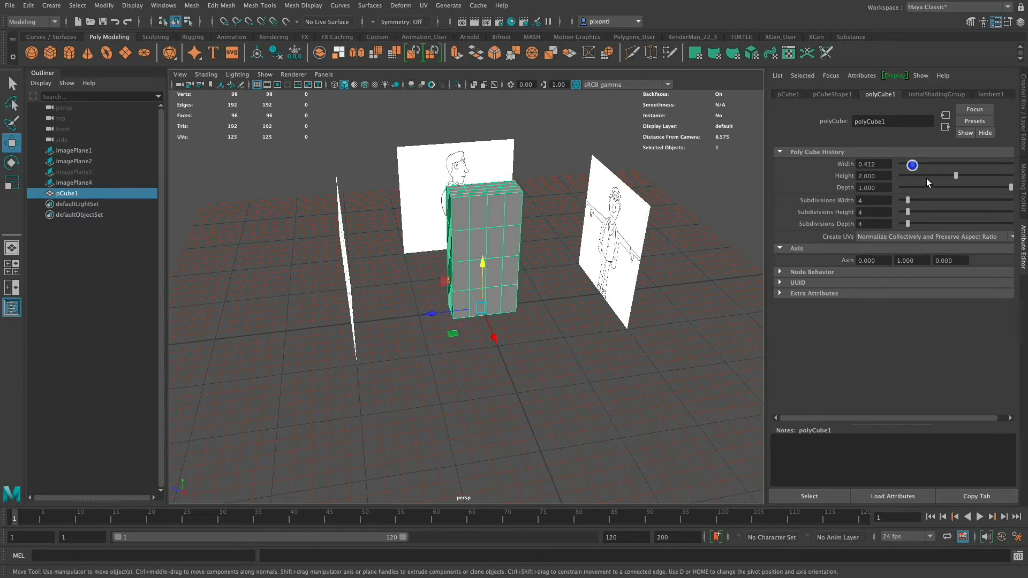
pyautogui.press('super+z')
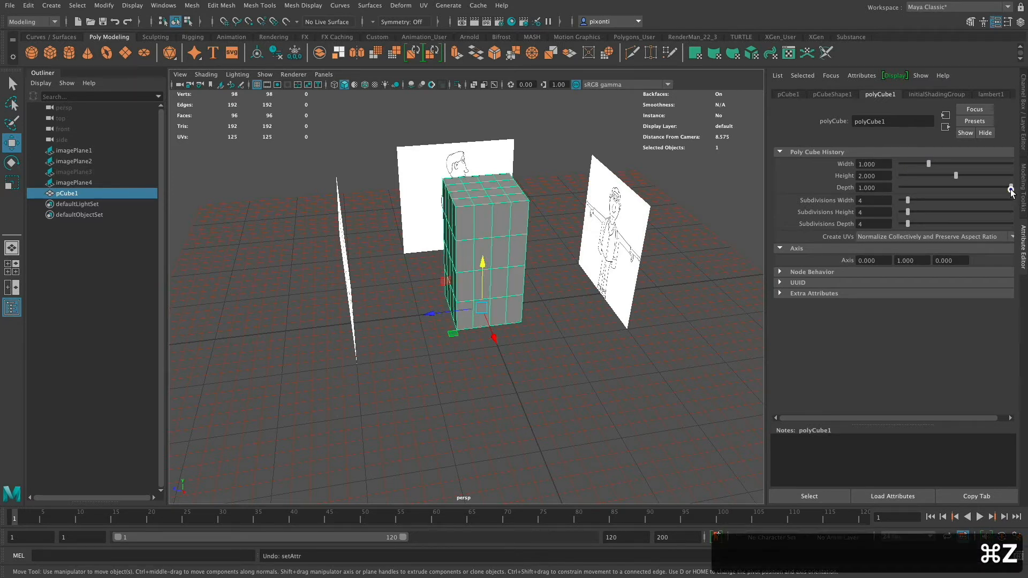
pyautogui.moveTo(1011, 192); pyautogui.dragTo(954, 194)
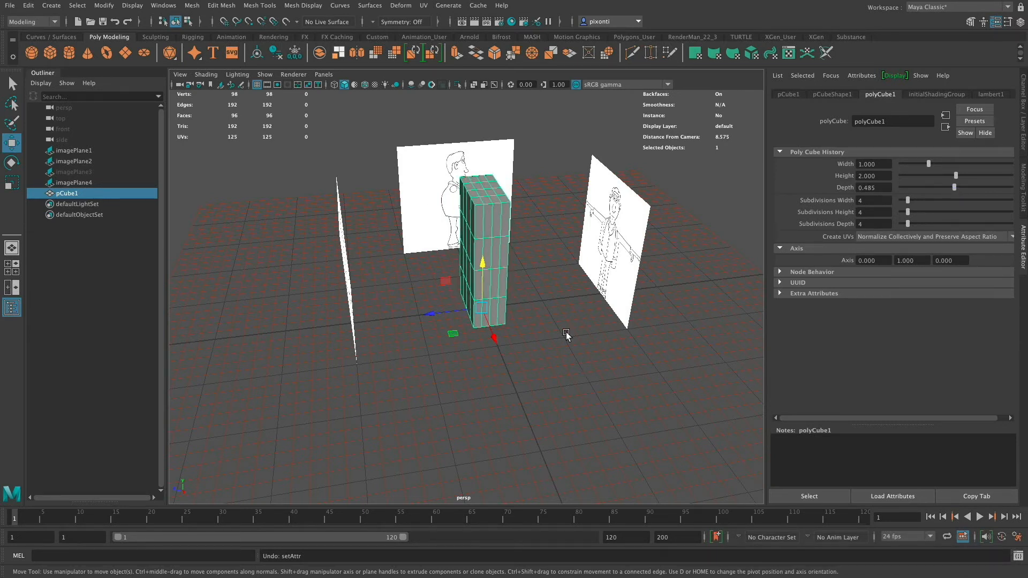
# Step: Examine the cube from above in the top view and compare it with the character reference in the front view
pyautogui.click(15, 271)
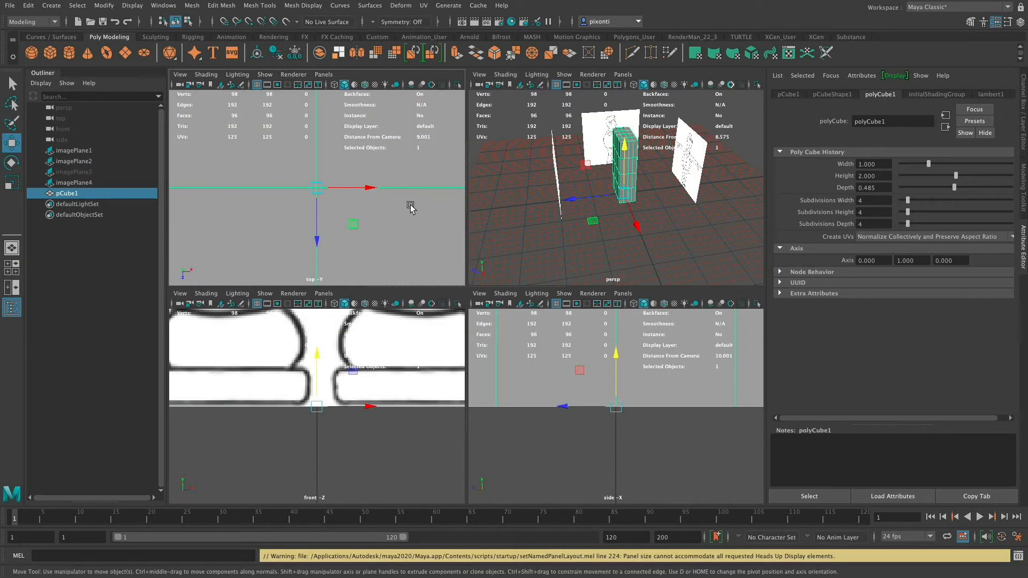
pyautogui.press('space')
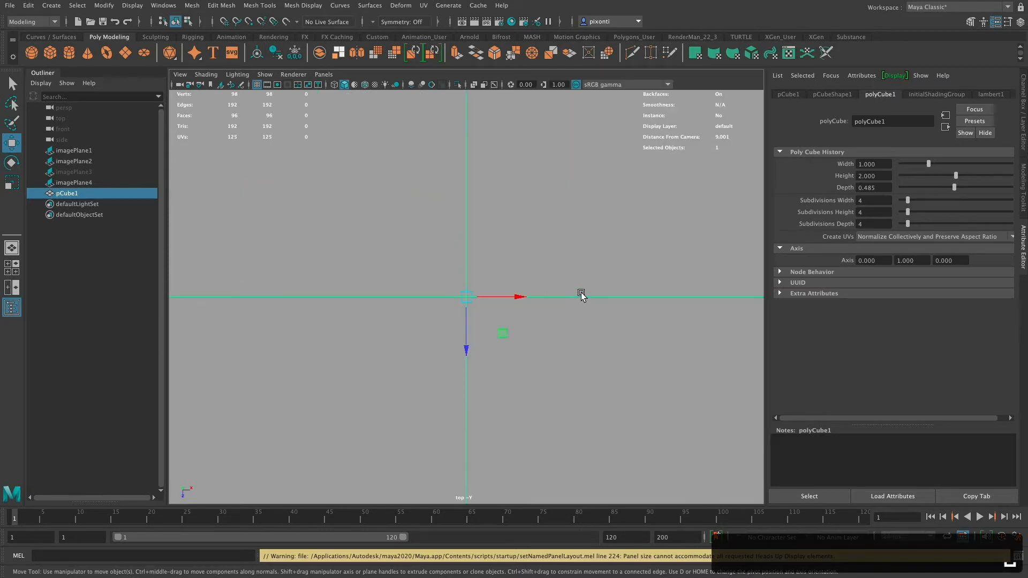
pyautogui.moveTo(581, 295)
pyautogui.keyDown('alt'); pyautogui.mouseDown(button='middle')
pyautogui.moveTo(587, 300)
pyautogui.moveTo(592, 269)
pyautogui.mouseUp(button='middle'); pyautogui.keyUp('alt')
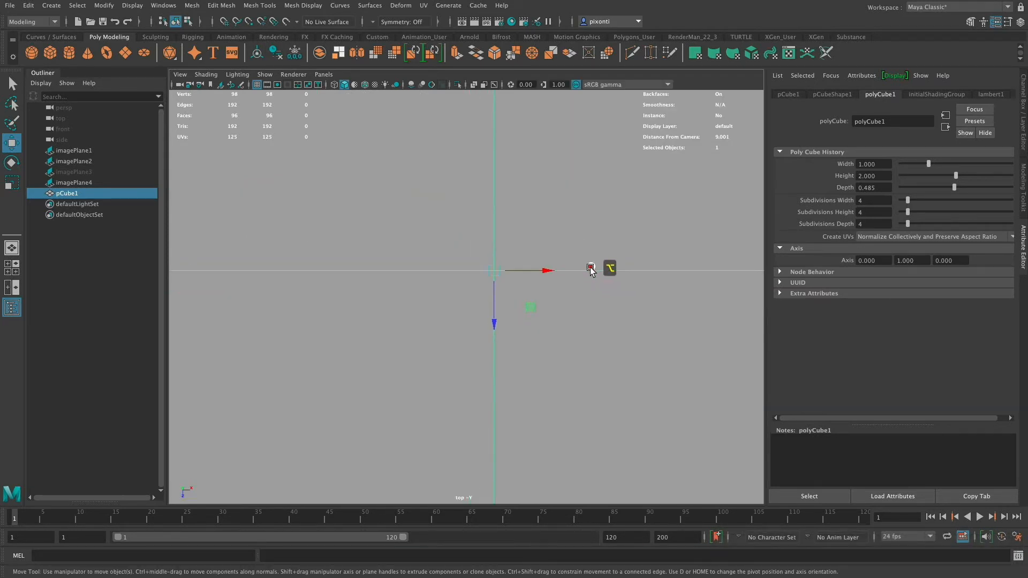
pyautogui.scroll(-5, 589, 266)
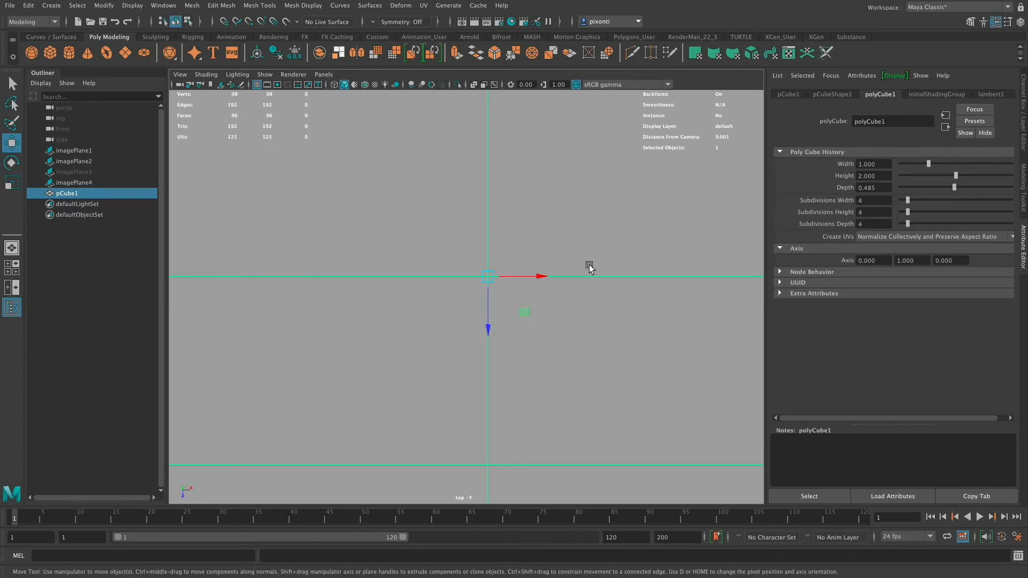
pyautogui.scroll(-1, 589, 266)
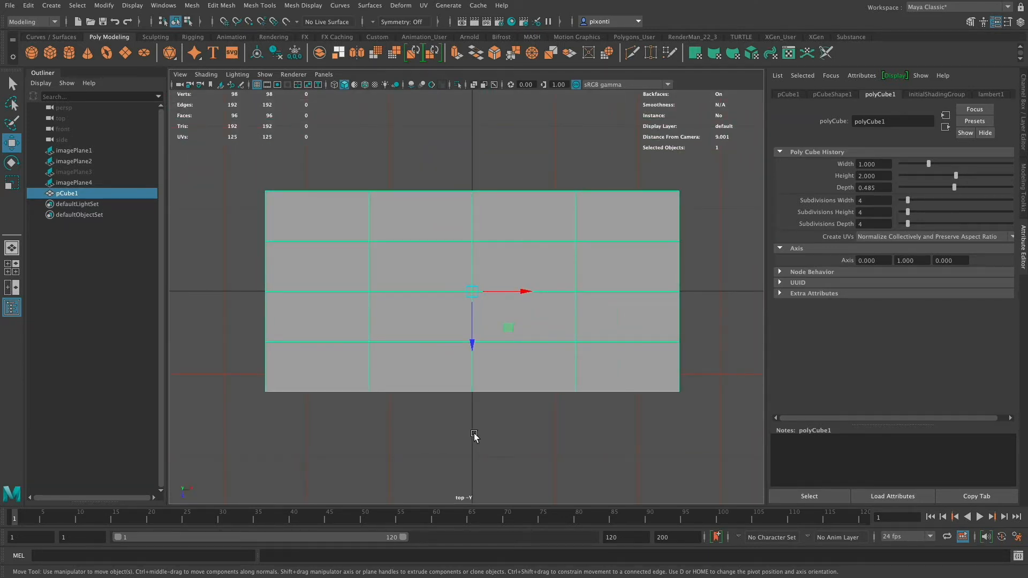
pyautogui.press('space')
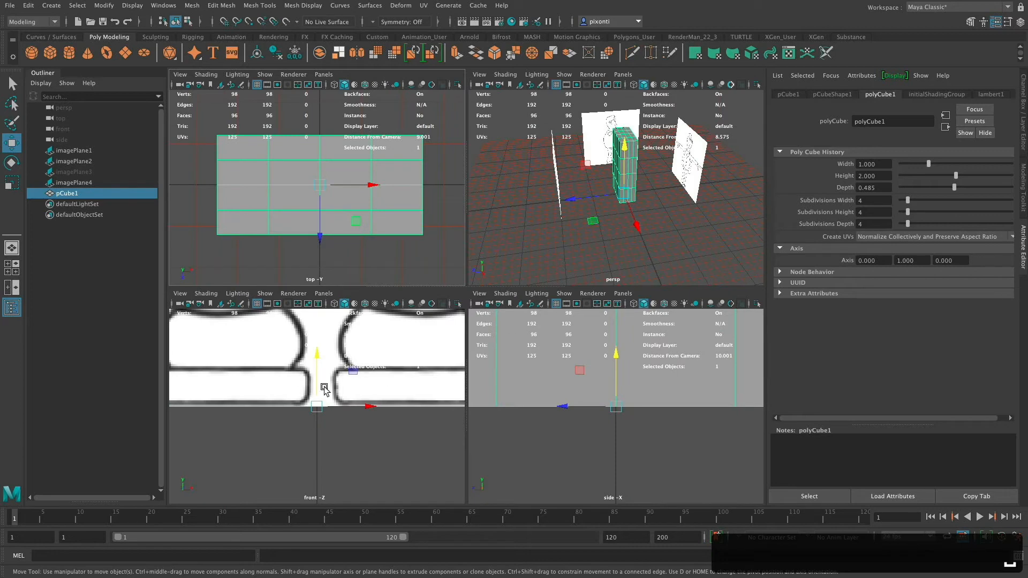
pyautogui.press('space')
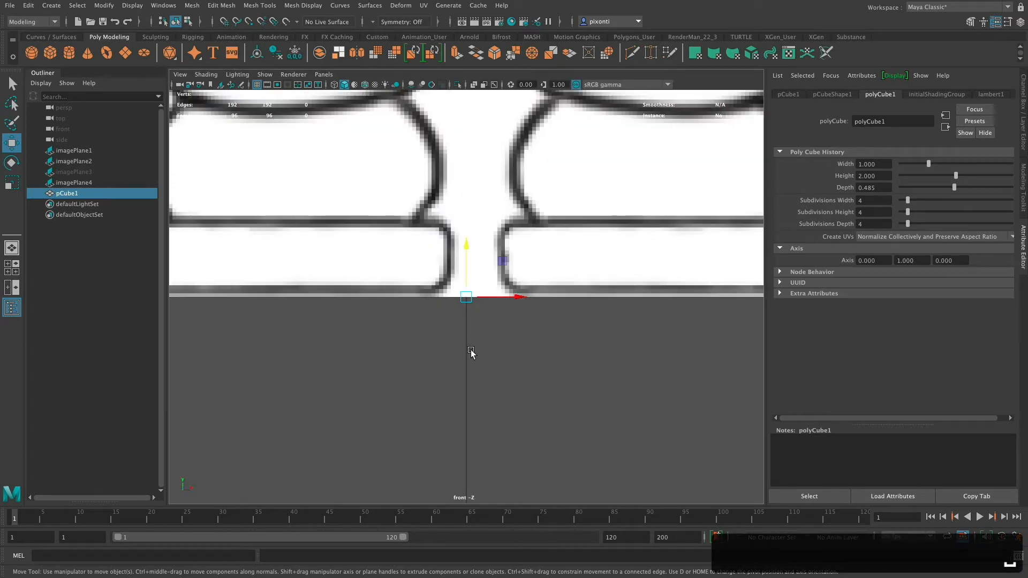
pyautogui.moveTo(435, 346)
pyautogui.keyDown('alt'); pyautogui.mouseDown(button='right')
pyautogui.moveTo(461, 391)
pyautogui.moveTo(507, 168)
pyautogui.mouseUp(button='right'); pyautogui.keyUp('alt')
pyautogui.moveTo(490, 332)
pyautogui.keyDown('alt'); pyautogui.mouseDown(button='right')
pyautogui.moveTo(507, 185)
pyautogui.moveTo(531, 130)
pyautogui.mouseUp(button='right'); pyautogui.keyUp('alt')
pyautogui.keyDown('alt'); pyautogui.moveTo(524, 368); pyautogui.dragTo(535, 331, button='right'); pyautogui.keyUp('alt')
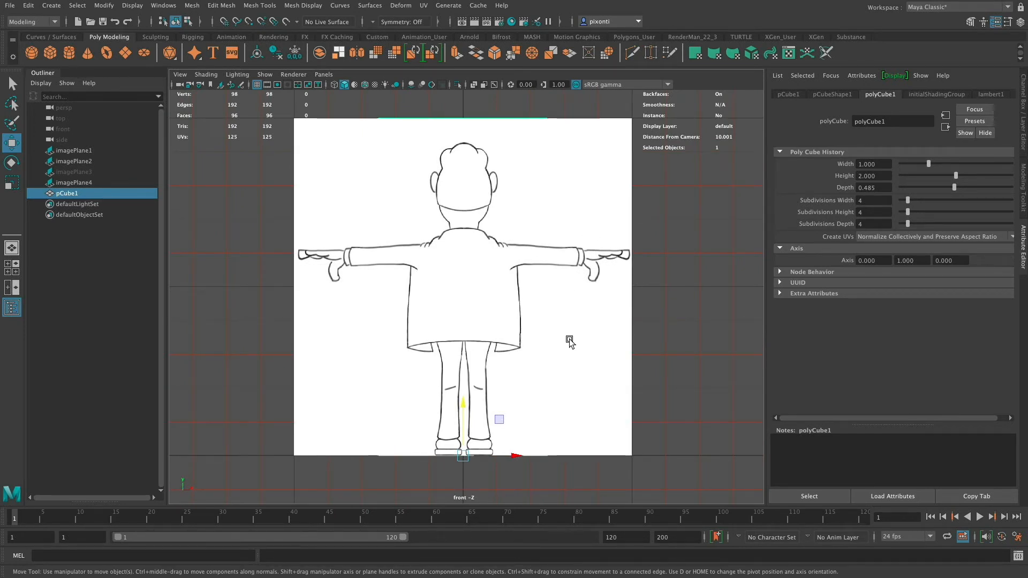
pyautogui.click(583, 371)
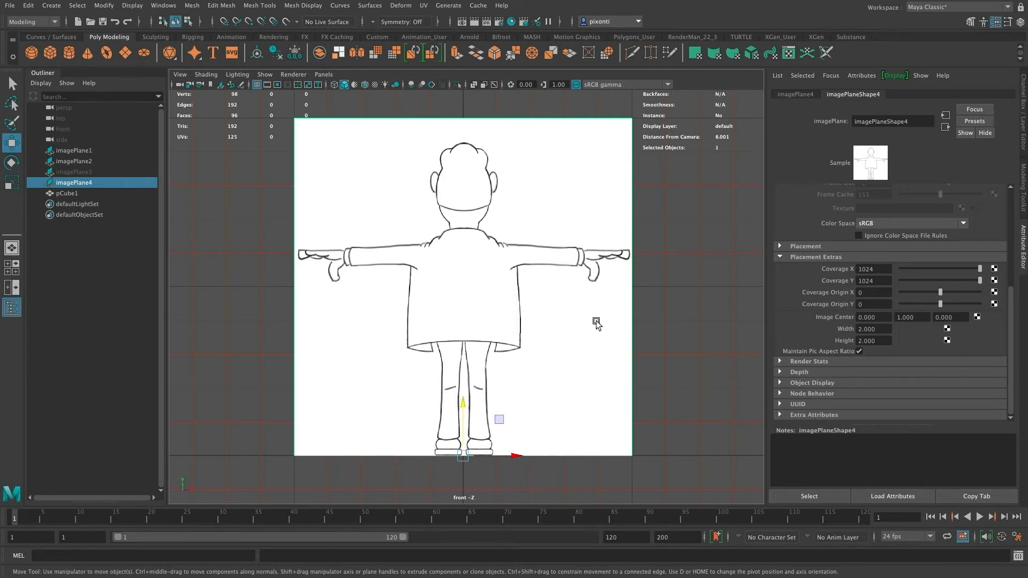
# Step: Show the cube in the side view and turn on X-Ray shading so the side reference shows through it
pyautogui.press('space')
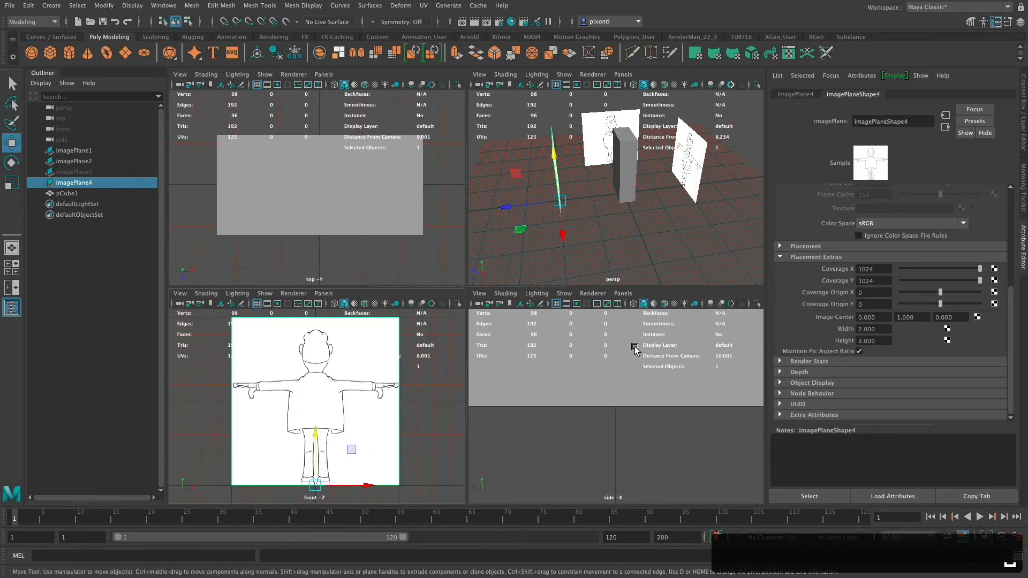
pyautogui.press('space')
pyautogui.scroll(-6, 708, 312)
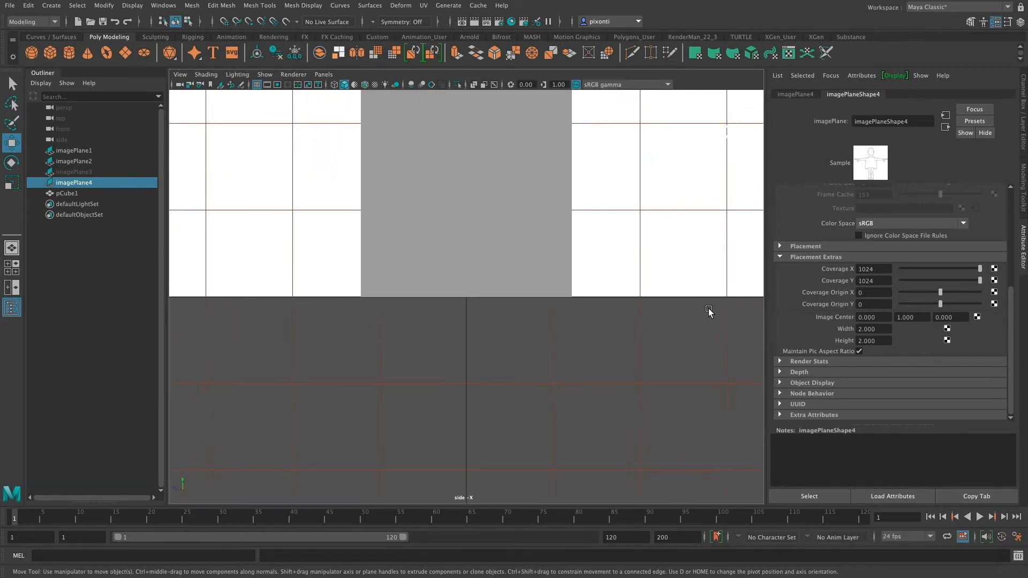
pyautogui.scroll(-4, 708, 312)
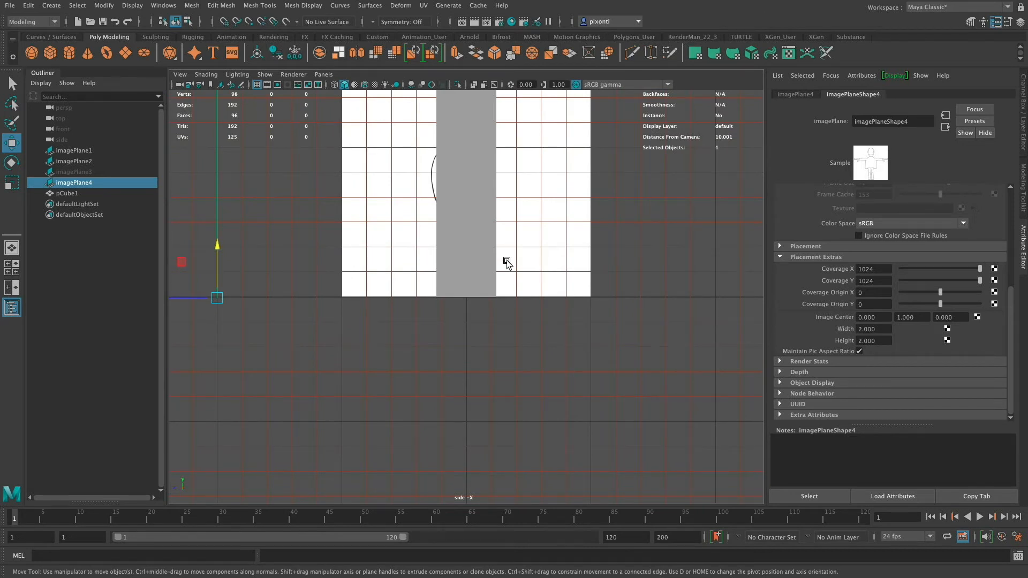
pyautogui.keyDown('alt'); pyautogui.moveTo(506, 262); pyautogui.dragTo(524, 395, button='middle'); pyautogui.keyUp('alt')
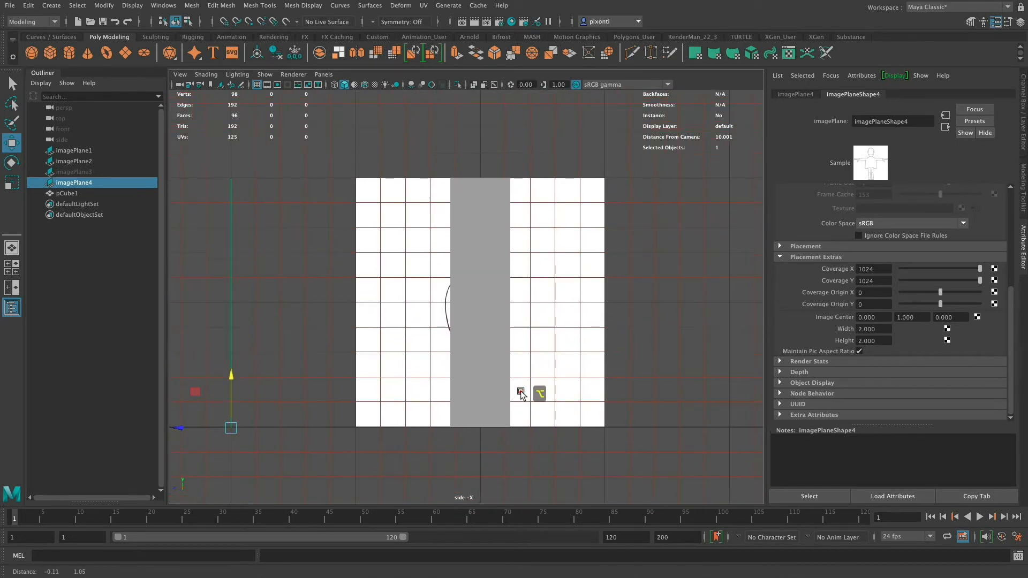
pyautogui.click(502, 259)
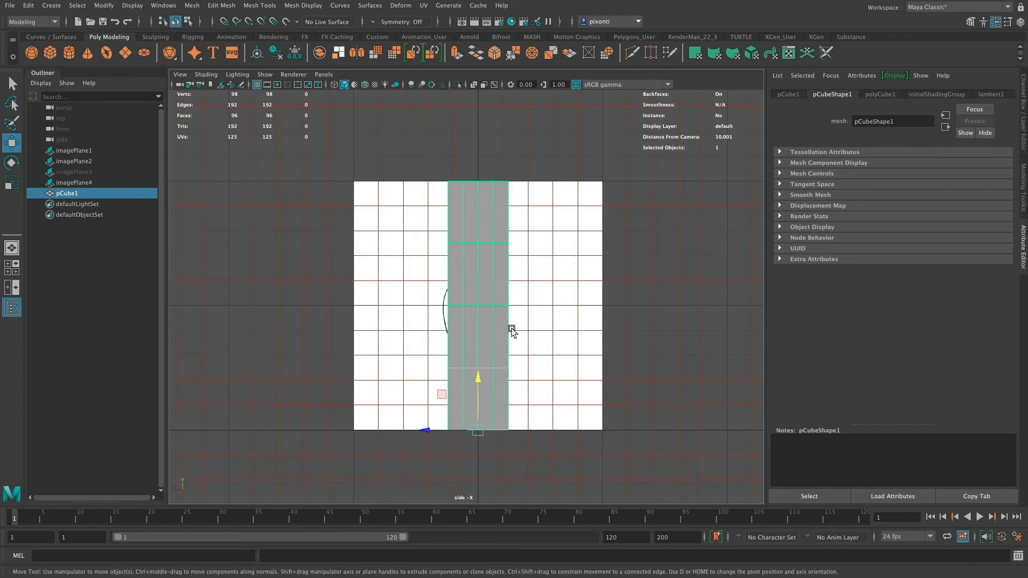
pyautogui.click(206, 74)
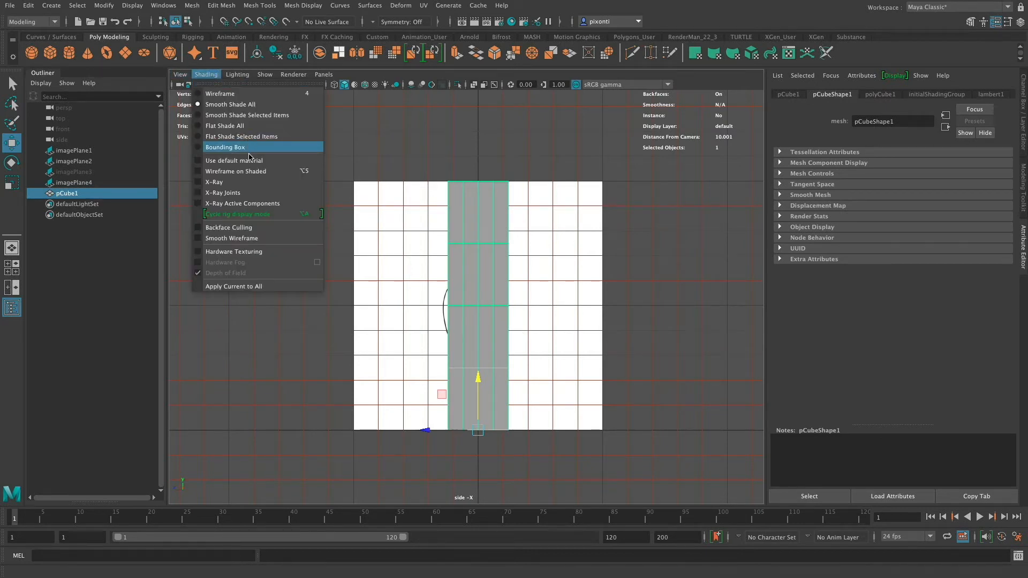
pyautogui.click(253, 182)
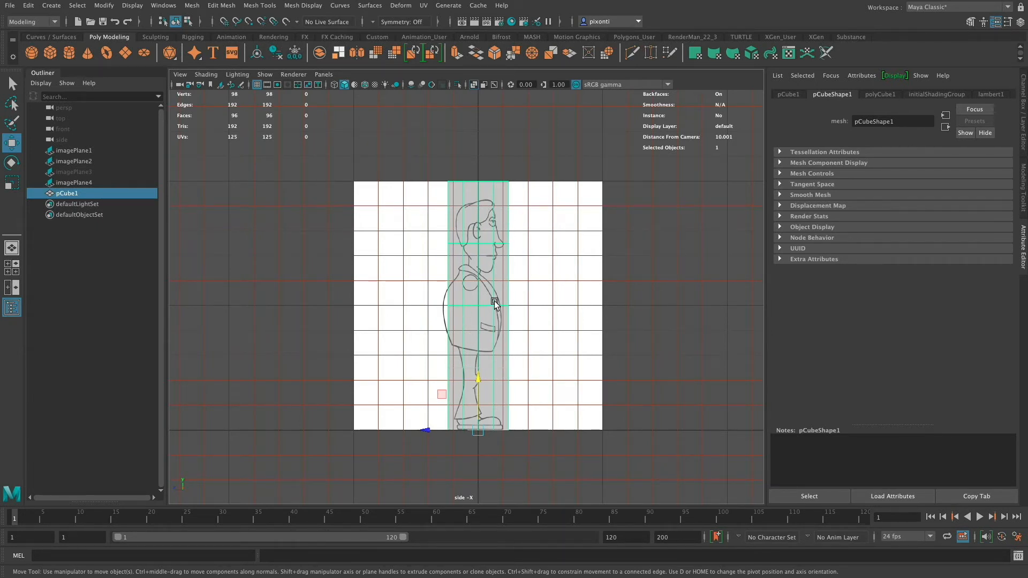
# Step: Switch the cube to vertex editing and lower its entire top row to the top of the hair, at about 1.854
pyautogui.moveTo(494, 304)
pyautogui.keyDown('alt'); pyautogui.mouseDown(button='right')
pyautogui.moveTo(524, 301)
pyautogui.moveTo(516, 278)
pyautogui.moveTo(791, 292)
pyautogui.moveTo(766, 291)
pyautogui.mouseUp(button='right'); pyautogui.keyUp('alt')
pyautogui.keyDown('alt'); pyautogui.moveTo(566, 308); pyautogui.dragTo(549, 408, button='middle'); pyautogui.keyUp('alt')
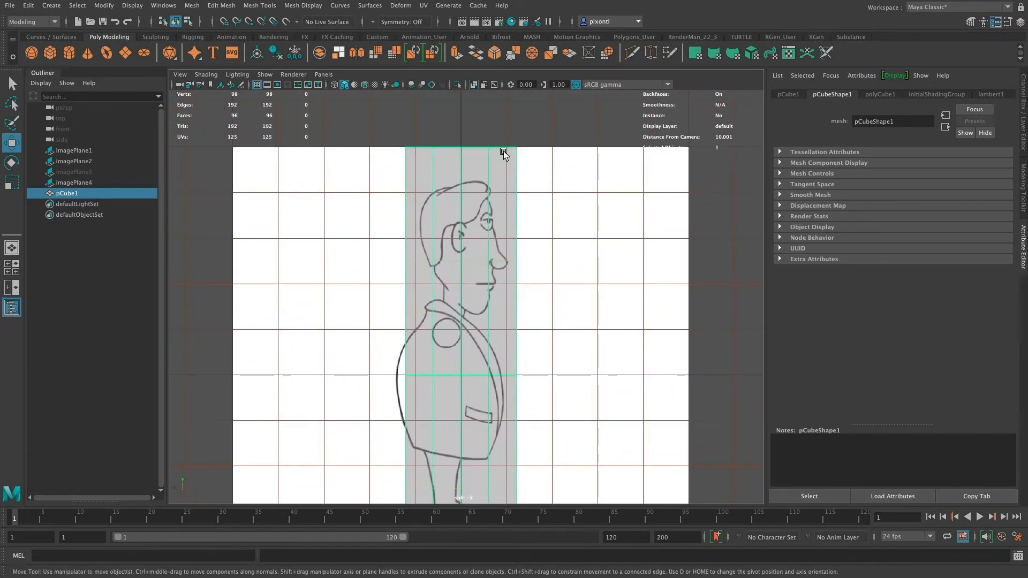
pyautogui.moveTo(488, 159); pyautogui.dragTo(445, 161, button='right')
pyautogui.moveTo(396, 138); pyautogui.dragTo(541, 168)
pyautogui.moveTo(460, 119); pyautogui.dragTo(460, 152)
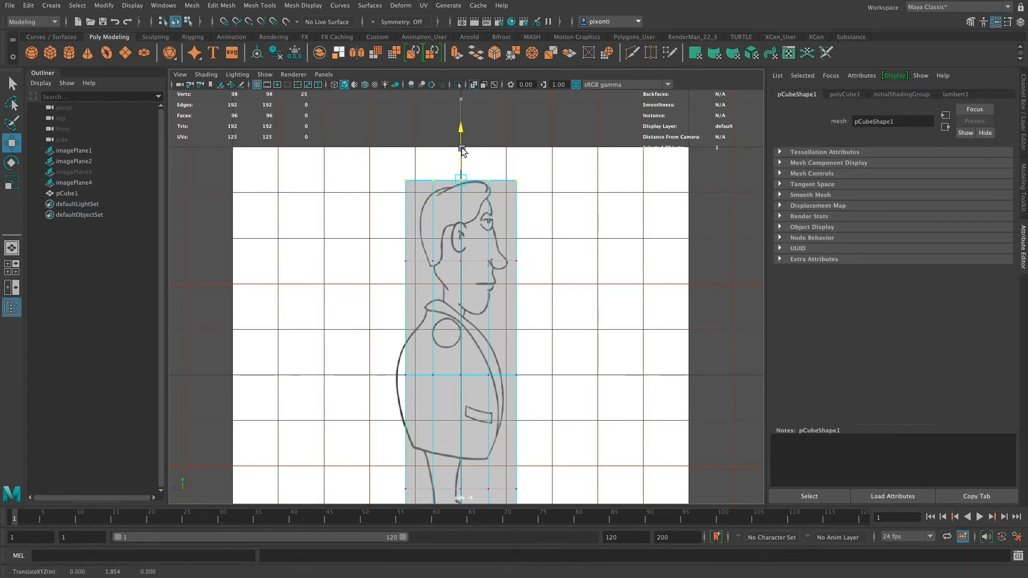
# Step: Move the top front corner vertices down and inward along the face, and pull the row below inward to the nose
pyautogui.moveTo(523, 163); pyautogui.dragTo(500, 207)
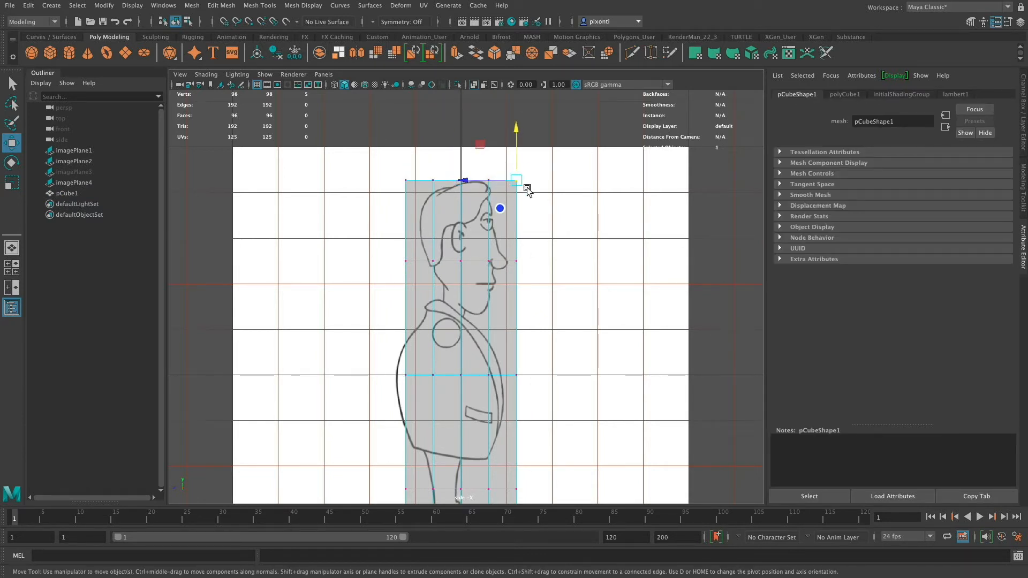
pyautogui.moveTo(515, 143); pyautogui.dragTo(514, 182)
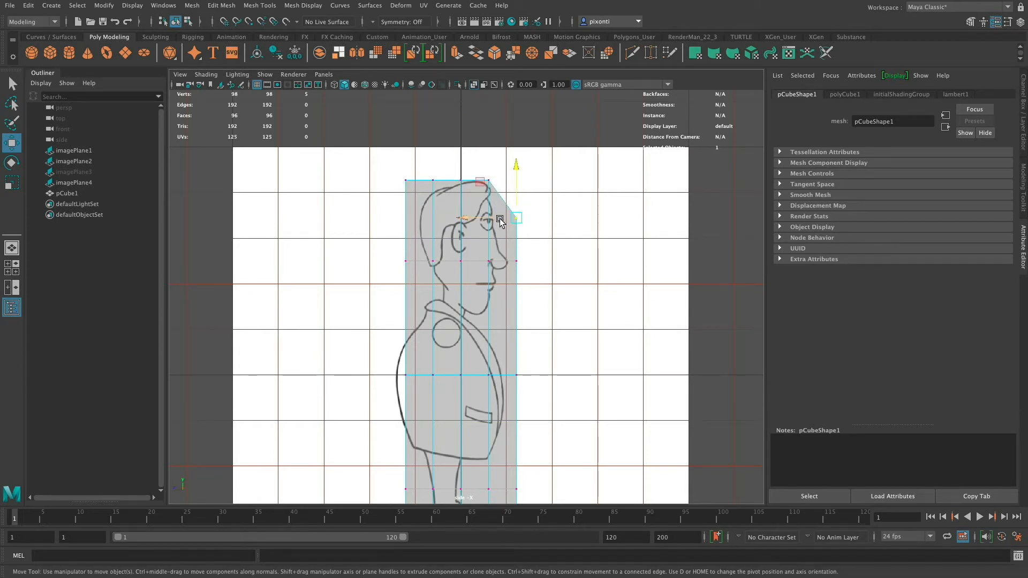
pyautogui.moveTo(500, 218); pyautogui.dragTo(481, 221)
pyautogui.moveTo(525, 249); pyautogui.dragTo(489, 263)
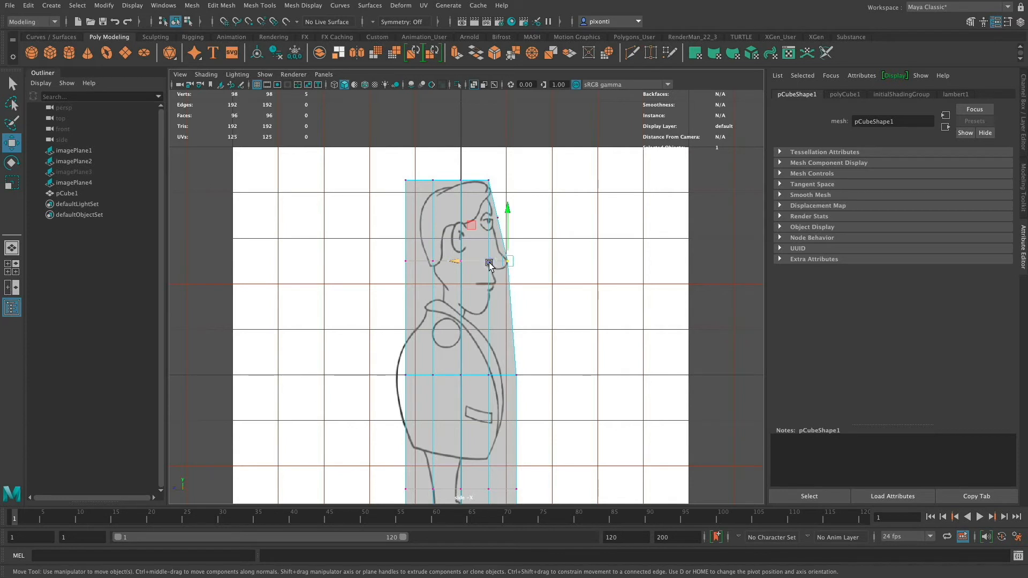
# Step: Lower the top rear vertices and move the rear corner inward to follow the curve of the back of the head
pyautogui.moveTo(401, 179); pyautogui.dragTo(418, 203)
pyautogui.moveTo(405, 158); pyautogui.dragTo(445, 190)
pyautogui.moveTo(433, 133); pyautogui.dragTo(405, 176)
pyautogui.click(406, 225)
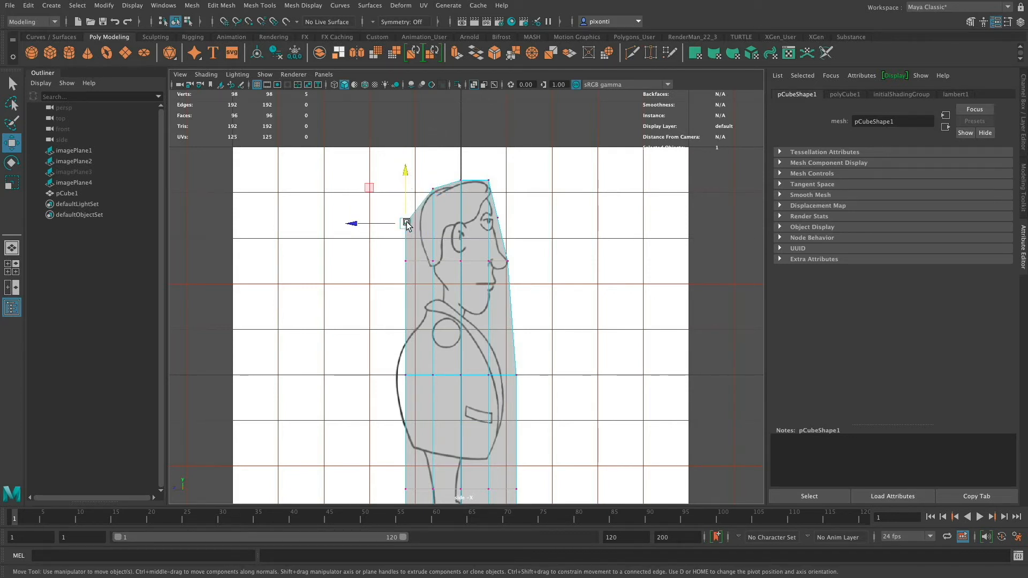
pyautogui.moveTo(389, 226); pyautogui.dragTo(402, 227)
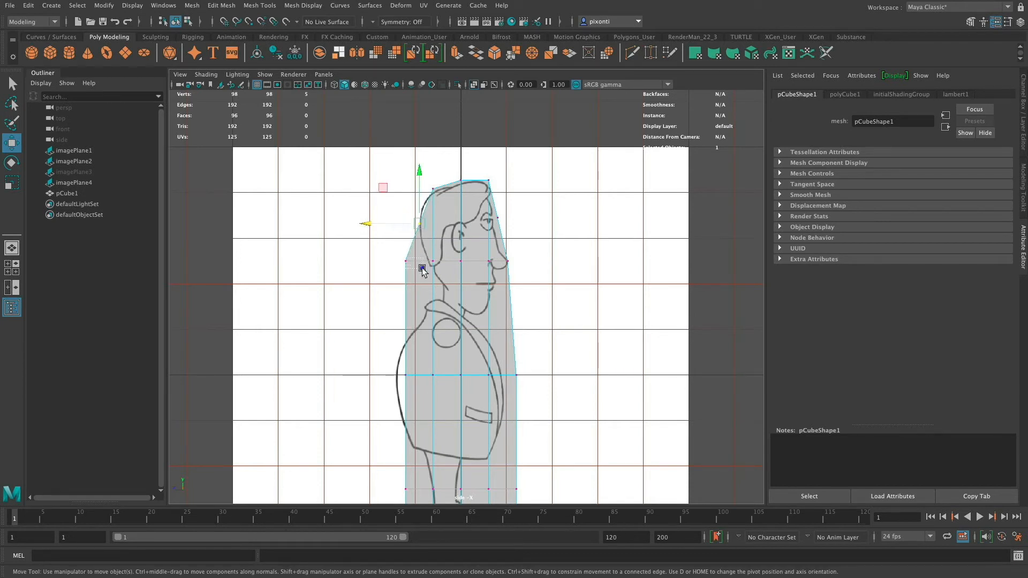
# Step: Pull the rear vertices at neck level inward and move the mid-height rear vertices outward to the back of the coat
pyautogui.click(405, 261)
pyautogui.moveTo(378, 262); pyautogui.dragTo(471, 257)
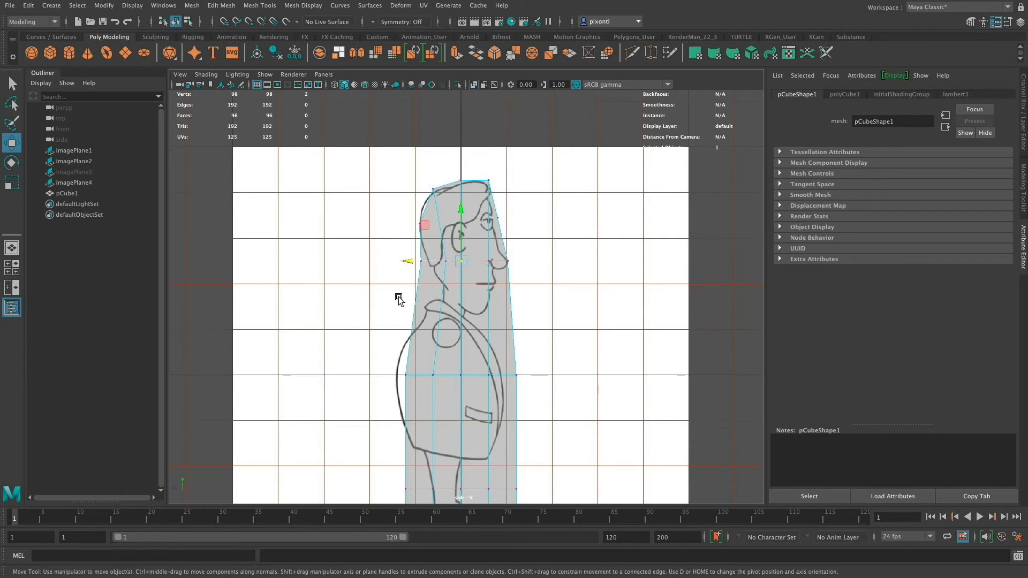
pyautogui.click(429, 313)
pyautogui.click(435, 345)
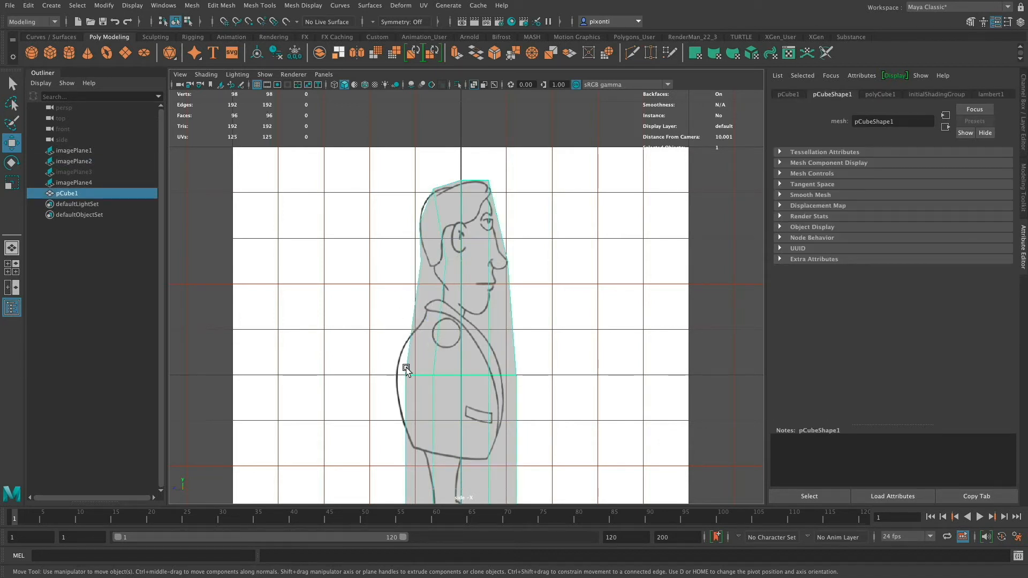
pyautogui.moveTo(469, 196); pyautogui.dragTo(425, 196, button='right')
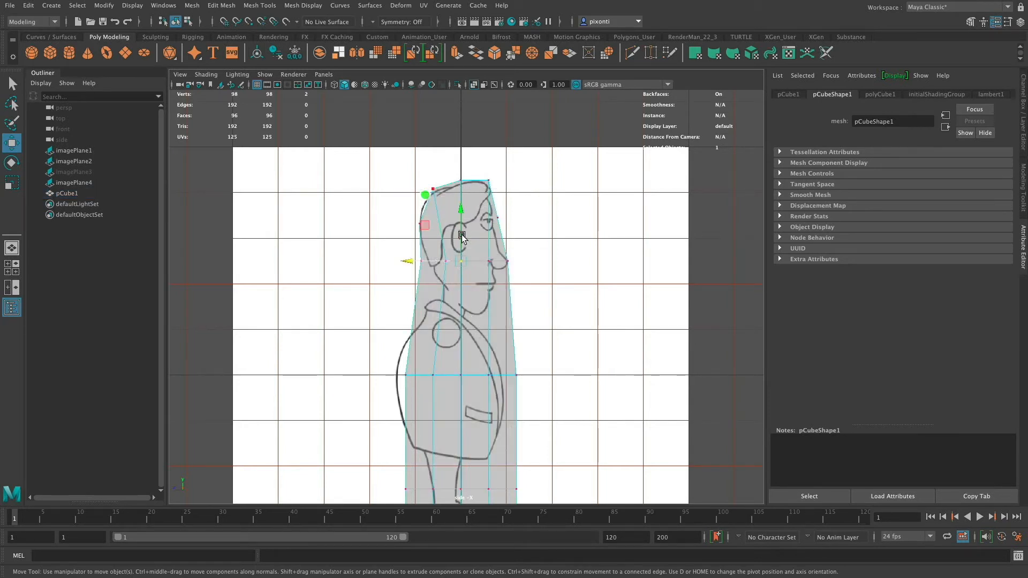
pyautogui.moveTo(398, 375); pyautogui.dragTo(381, 374)
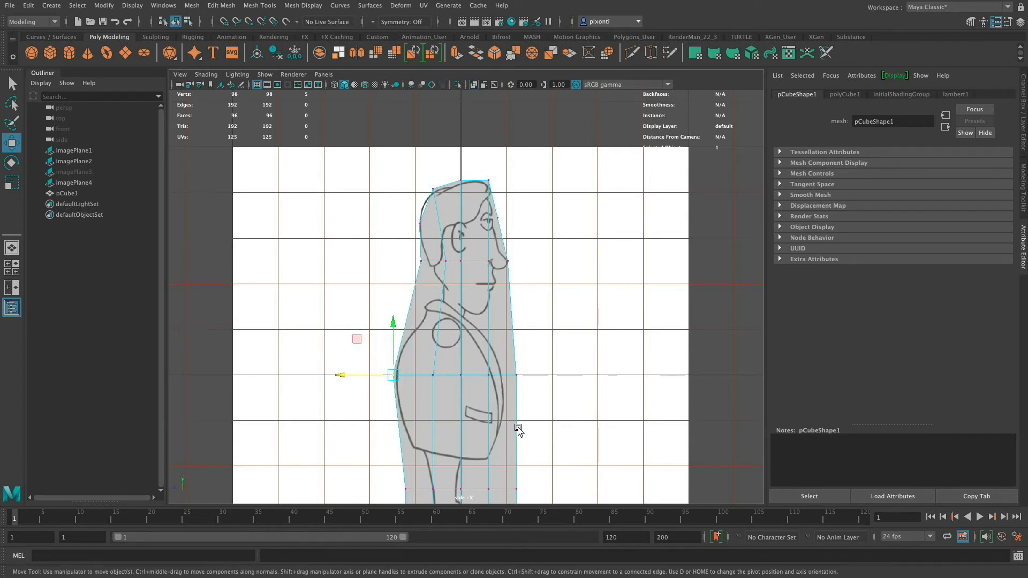
# Step: Move the rear and front vertices at leg height inward to narrow the mesh around the legs
pyautogui.keyDown('alt'); pyautogui.moveTo(464, 402); pyautogui.dragTo(471, 236, button='middle'); pyautogui.keyUp('alt')
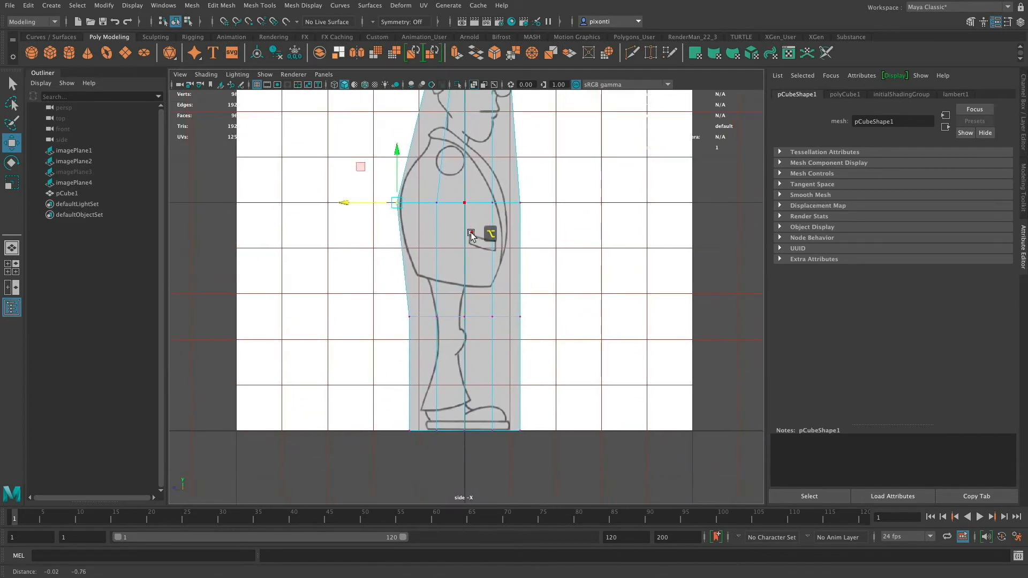
pyautogui.click(408, 318)
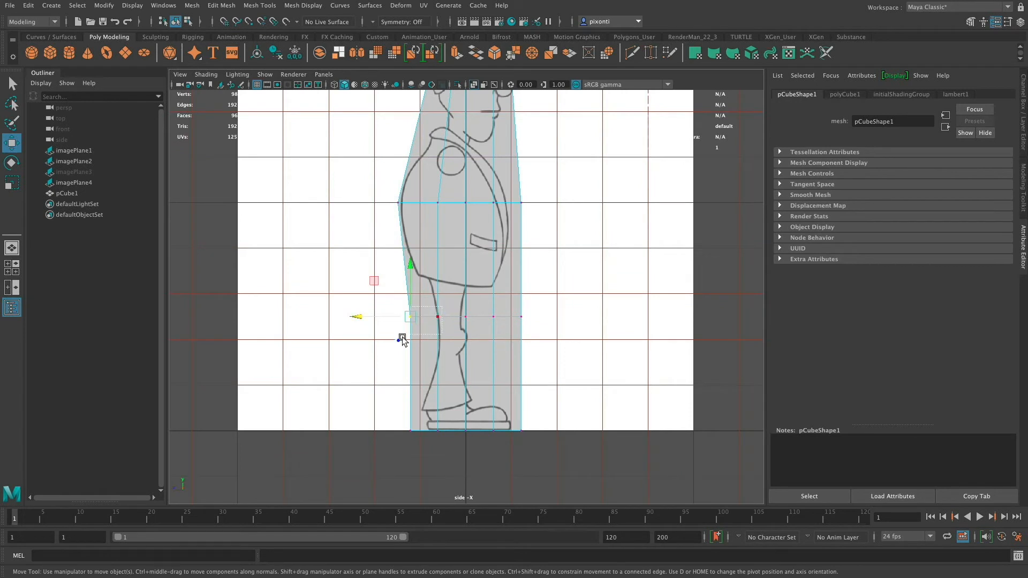
pyautogui.moveTo(402, 338); pyautogui.dragTo(411, 317)
pyautogui.moveTo(529, 310); pyautogui.dragTo(457, 319)
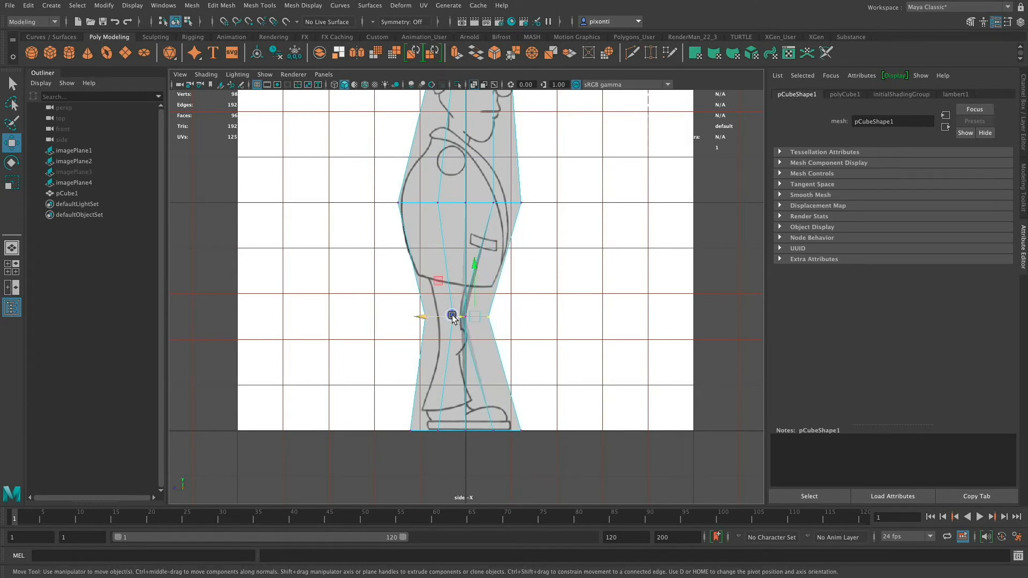
# Step: Lower the mid-height inner and front vertices slightly and pull the front ones inward to the belly of the coat
pyautogui.moveTo(504, 210); pyautogui.dragTo(502, 211)
pyautogui.moveTo(521, 165); pyautogui.dragTo(464, 201)
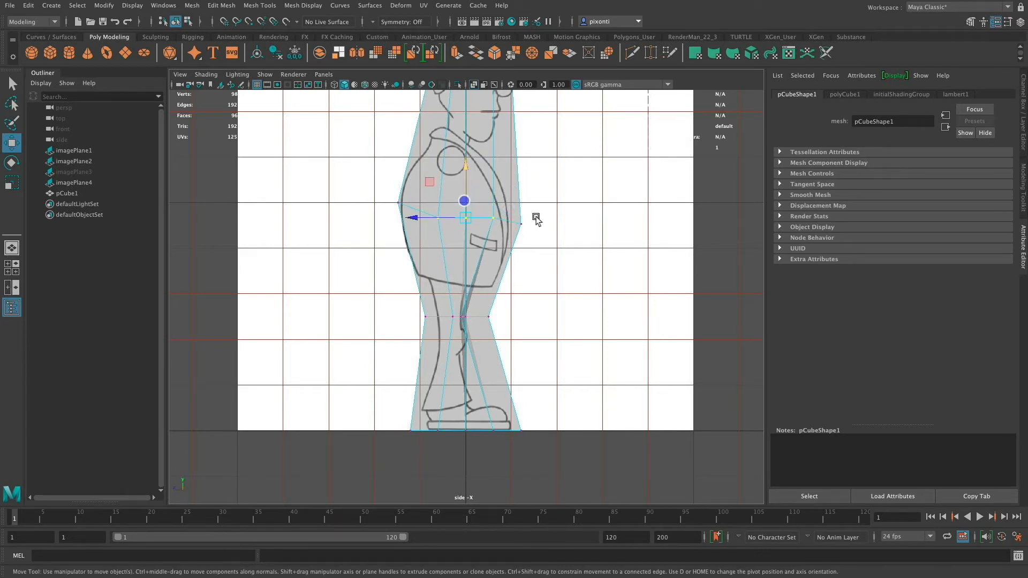
pyautogui.moveTo(542, 220); pyautogui.dragTo(498, 228)
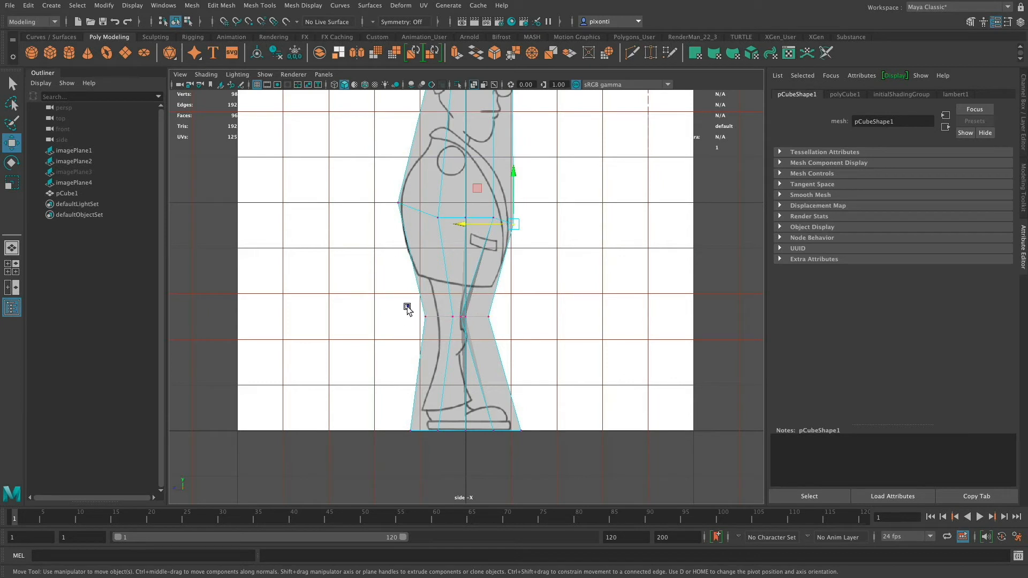
# Step: Pull the knee-level rear and front vertices inward to the leg outline and the base vertices slightly inward toward the shoes
pyautogui.moveTo(407, 306)
pyautogui.mouseDown()
pyautogui.moveTo(441, 324)
pyautogui.moveTo(418, 317)
pyautogui.mouseUp()
pyautogui.moveTo(498, 313); pyautogui.dragTo(463, 320)
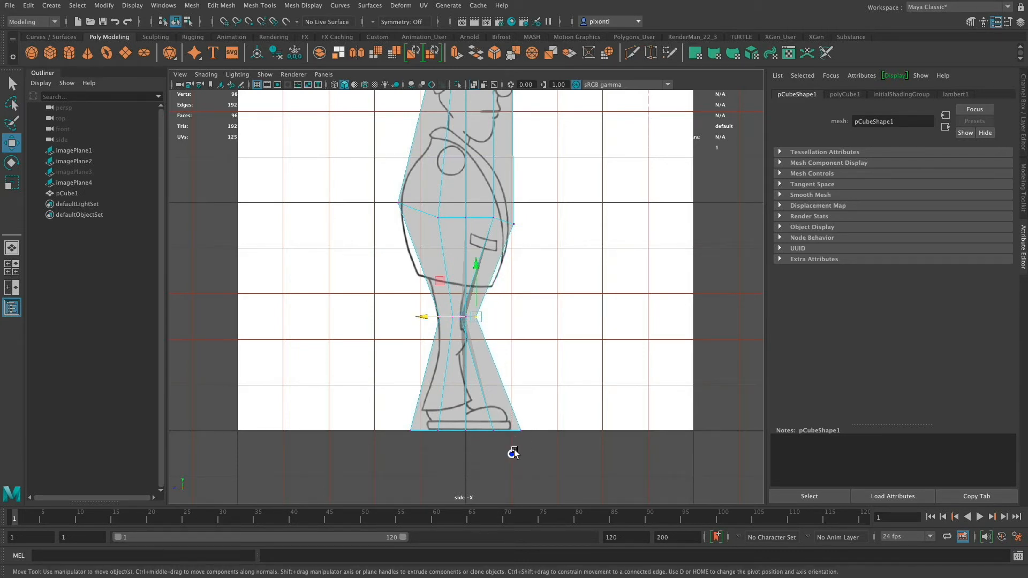
pyautogui.moveTo(513, 453); pyautogui.dragTo(491, 432)
pyautogui.moveTo(403, 429)
pyautogui.mouseDown()
pyautogui.moveTo(419, 438)
pyautogui.moveTo(391, 431)
pyautogui.mouseUp()
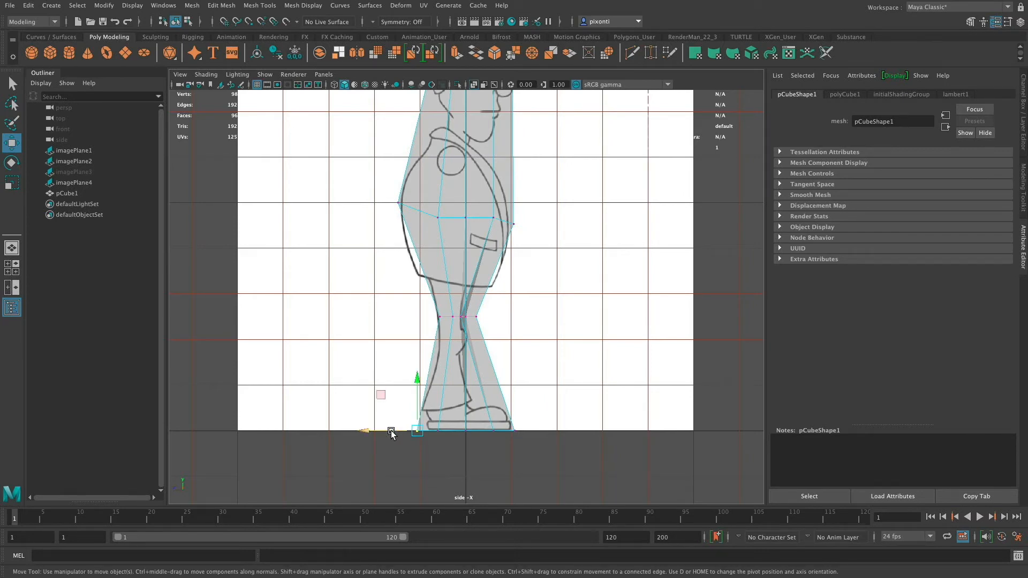
# Step: Move the back-view image plane imagePlane4 along Z to the far side of the mesh, beyond the front-view drawing
pyautogui.press('space')
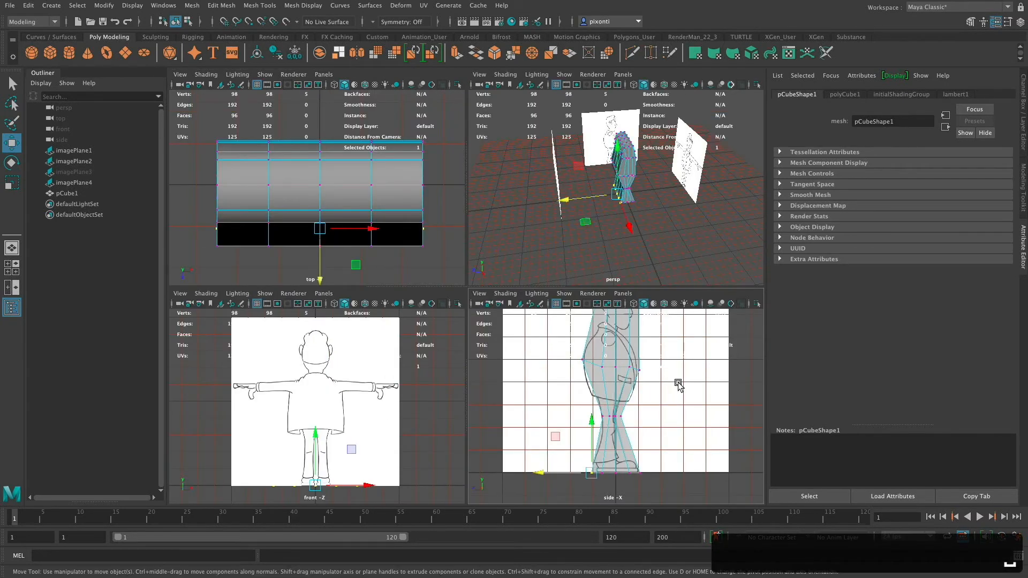
pyautogui.press('space')
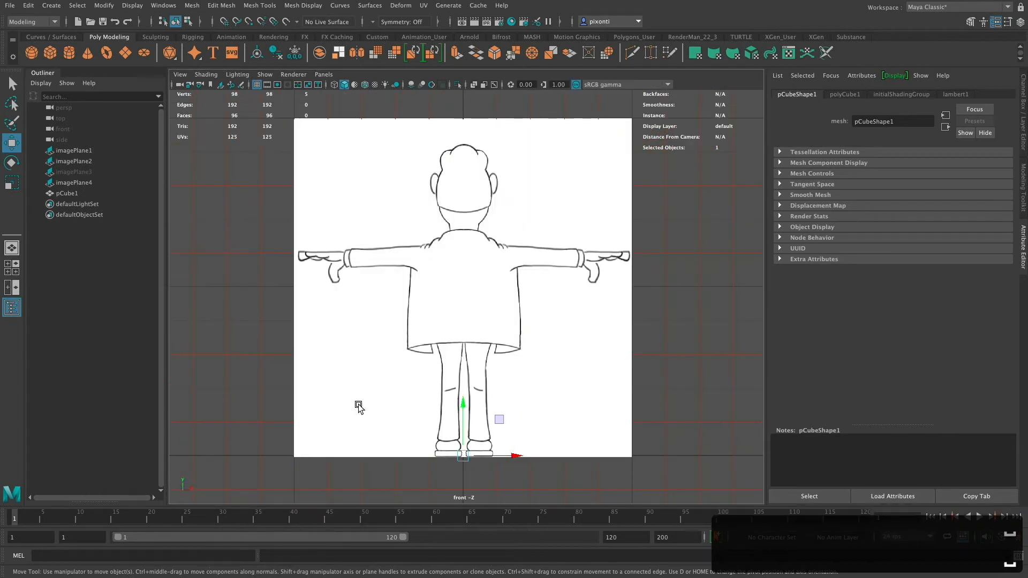
pyautogui.click(592, 310)
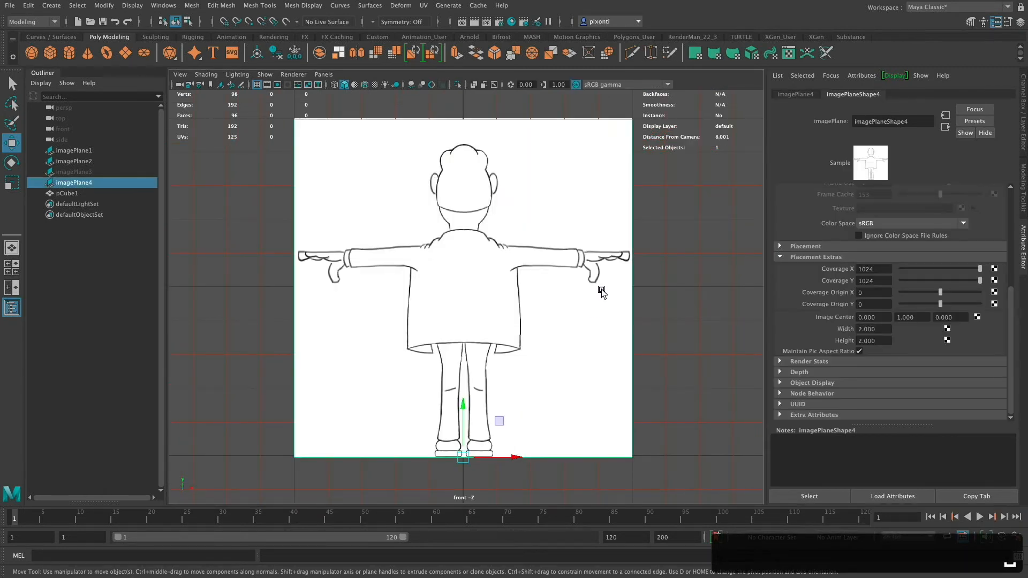
pyautogui.press('space')
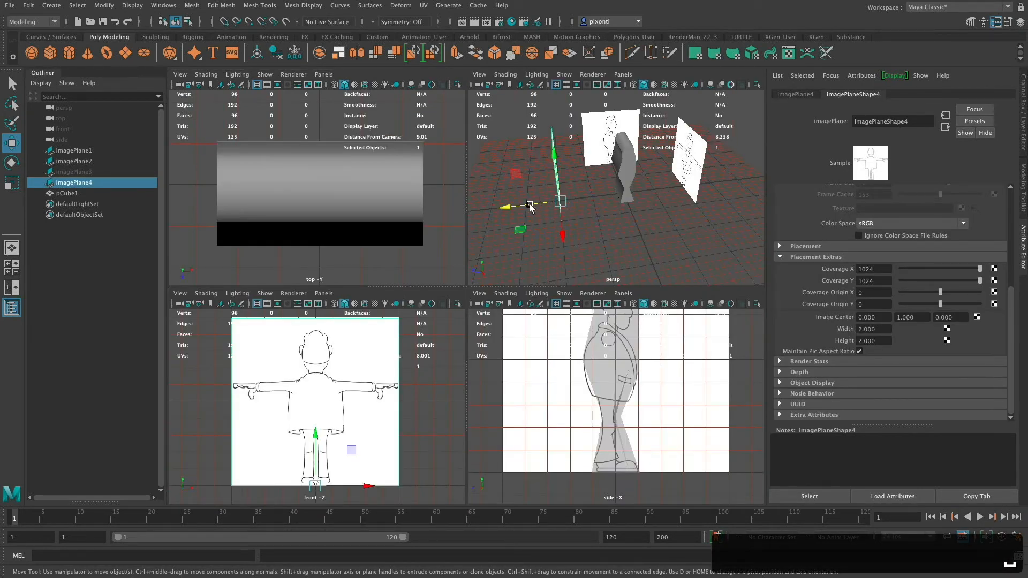
pyautogui.moveTo(530, 208); pyautogui.dragTo(606, 202)
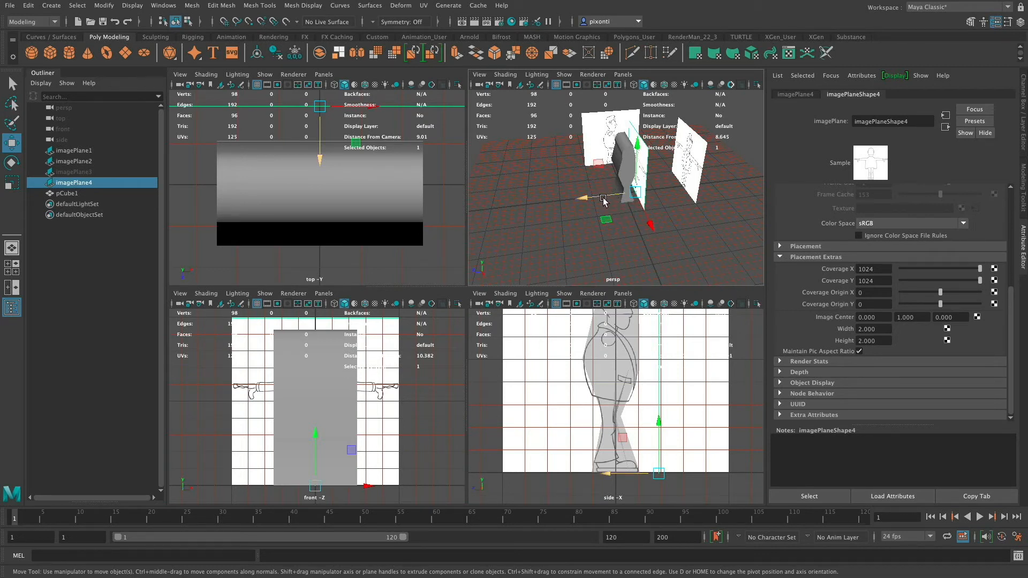
pyautogui.press('x')
pyautogui.moveTo(606, 199); pyautogui.dragTo(699, 188)
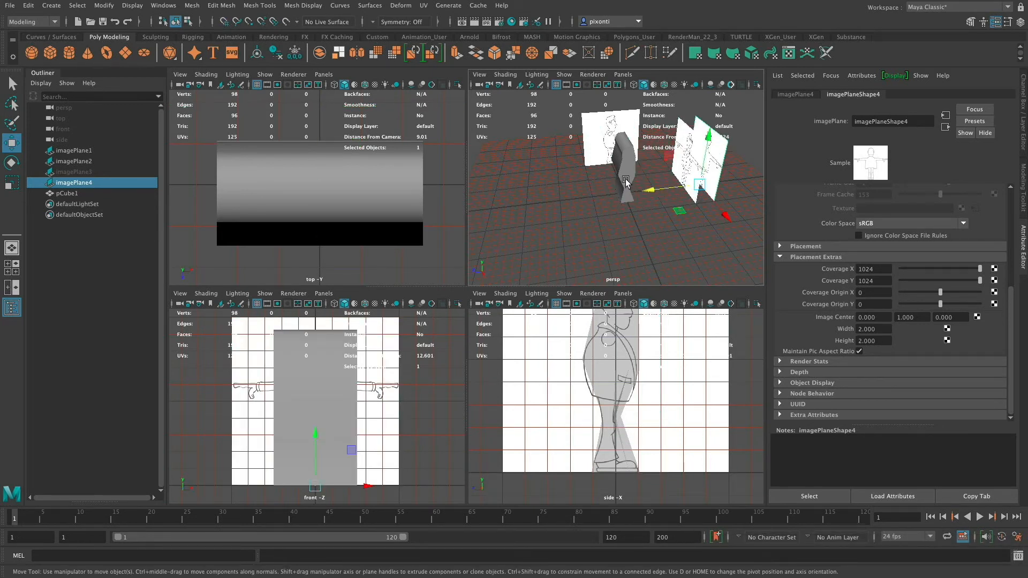
# Step: Enlarge the front view, select the cube mesh and turn on X-Ray shading in that view
pyautogui.press('space')
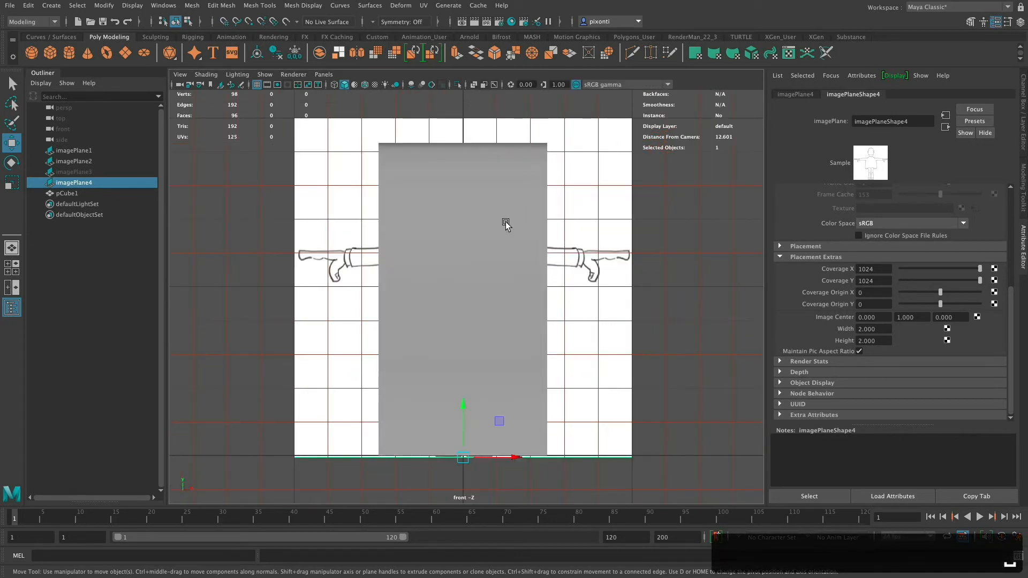
pyautogui.click(419, 230)
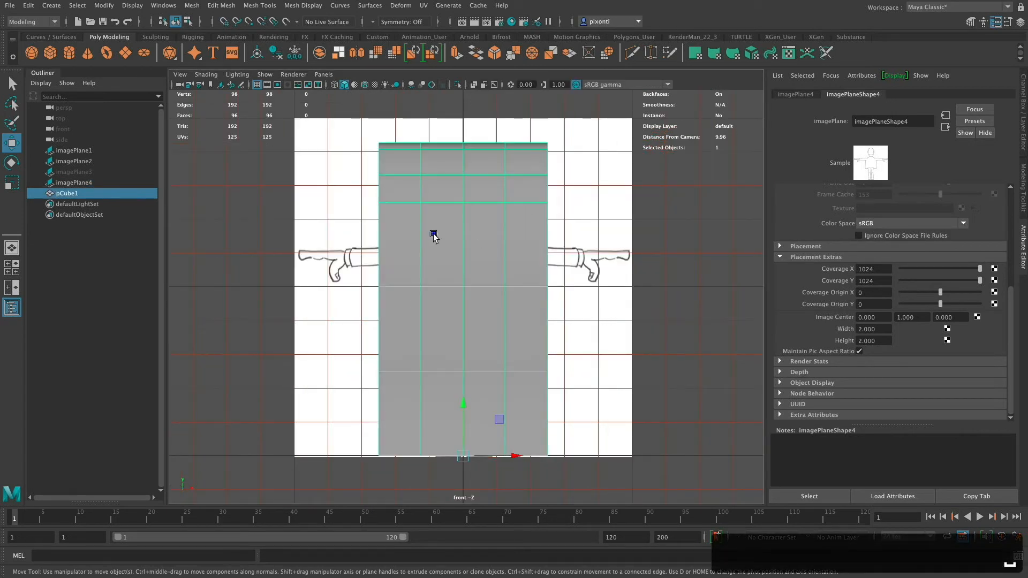
pyautogui.click(211, 75)
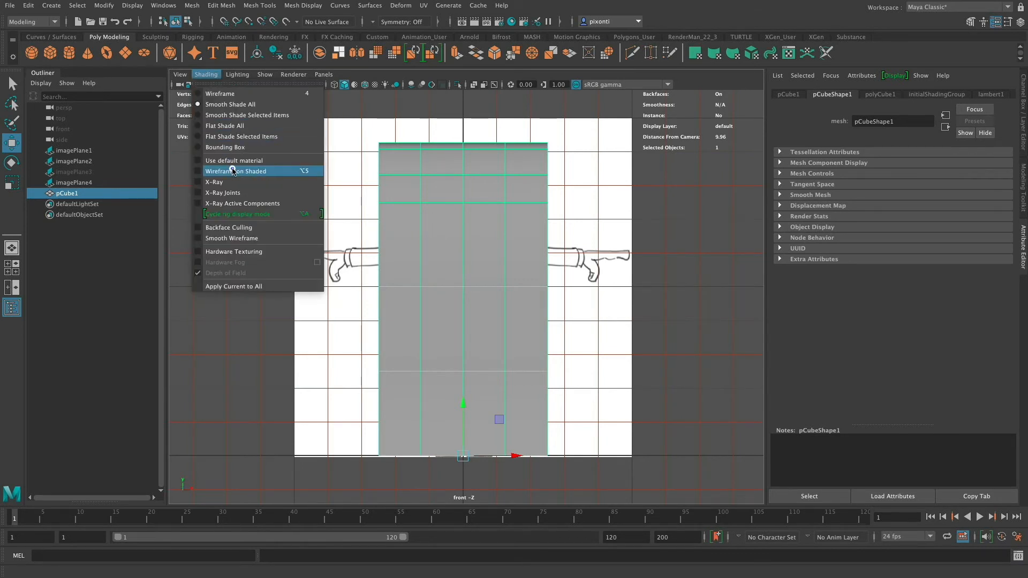
pyautogui.click(231, 182)
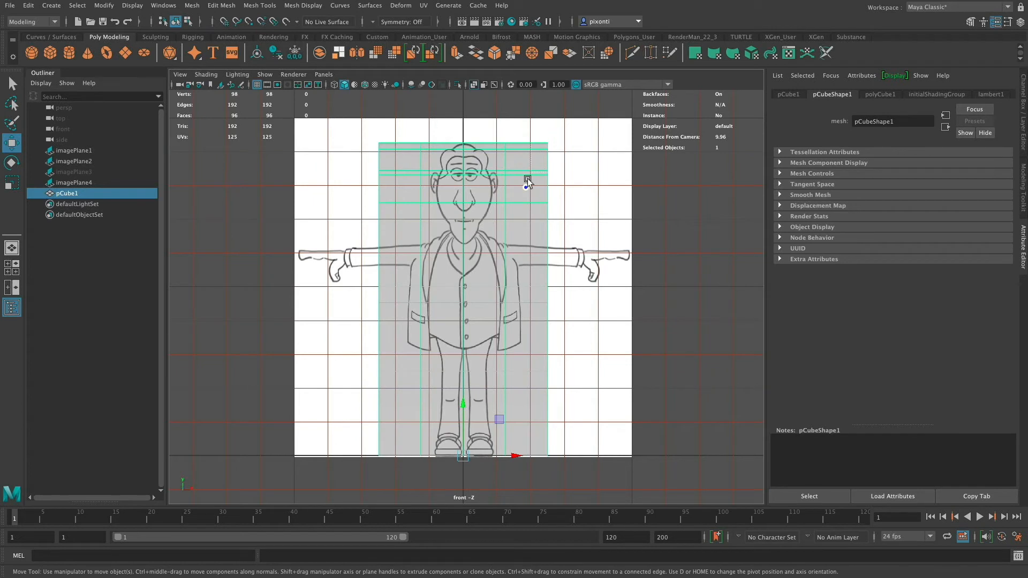
# Step: Scale the vertex rows at the crown and face narrower along X to match the width of the character's head
pyautogui.moveTo(393, 147); pyautogui.dragTo(357, 150, button='right')
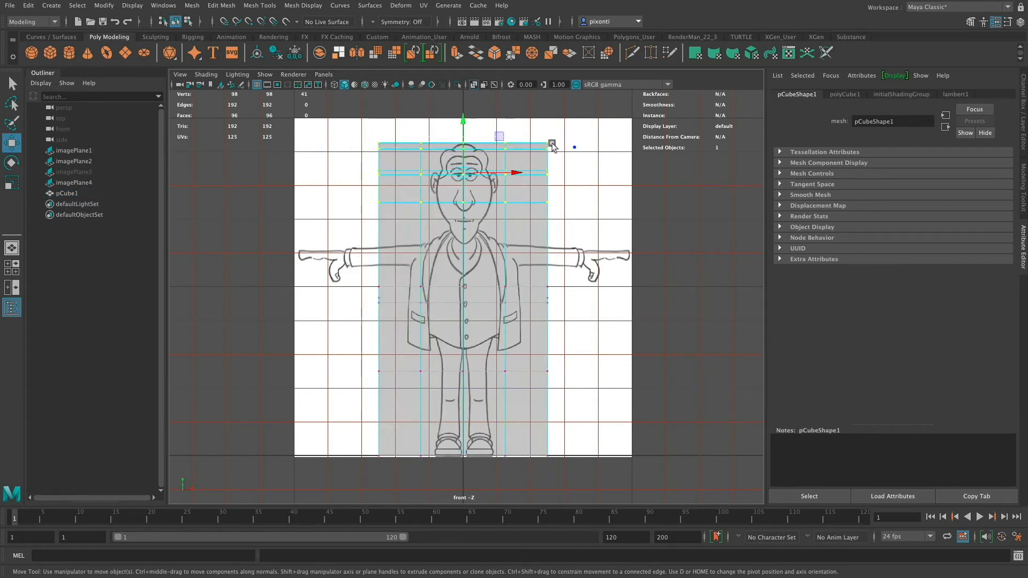
pyautogui.moveTo(609, 160); pyautogui.dragTo(609, 159)
pyautogui.press('r')
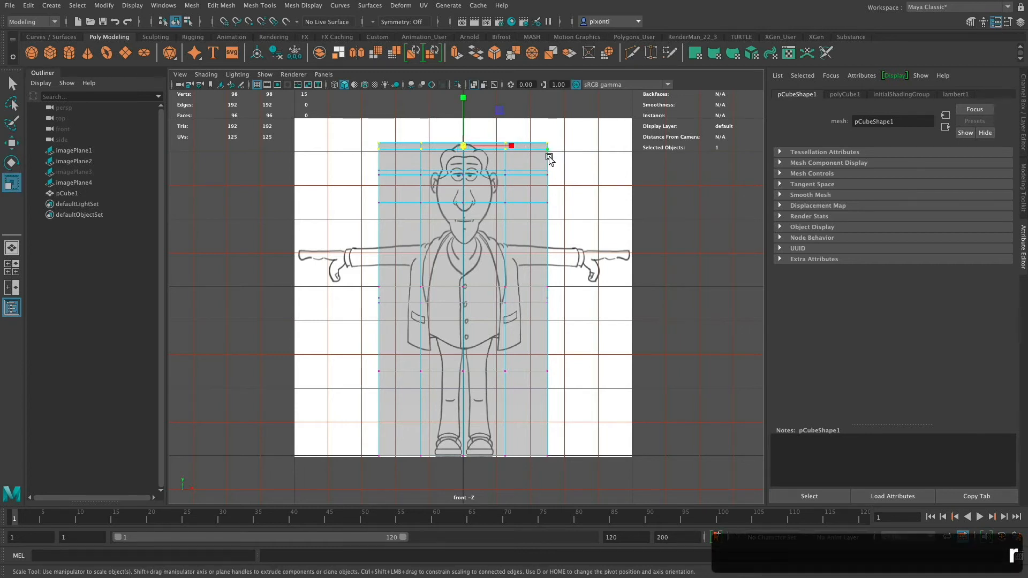
pyautogui.moveTo(513, 147); pyautogui.dragTo(483, 149)
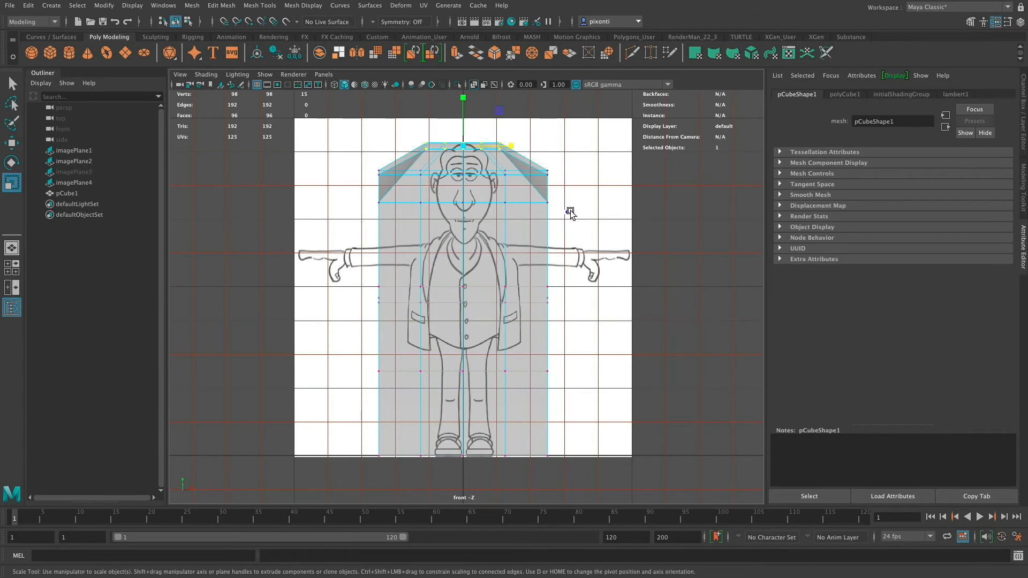
pyautogui.moveTo(566, 211); pyautogui.dragTo(366, 167)
pyautogui.moveTo(511, 186); pyautogui.dragTo(485, 187)
pyautogui.moveTo(524, 155); pyautogui.dragTo(493, 149)
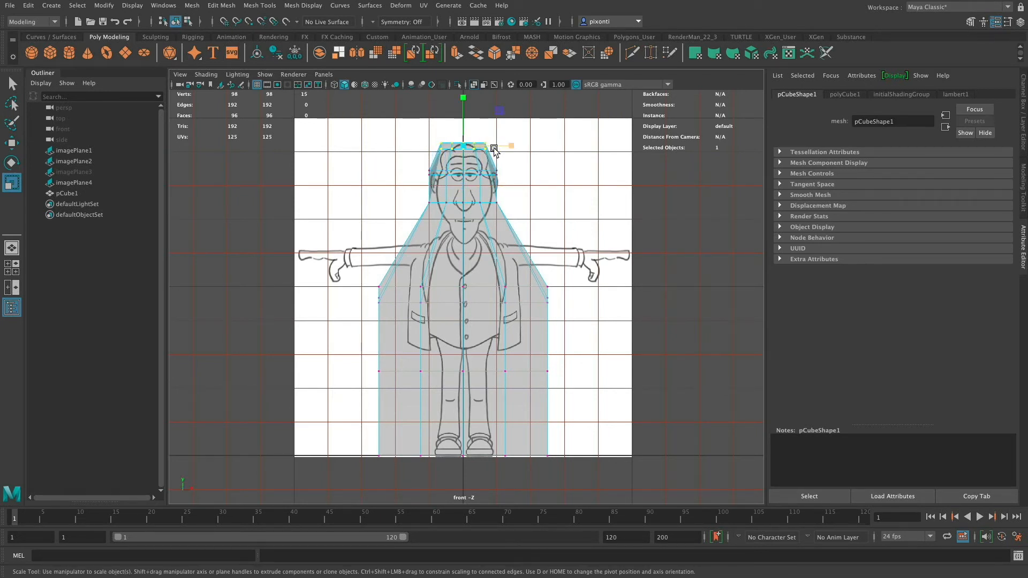
# Step: Scale the mid-height, upper-leg and base vertex rows narrower along X to match the coat, legs and shoes
pyautogui.moveTo(557, 280); pyautogui.dragTo(338, 342)
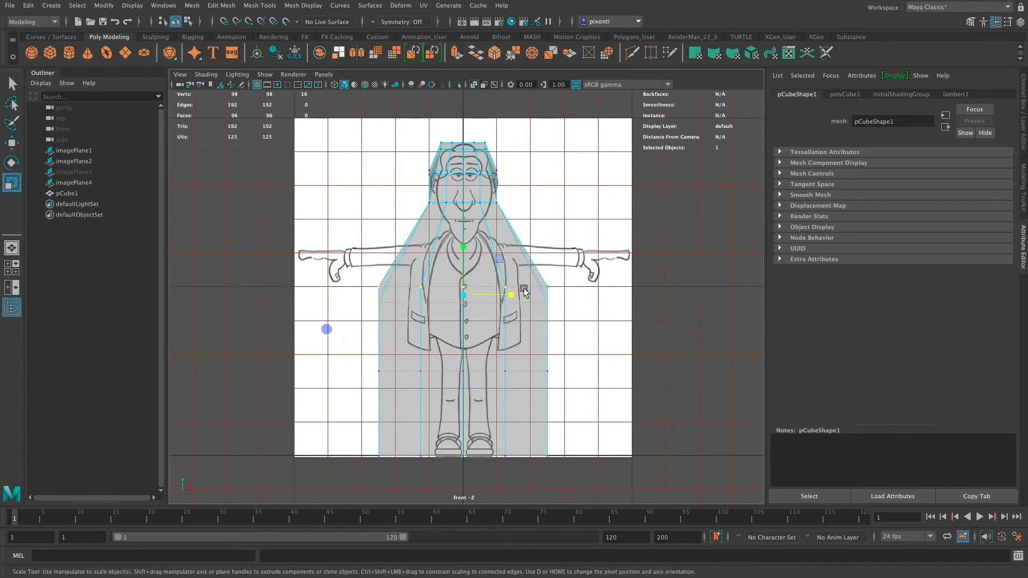
pyautogui.moveTo(512, 295)
pyautogui.mouseDown()
pyautogui.moveTo(482, 297)
pyautogui.moveTo(492, 300)
pyautogui.mouseUp()
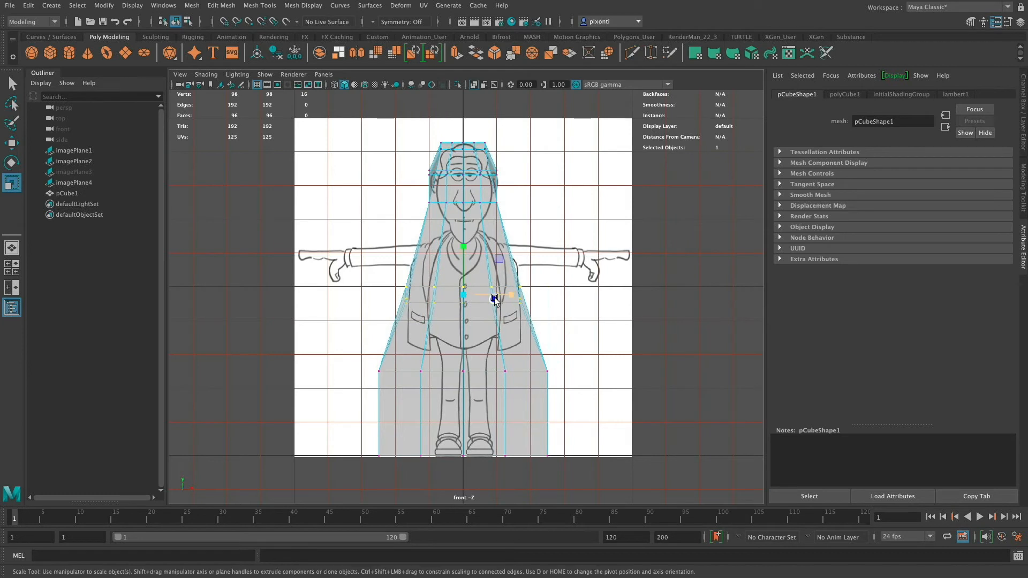
pyautogui.moveTo(568, 354); pyautogui.dragTo(349, 403)
pyautogui.moveTo(509, 373); pyautogui.dragTo(476, 377)
pyautogui.moveTo(563, 438); pyautogui.dragTo(339, 484)
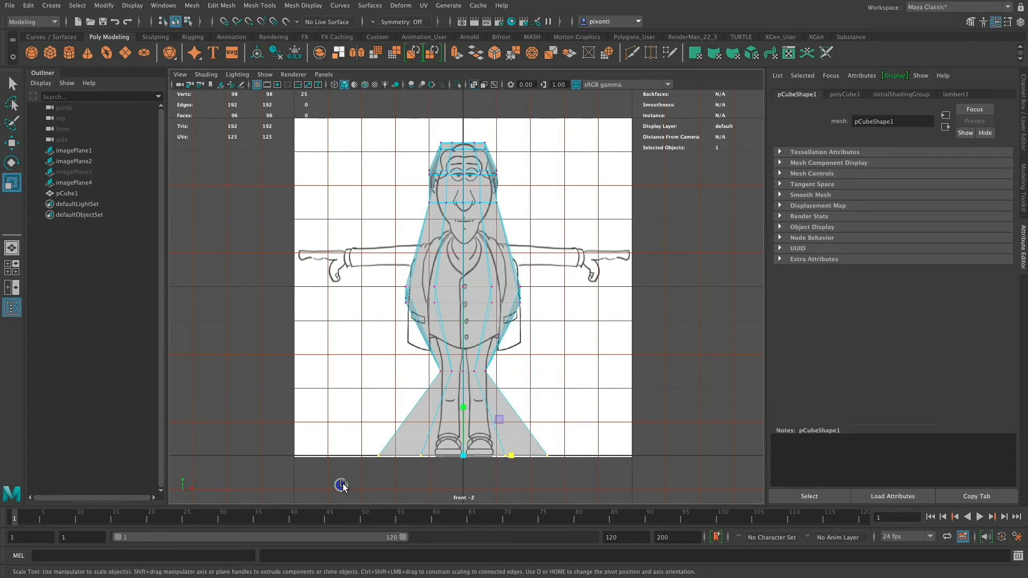
pyautogui.moveTo(538, 453); pyautogui.dragTo(484, 459)
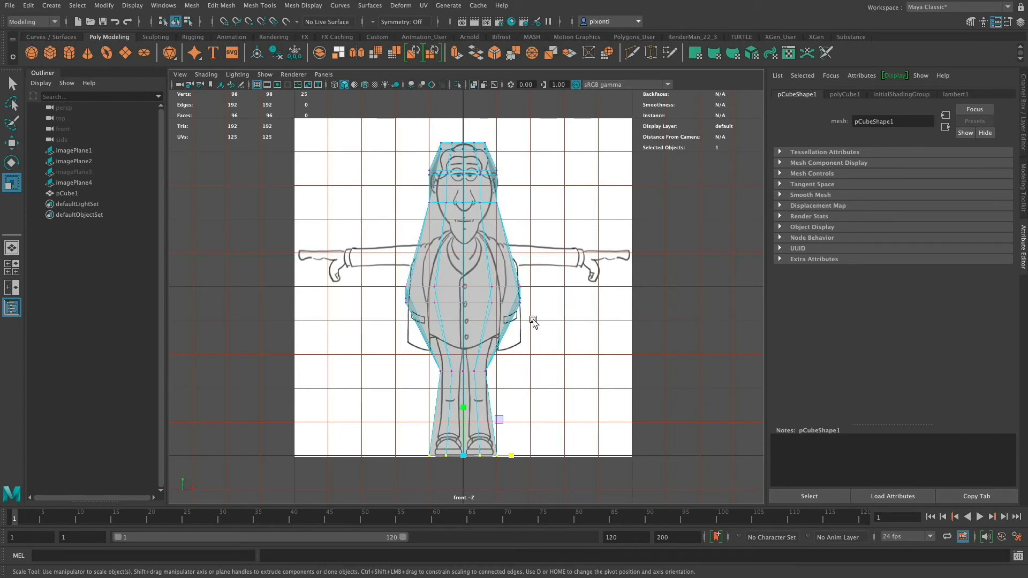
# Step: Examine the reshaped mesh in object mode, framed in the enlarged perspective view
pyautogui.press('space')
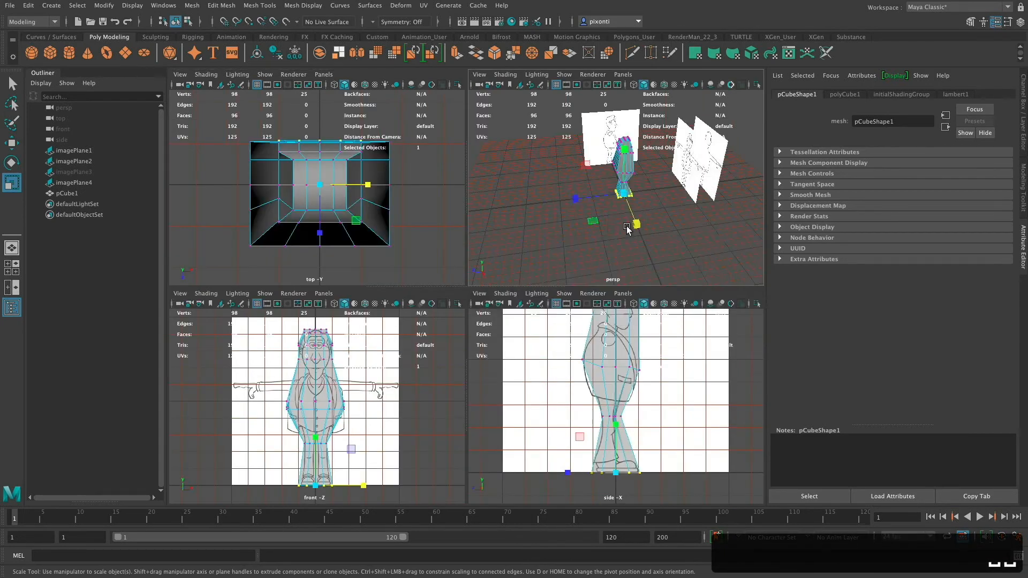
pyautogui.press('space')
pyautogui.keyDown('alt'); pyautogui.moveTo(553, 280); pyautogui.dragTo(557, 303); pyautogui.keyUp('alt')
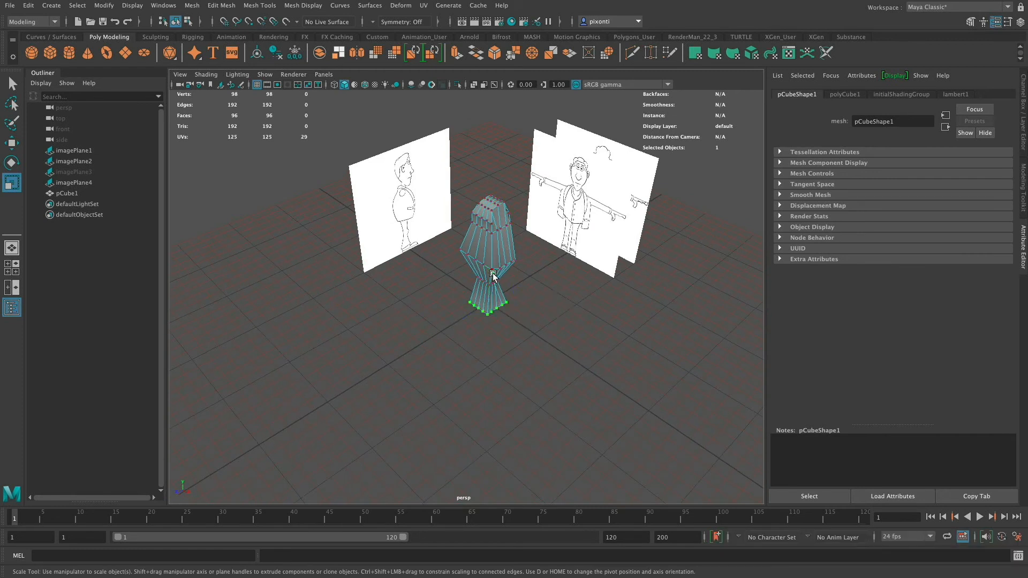
pyautogui.moveTo(493, 273); pyautogui.dragTo(545, 255, button='right')
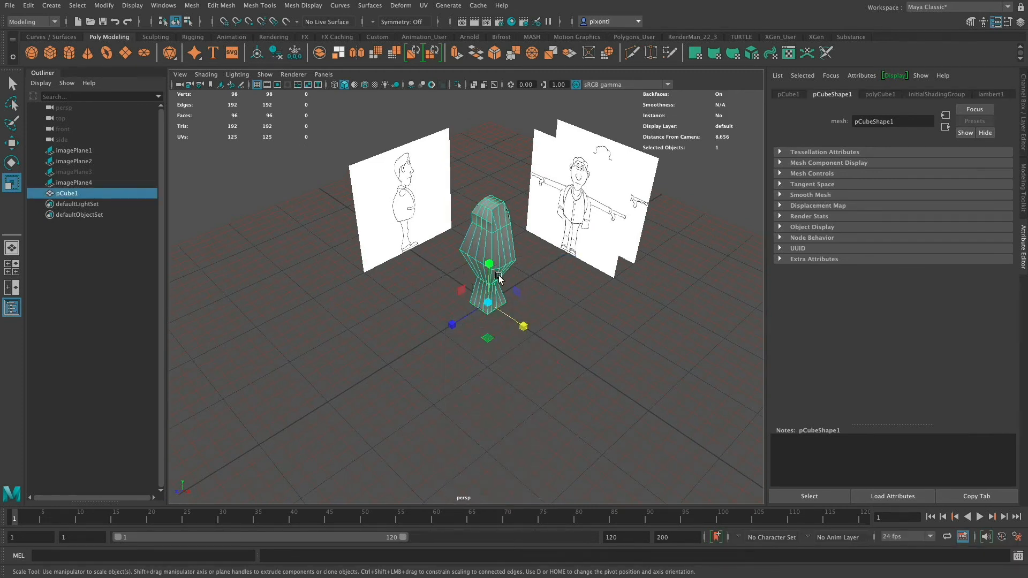
pyautogui.press('f')
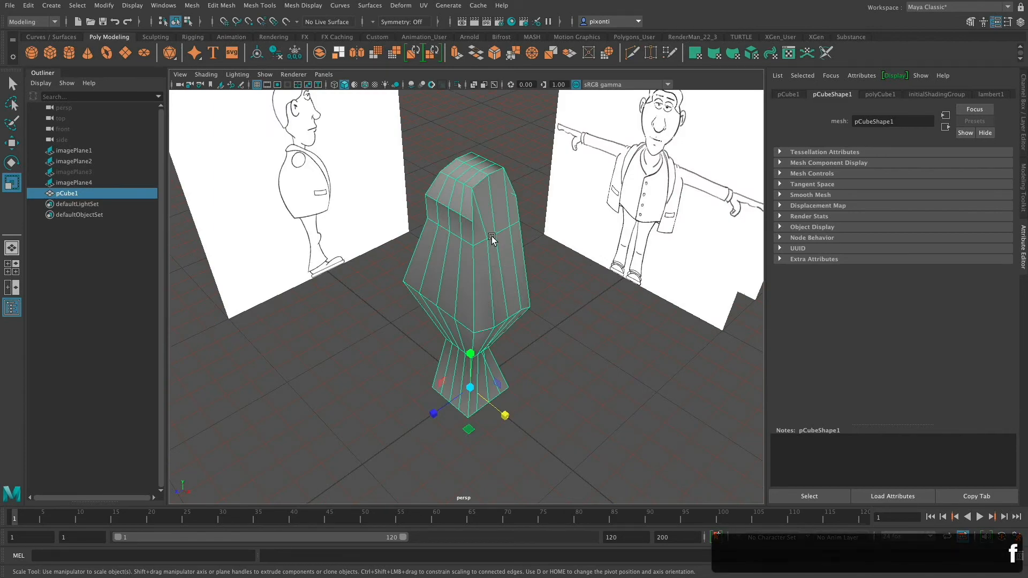
pyautogui.keyDown('alt'); pyautogui.moveTo(491, 236); pyautogui.dragTo(484, 339); pyautogui.keyUp('alt')
pyautogui.moveTo(488, 339)
pyautogui.mouseDown(button='right')
pyautogui.moveTo(491, 359)
pyautogui.moveTo(501, 340)
pyautogui.mouseUp(button='right')
# Step: Select the out-of-order leg-level vertex on both sides of the mesh and move the pair along Z to uncross the edges
pyautogui.rightClick(469, 287)
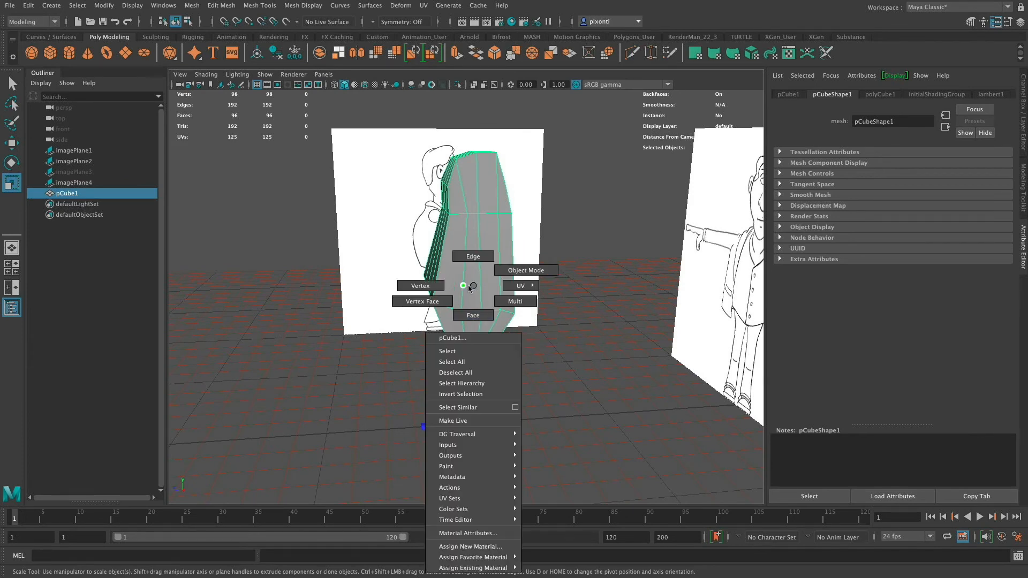
pyautogui.moveTo(469, 286); pyautogui.dragTo(423, 286, button='right')
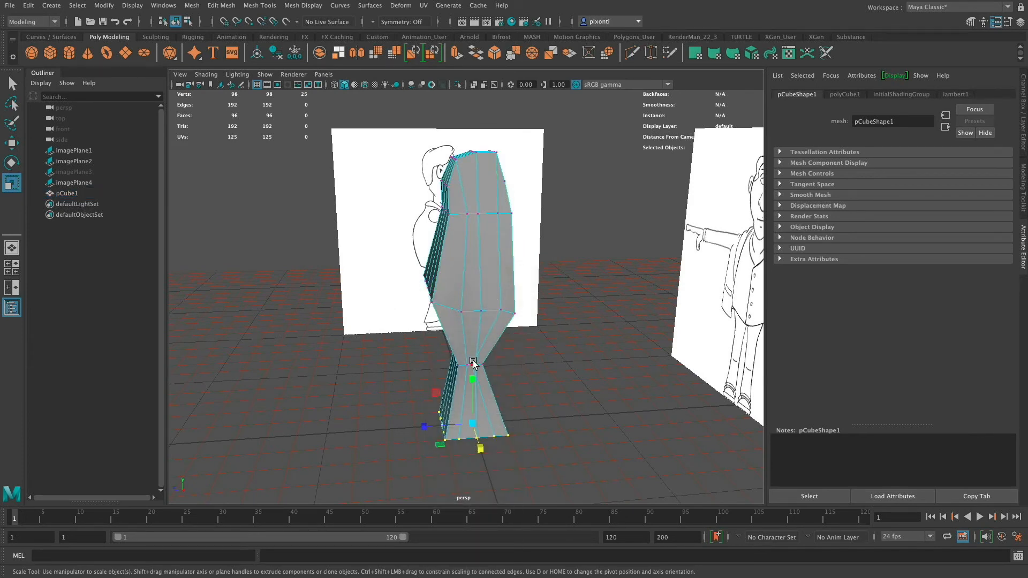
pyautogui.keyDown('alt'); pyautogui.moveTo(472, 362); pyautogui.dragTo(666, 360, button='right'); pyautogui.keyUp('alt')
pyautogui.keyDown('alt'); pyautogui.moveTo(481, 358); pyautogui.dragTo(483, 248, button='middle'); pyautogui.keyUp('alt')
pyautogui.keyDown('alt'); pyautogui.moveTo(499, 312); pyautogui.dragTo(571, 319, button='right'); pyautogui.keyUp('alt')
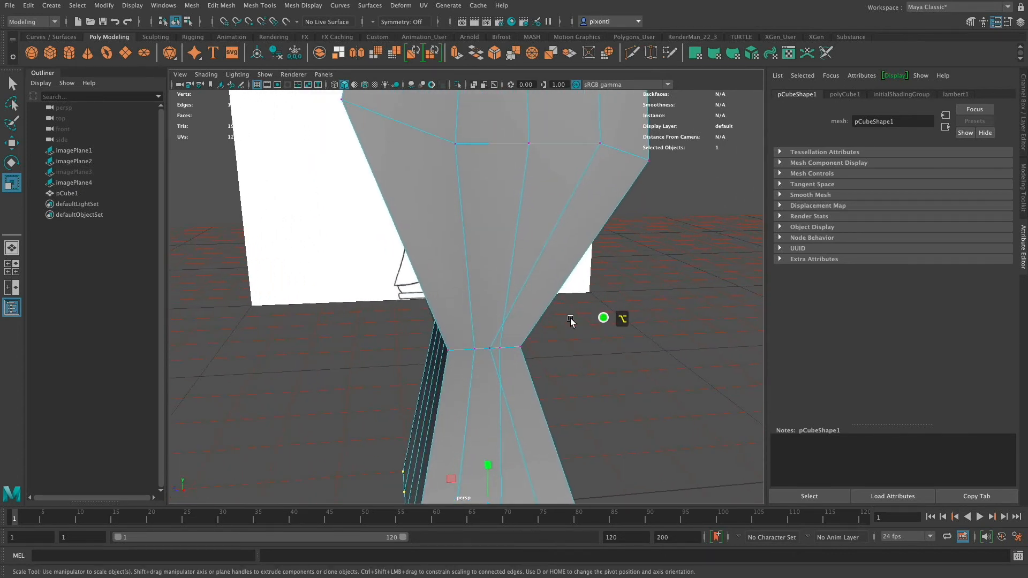
pyautogui.click(489, 347)
pyautogui.keyDown('alt'); pyautogui.moveTo(515, 377); pyautogui.dragTo(654, 353); pyautogui.keyUp('alt')
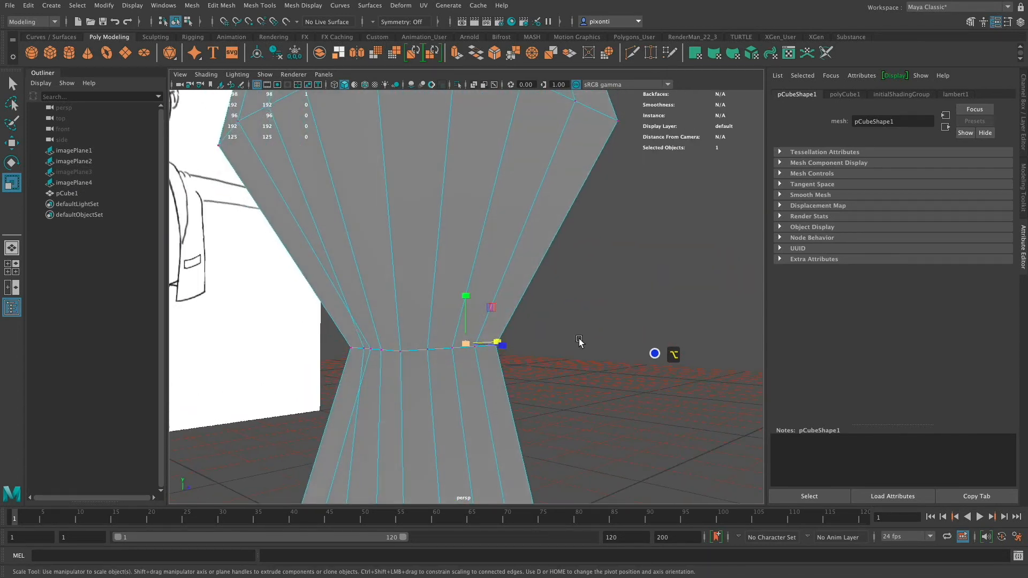
pyautogui.keyDown('alt'); pyautogui.moveTo(579, 342); pyautogui.dragTo(420, 351); pyautogui.keyUp('alt')
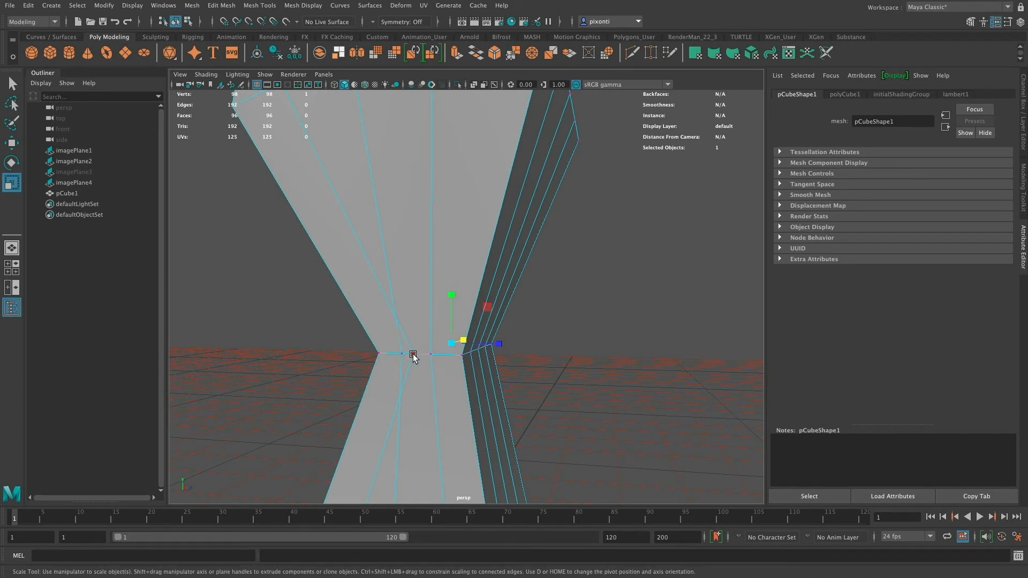
pyautogui.keyDown('shift'); pyautogui.click(413, 355); pyautogui.keyUp('shift')
pyautogui.press('w')
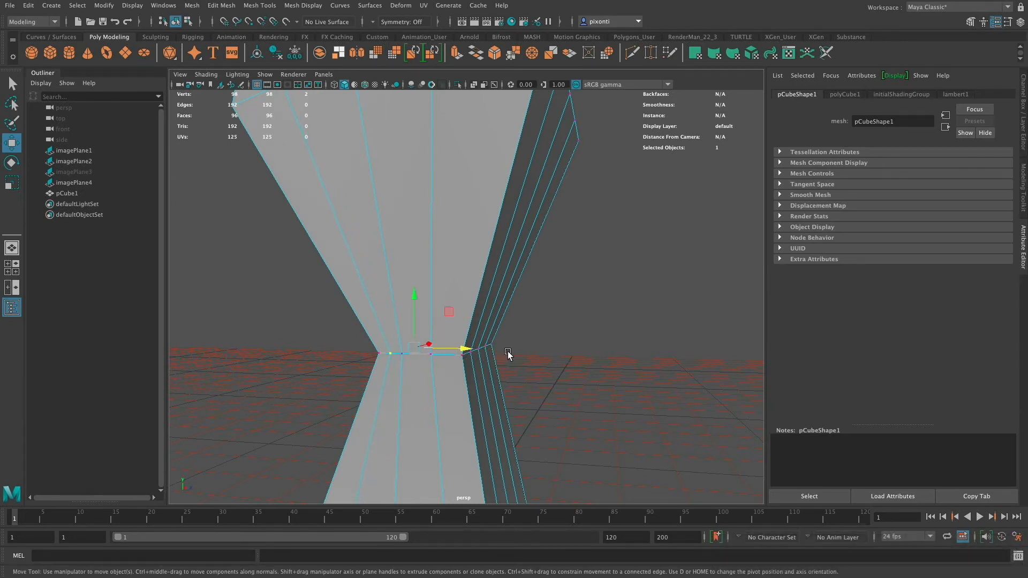
pyautogui.keyDown('alt'); pyautogui.moveTo(507, 351); pyautogui.dragTo(529, 383); pyautogui.keyUp('alt')
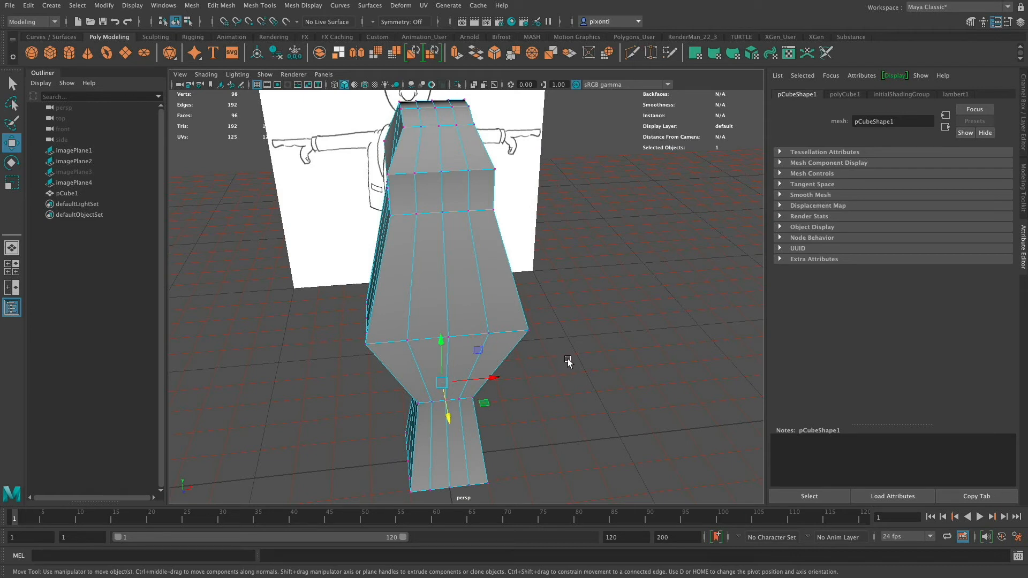
# Step: Open the tool settings of the Move tool
pyautogui.click(12, 84)
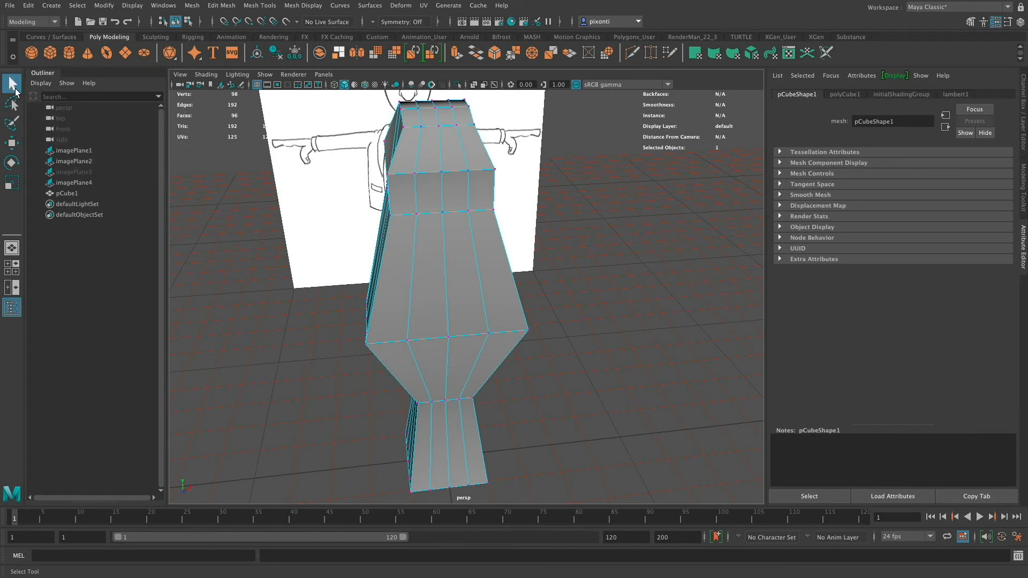
pyautogui.click(14, 106)
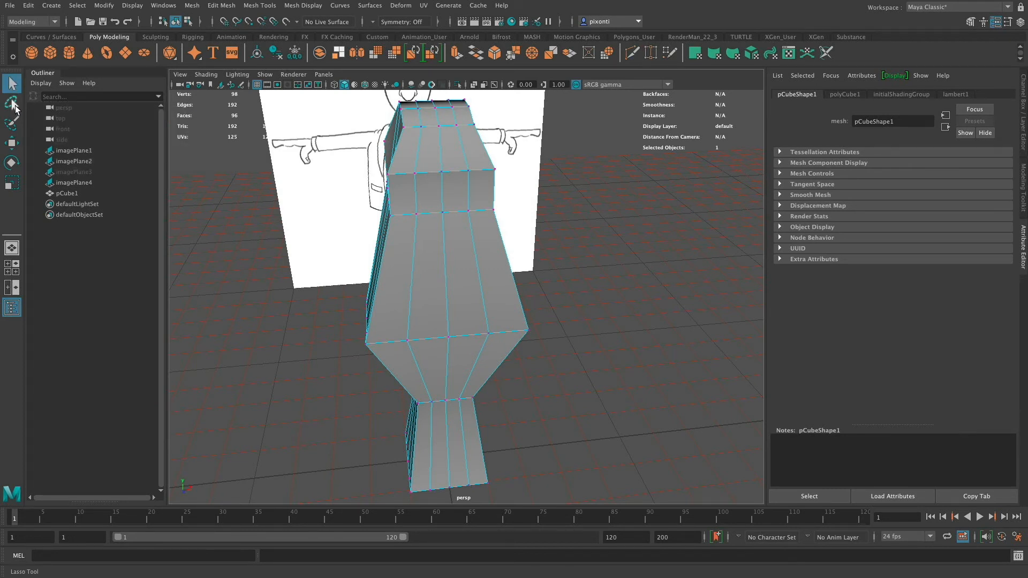
pyautogui.click(16, 147)
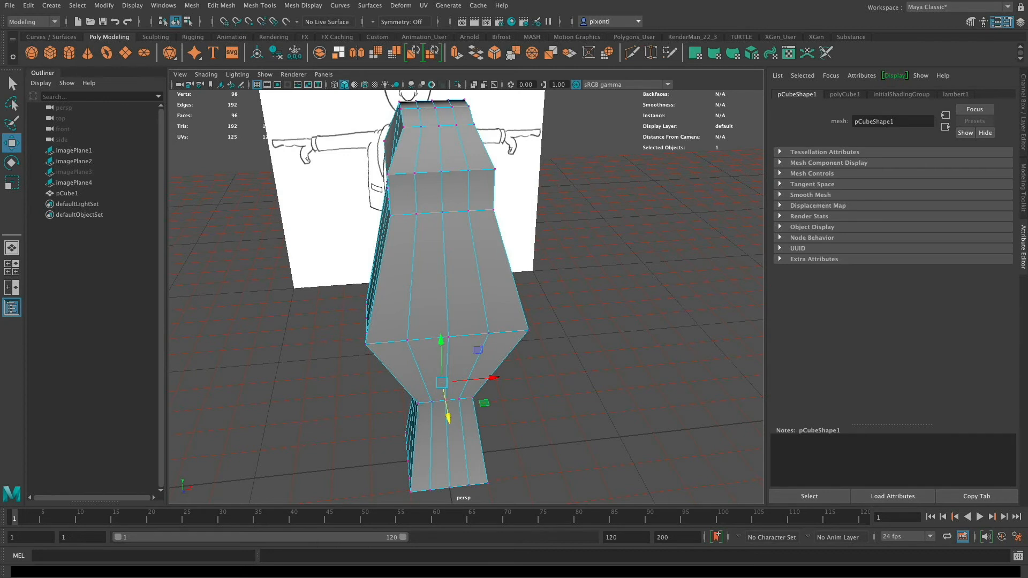
pyautogui.doubleClick(11, 143)
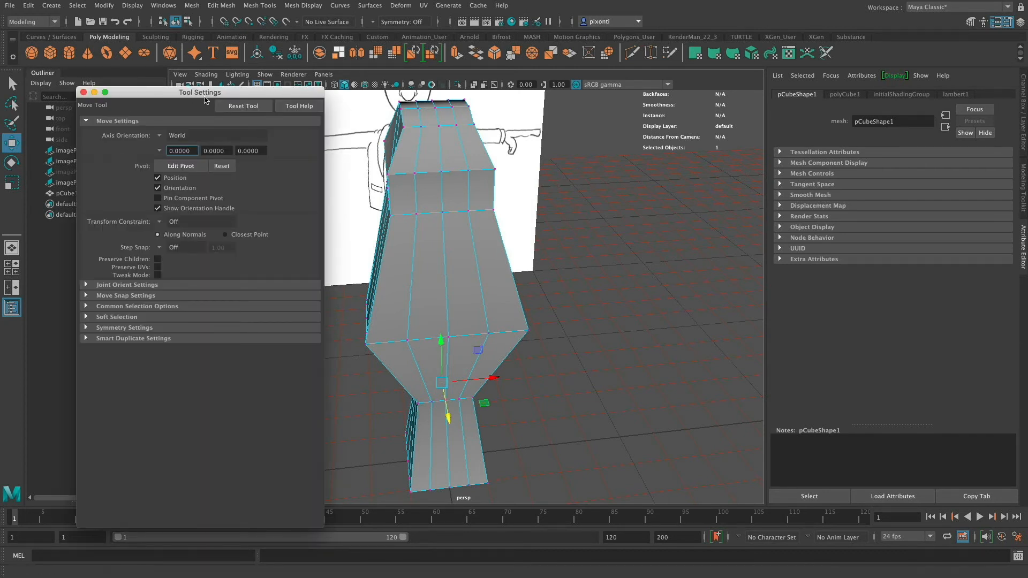
# Step: Set the Move tool's symmetry to Object X and close its tool settings
pyautogui.click(164, 328)
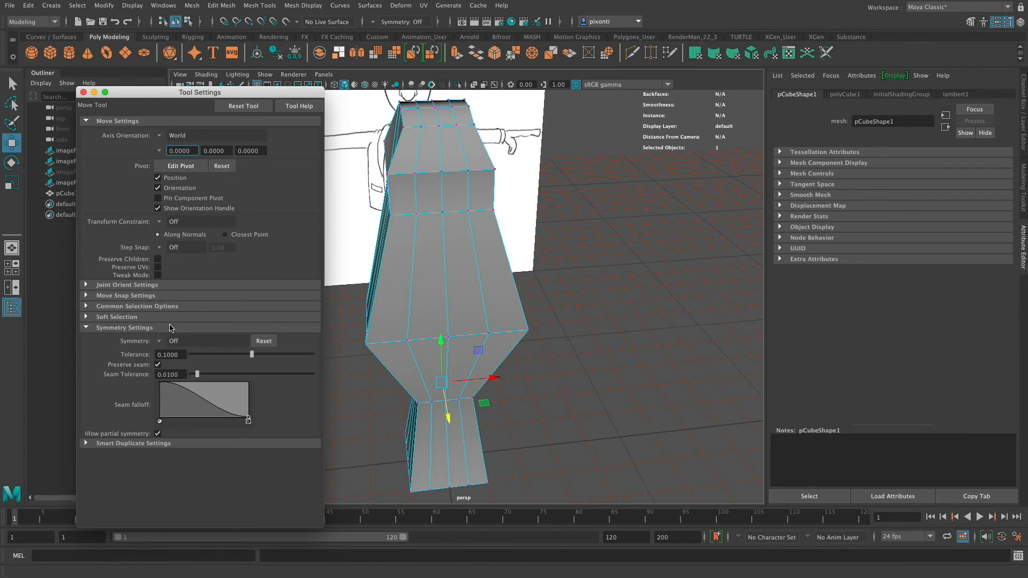
pyautogui.click(159, 342)
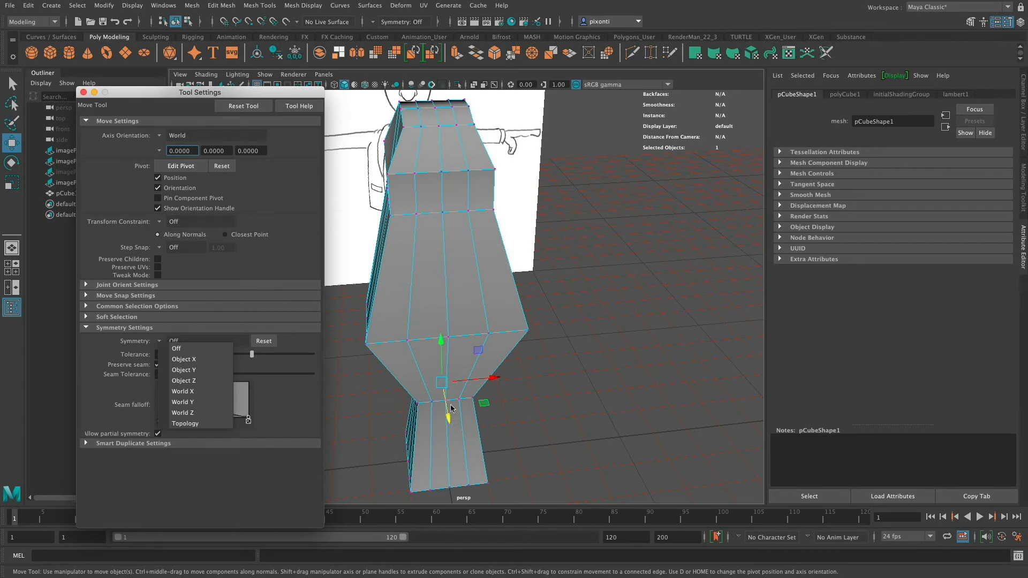
pyautogui.moveTo(287, 96); pyautogui.dragTo(730, 109)
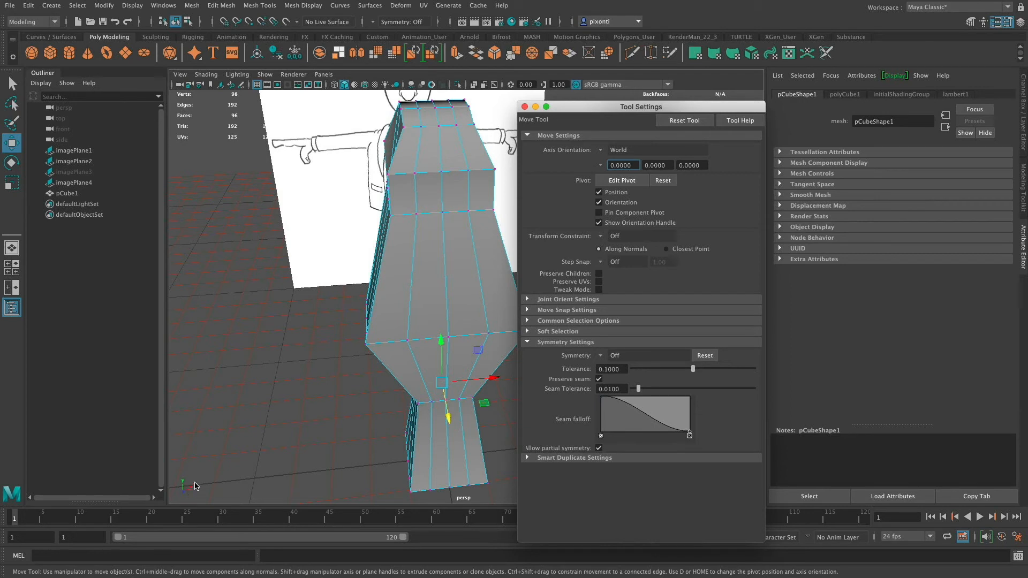
pyautogui.click(600, 356)
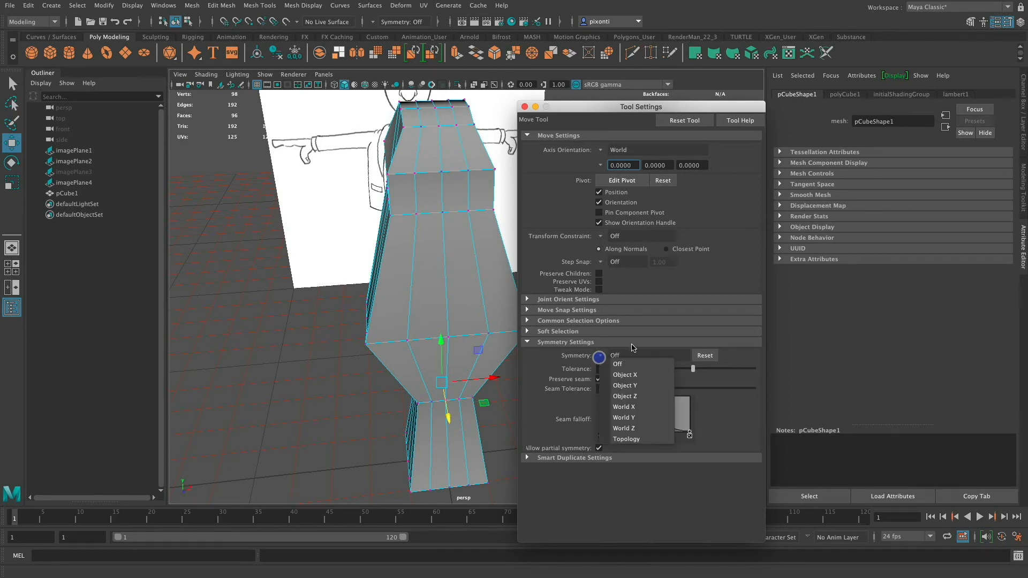
pyautogui.click(646, 374)
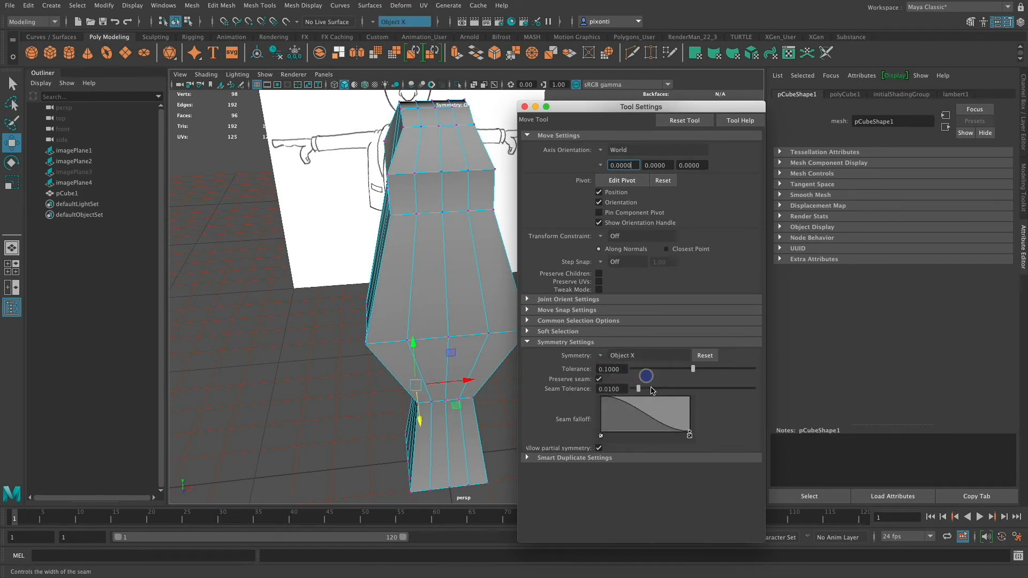
pyautogui.click(525, 107)
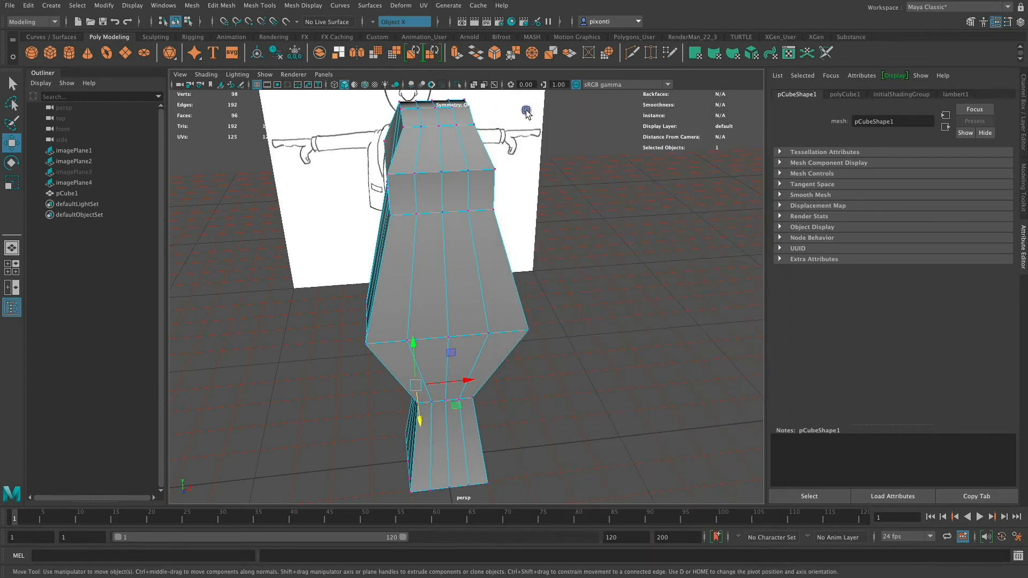
# Step: Move the front and back corner vertex pairs of the coat-hem row inward along X to start rounding the hem
pyautogui.click(368, 345)
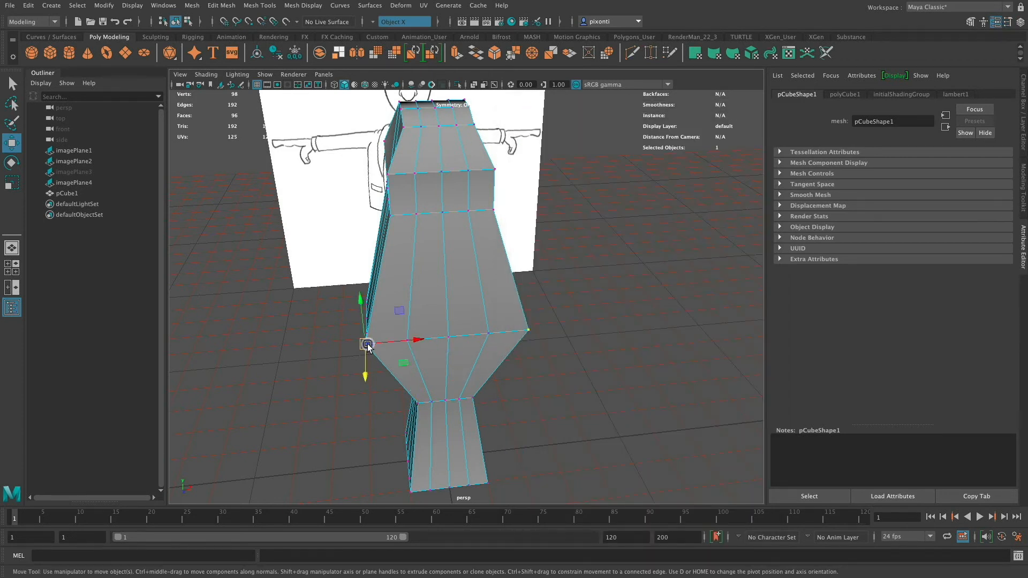
pyautogui.moveTo(415, 339); pyautogui.dragTo(440, 338)
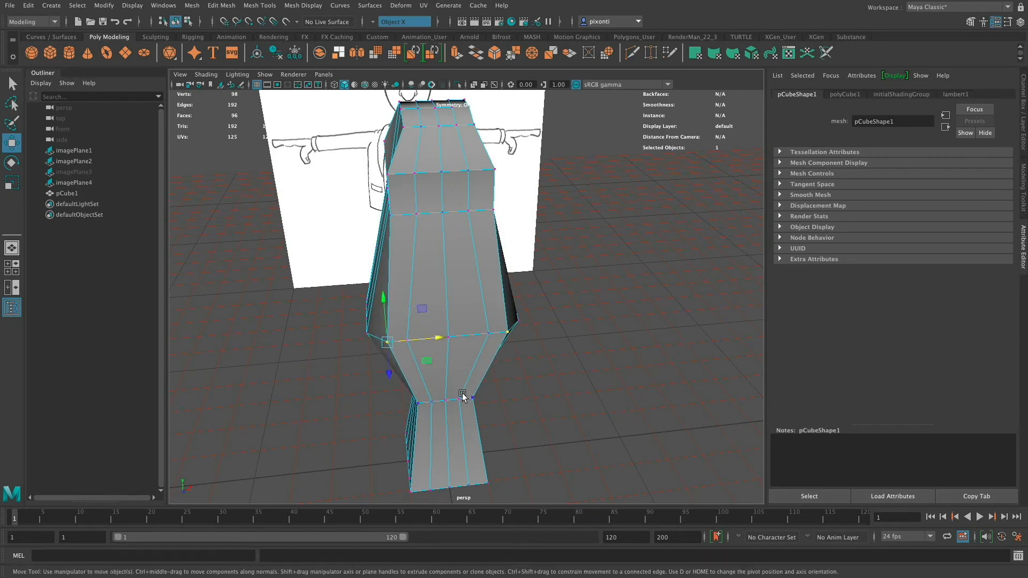
pyautogui.keyDown('alt'); pyautogui.moveTo(465, 396); pyautogui.dragTo(307, 397); pyautogui.keyUp('alt')
pyautogui.doubleClick(487, 323)
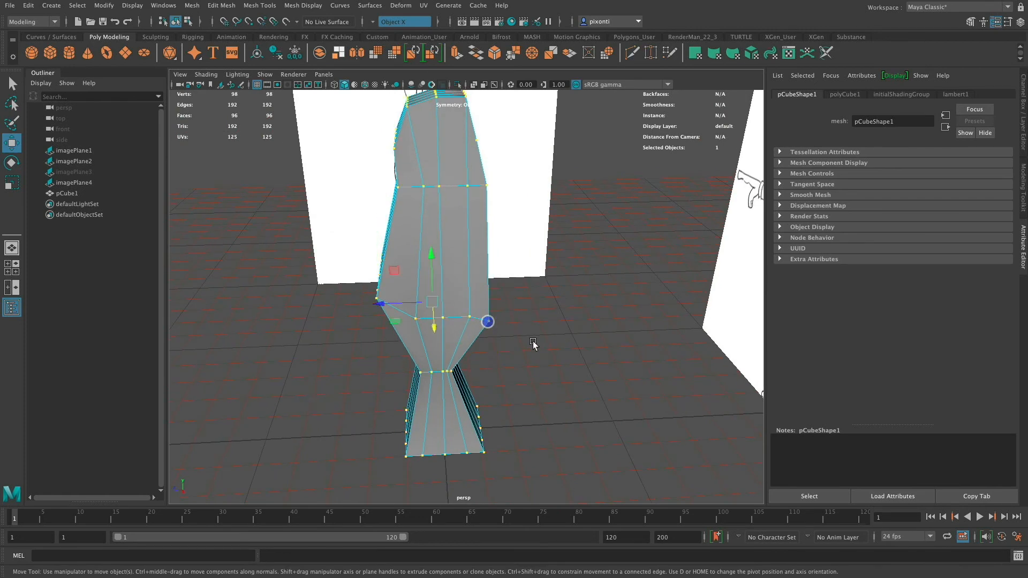
pyautogui.keyDown('alt'); pyautogui.moveTo(530, 342); pyautogui.dragTo(419, 333); pyautogui.keyUp('alt')
pyautogui.click(435, 328)
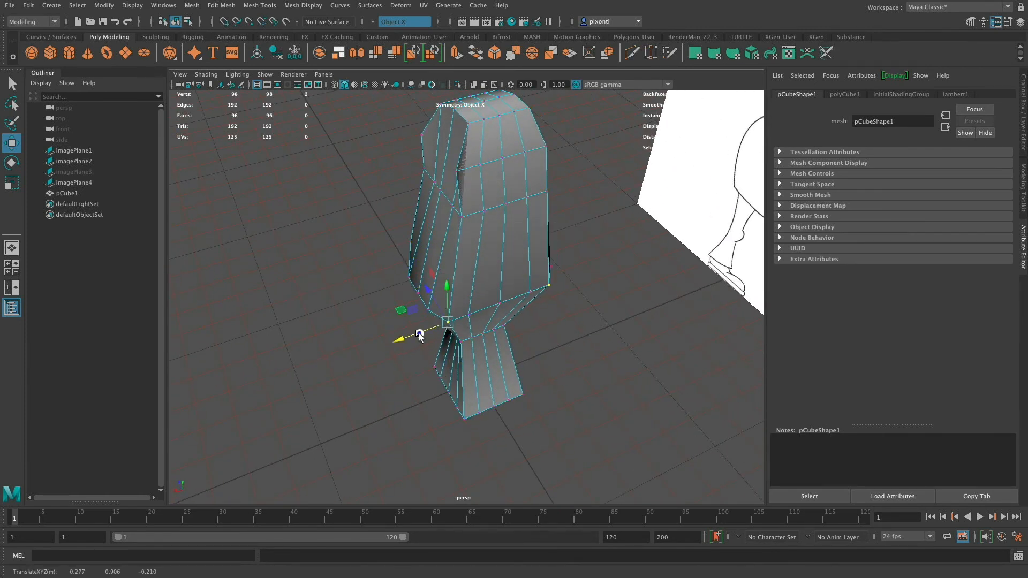
pyautogui.click(500, 304)
pyautogui.click(477, 339)
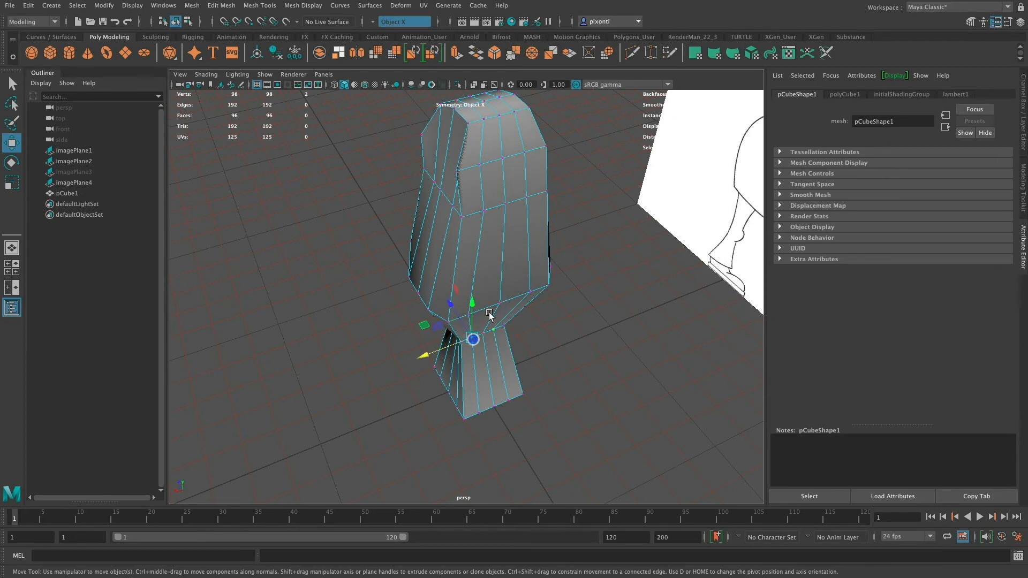
pyautogui.click(417, 294)
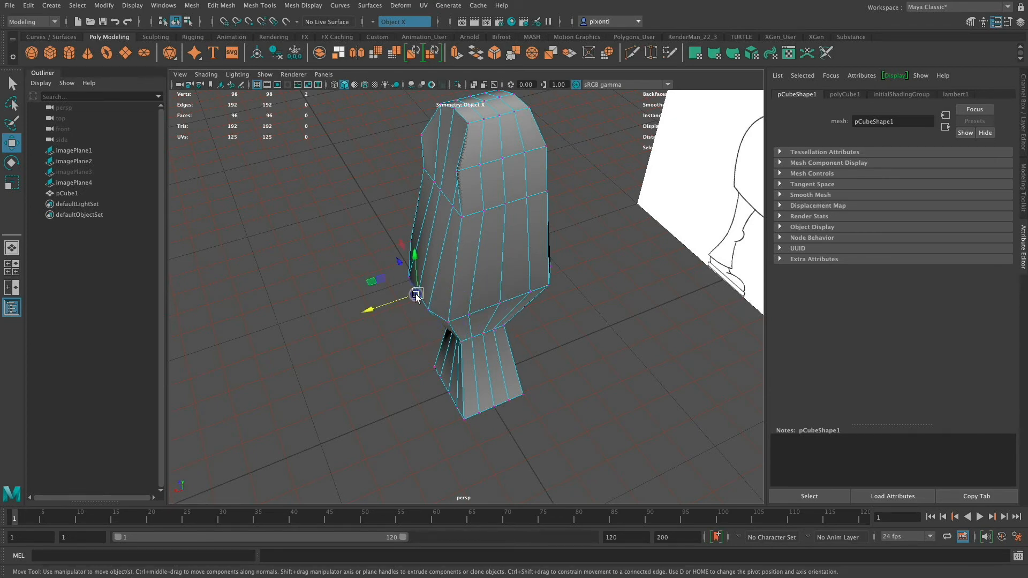
pyautogui.keyDown('alt'); pyautogui.moveTo(527, 330); pyautogui.dragTo(532, 328); pyautogui.keyUp('alt')
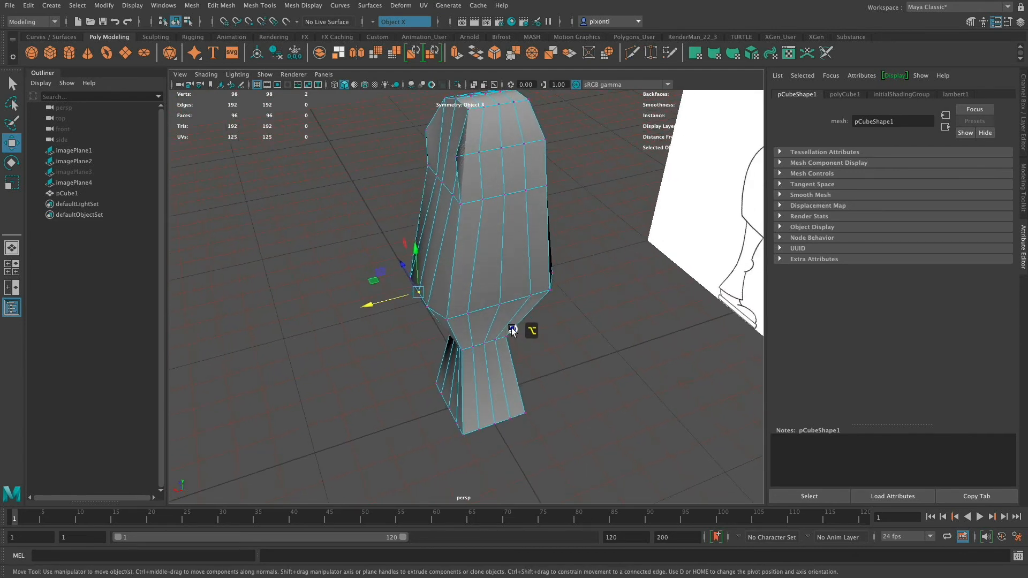
# Step: Select the horizontal edge loop around the middle of the torso, and then a vertex pair on the back of the coat hem
pyautogui.rightClick(500, 202)
pyautogui.click(506, 173)
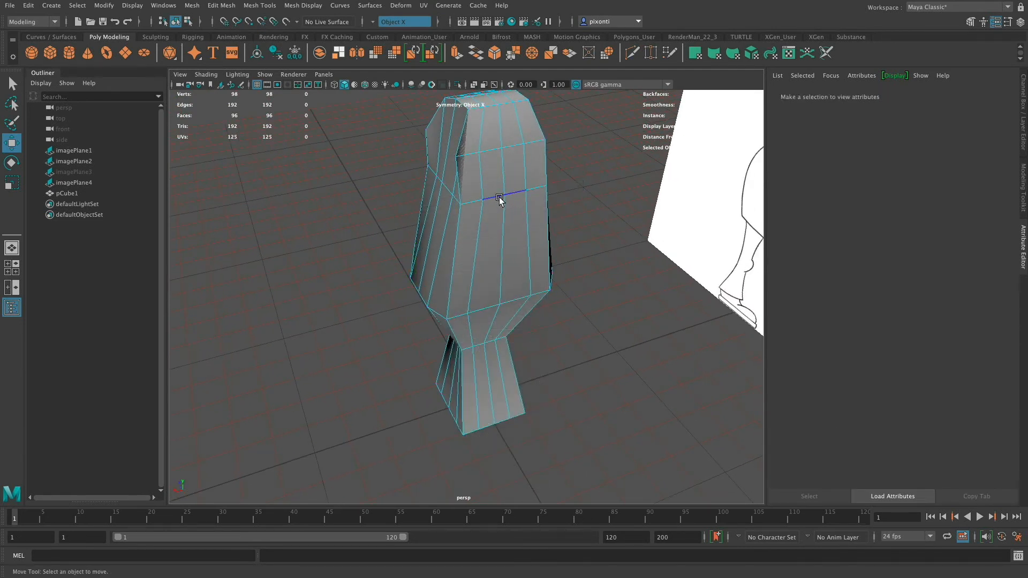
pyautogui.press('q')
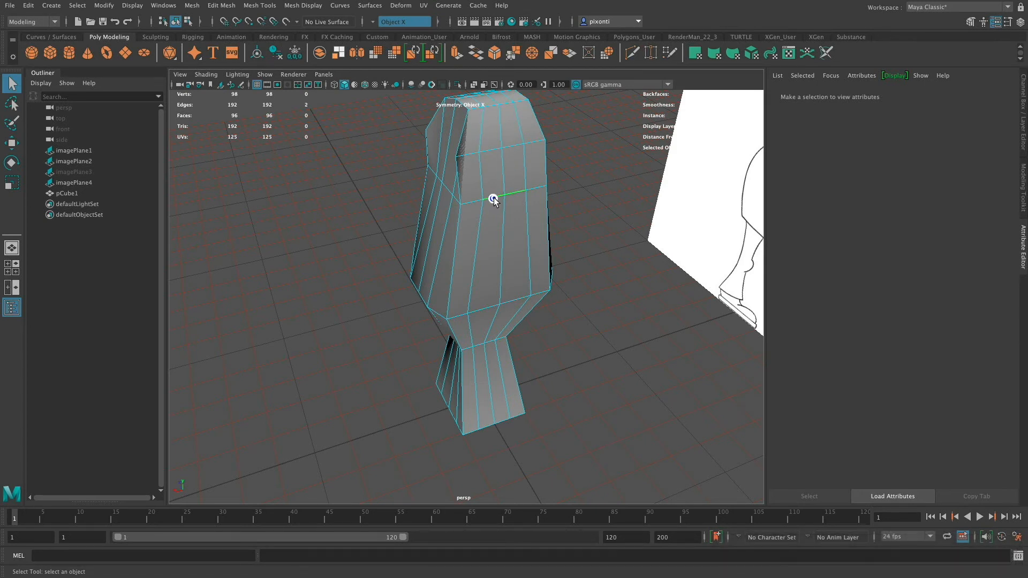
pyautogui.doubleClick(494, 198)
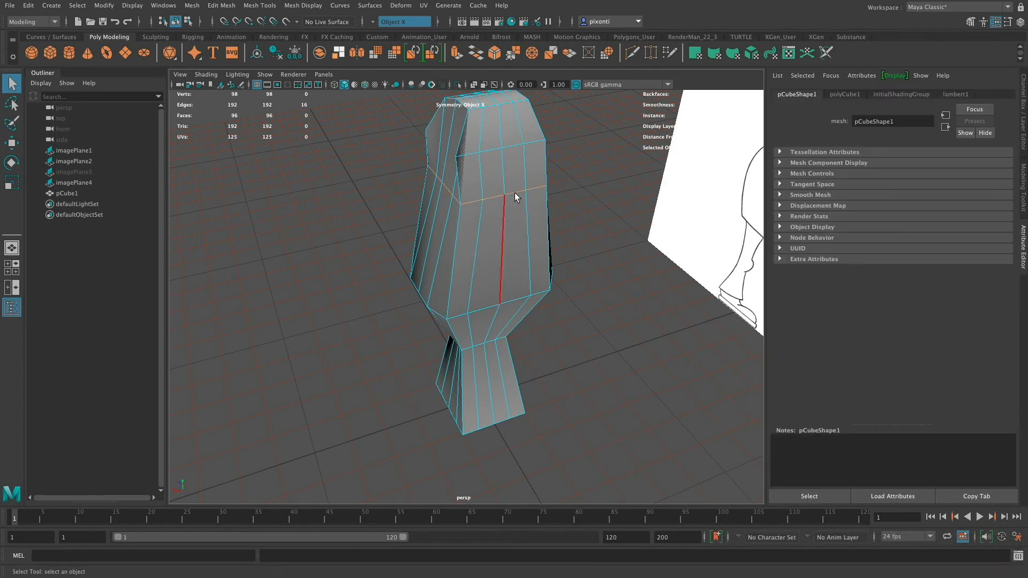
pyautogui.rightClick(483, 196)
pyautogui.moveTo(487, 197)
pyautogui.mouseDown(button='right')
pyautogui.moveTo(474, 199)
pyautogui.moveTo(485, 197)
pyautogui.mouseUp(button='right')
pyautogui.keyDown('shift'); pyautogui.click(468, 314); pyautogui.keyUp('shift')
# Step: Select the edge loop around the coat hem, and then a vertical edge loop running down the side of the body
pyautogui.rightClick(472, 268)
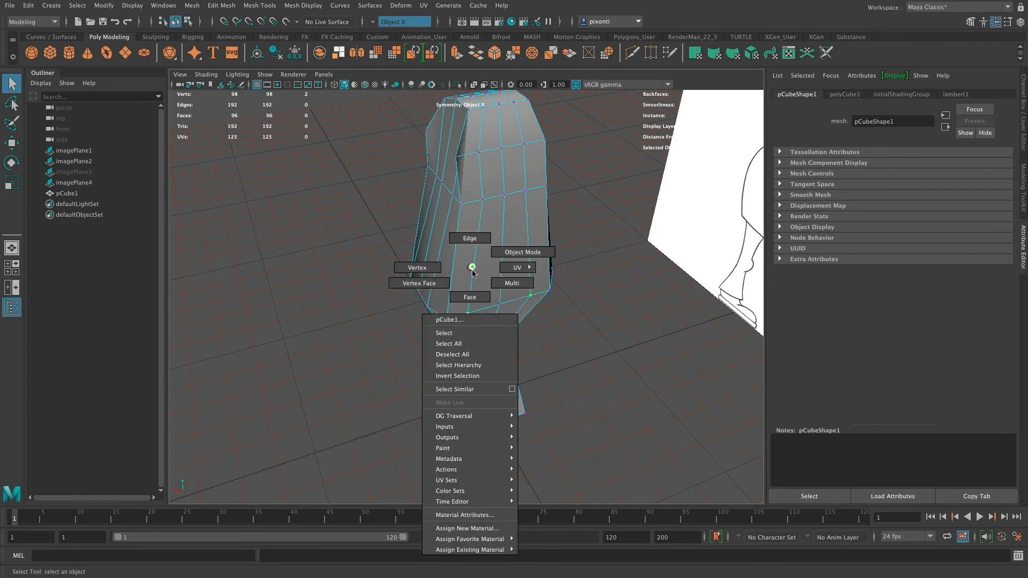
pyautogui.click(469, 239)
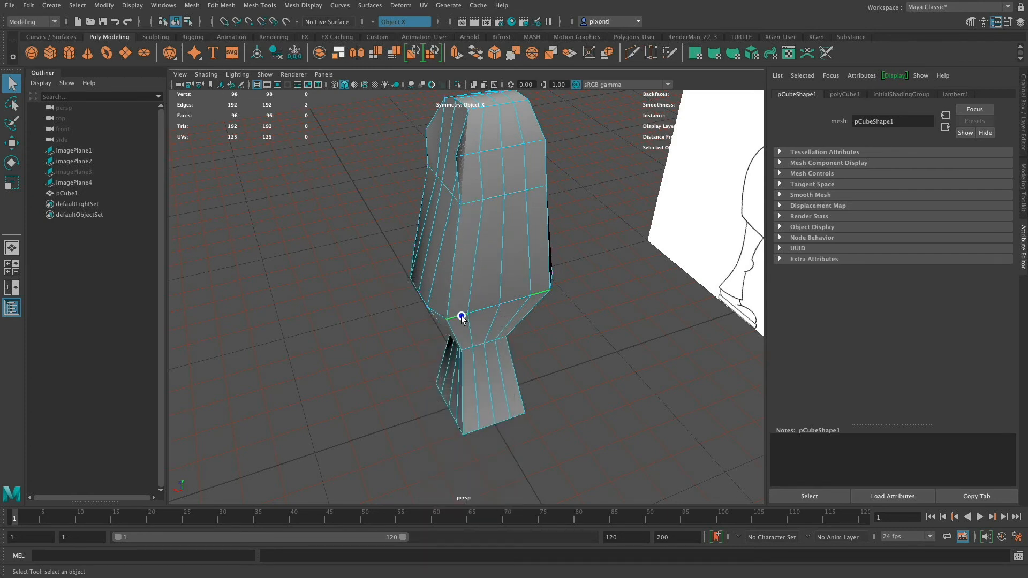
pyautogui.click(470, 300)
pyautogui.keyDown('alt'); pyautogui.moveTo(454, 287); pyautogui.dragTo(419, 300); pyautogui.keyUp('alt')
pyautogui.click(395, 304)
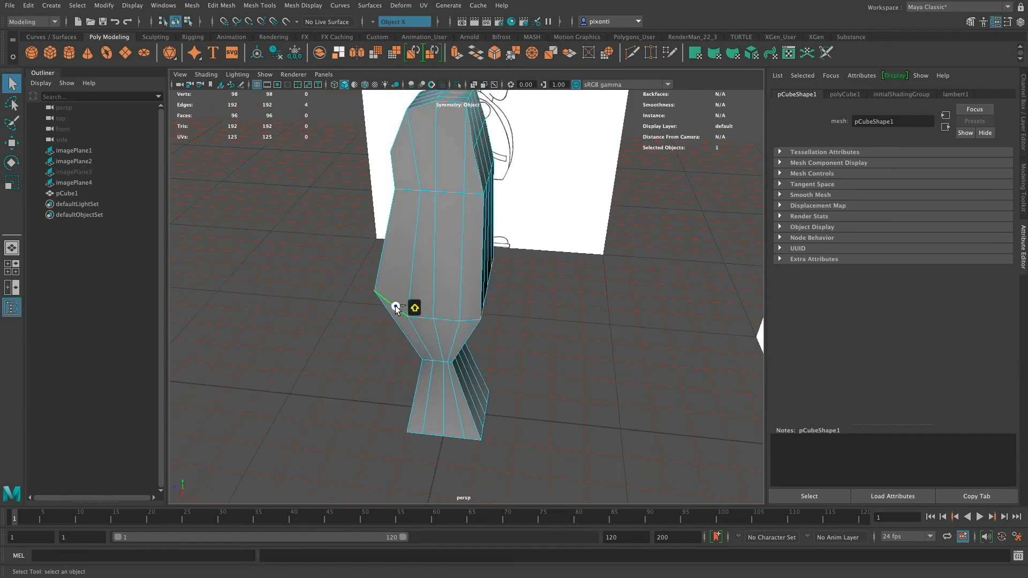
pyautogui.doubleClick(396, 306)
pyautogui.keyDown('alt'); pyautogui.moveTo(395, 306); pyautogui.dragTo(458, 328); pyautogui.keyUp('alt')
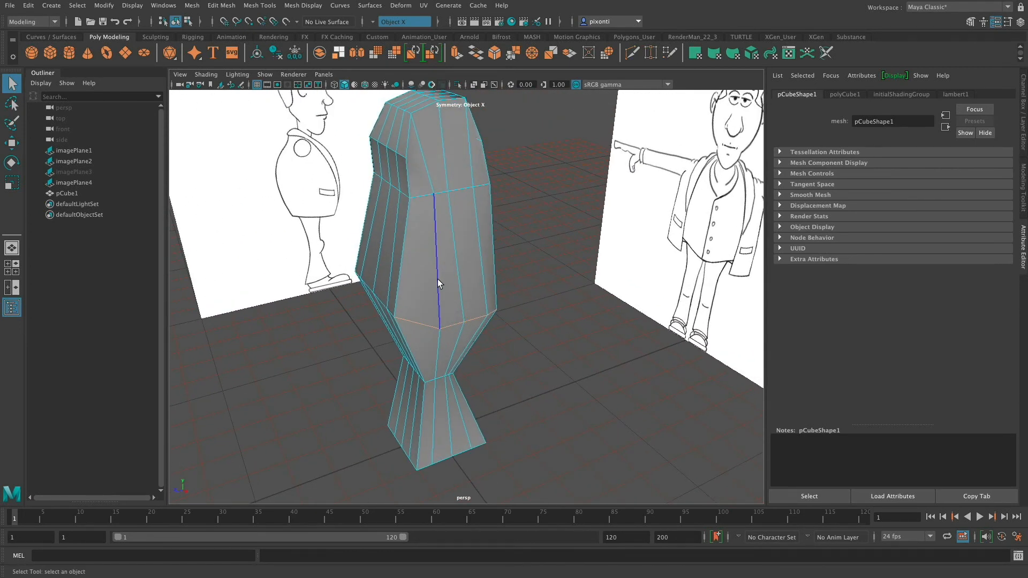
pyautogui.doubleClick(438, 281)
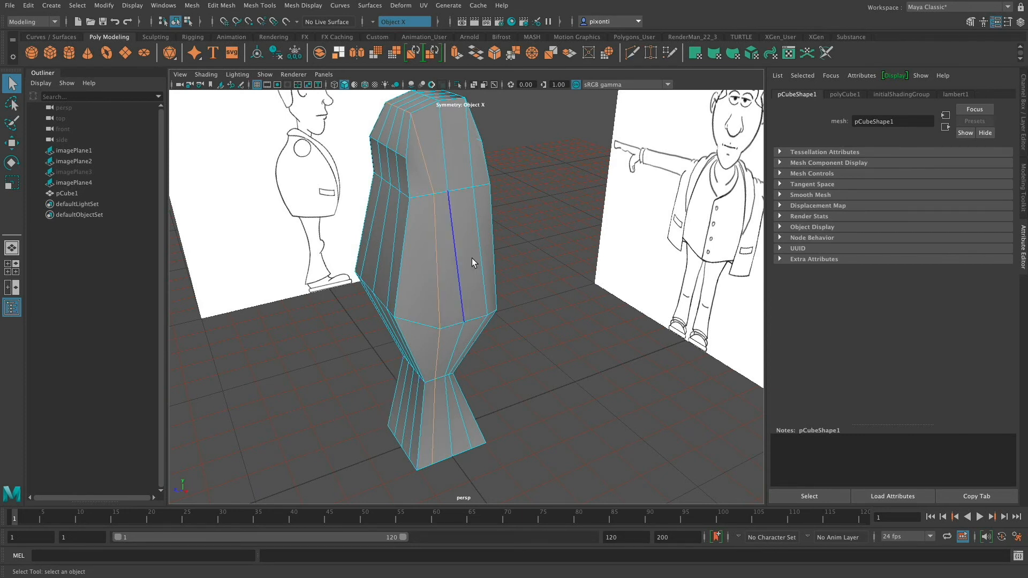
# Step: Move the middle side vertex pair of the coat hem outward and the back corner pair inward along X
pyautogui.moveTo(459, 330); pyautogui.dragTo(423, 287, button='right')
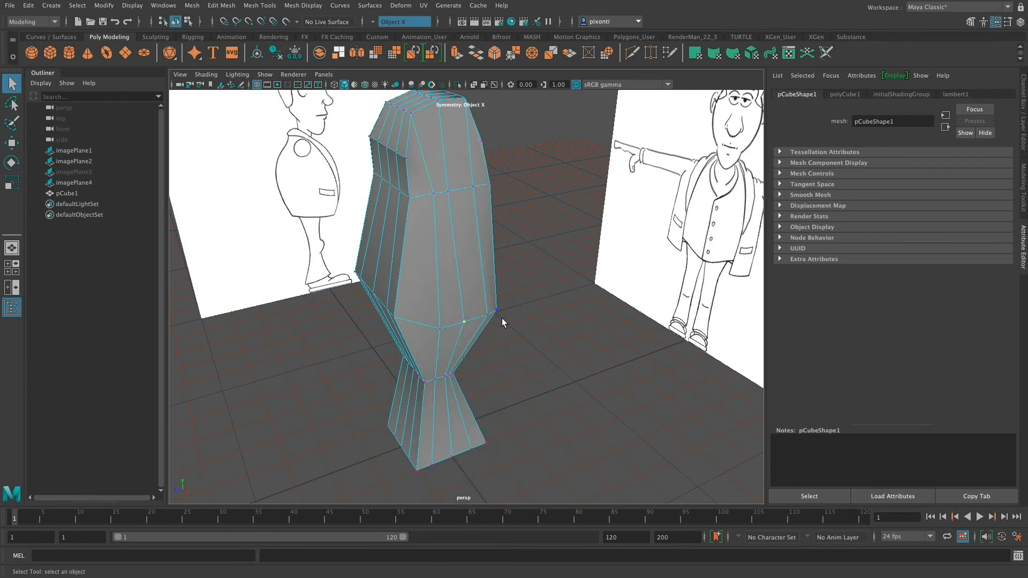
pyautogui.keyDown('alt'); pyautogui.moveTo(502, 325); pyautogui.dragTo(436, 293); pyautogui.keyUp('alt')
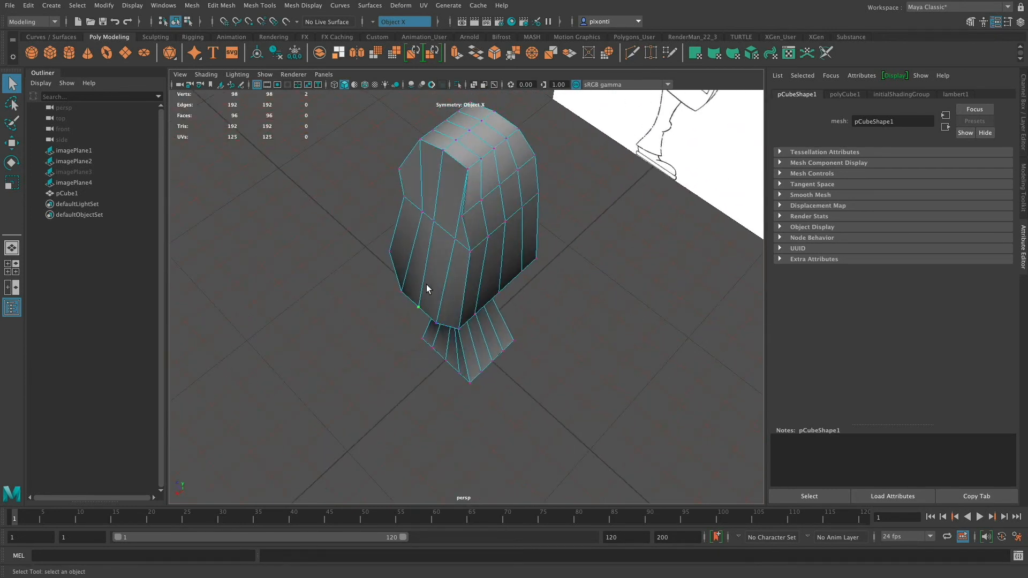
pyautogui.press('w')
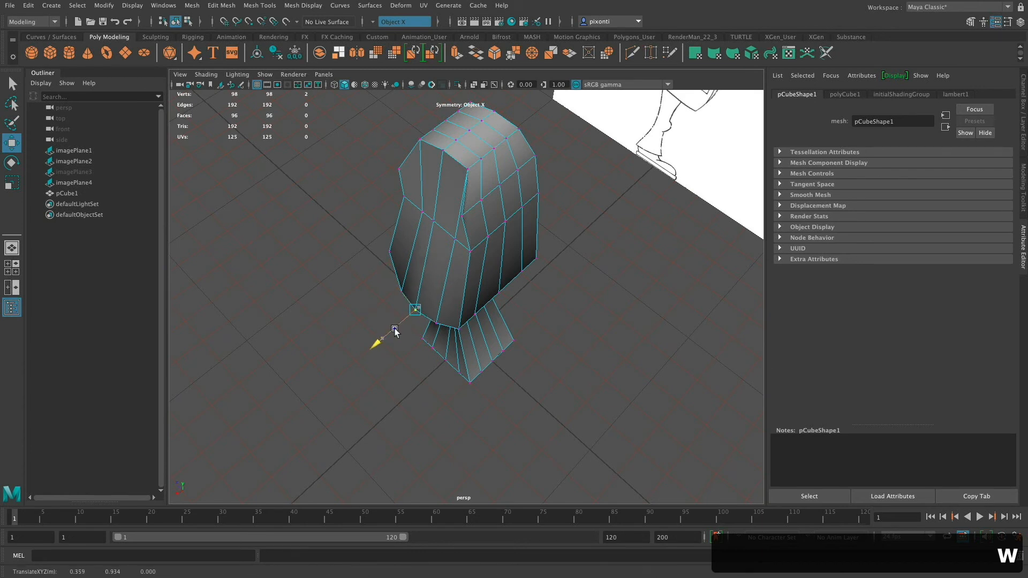
pyautogui.click(458, 329)
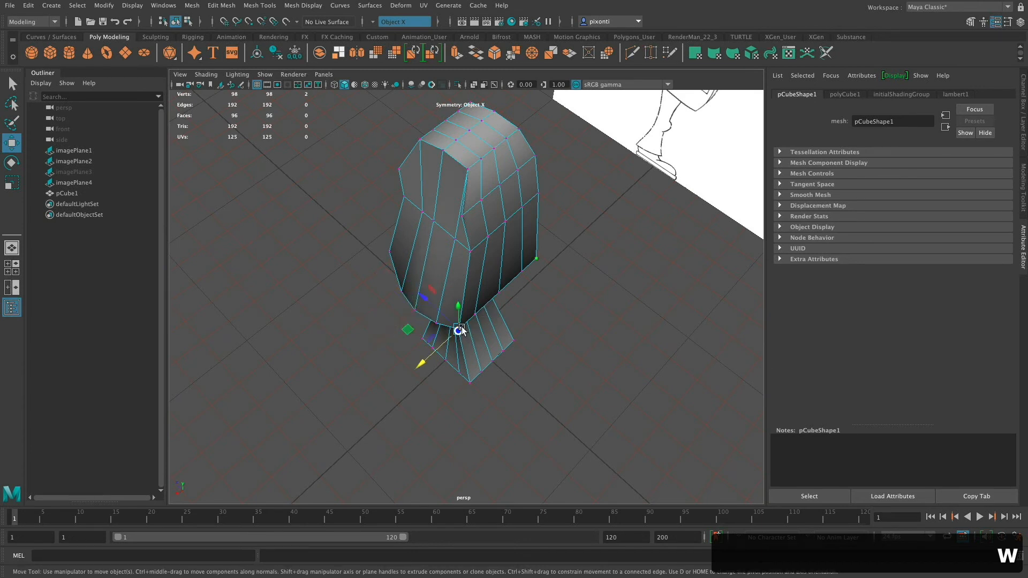
pyautogui.moveTo(436, 351); pyautogui.dragTo(441, 346)
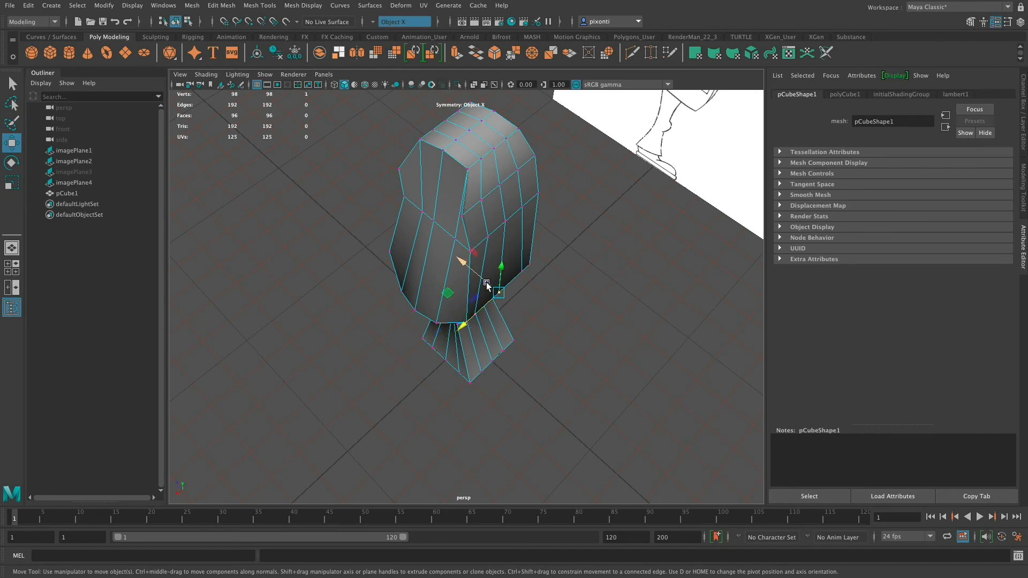
# Step: Round the back of the coat hem by adjusting its centre vertex and the neighbouring vertex pair along Z
pyautogui.click(501, 294)
pyautogui.click(482, 320)
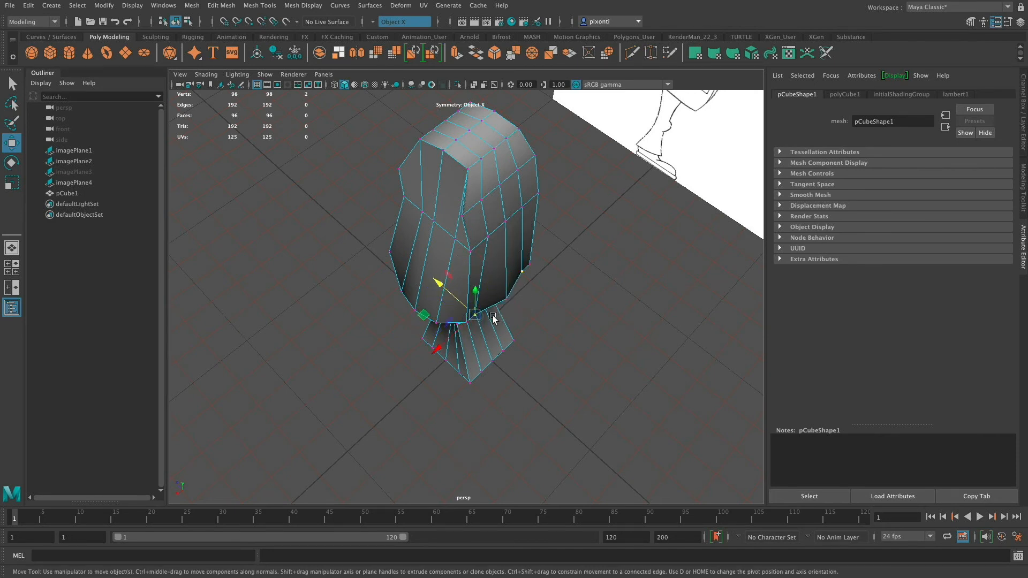
pyautogui.moveTo(463, 304); pyautogui.dragTo(459, 305)
pyautogui.keyDown('alt'); pyautogui.moveTo(514, 273); pyautogui.dragTo(551, 223); pyautogui.keyUp('alt')
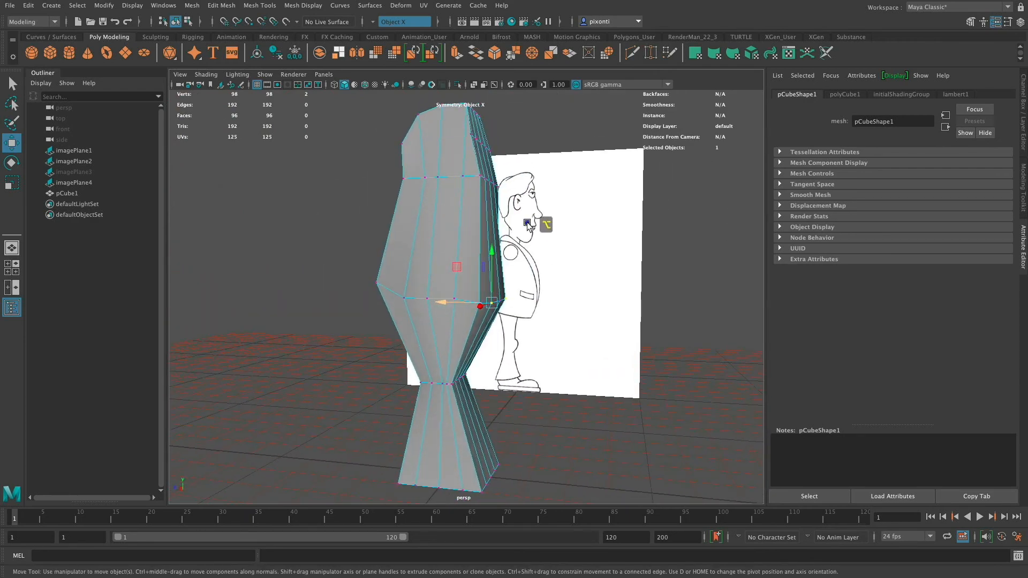
pyautogui.keyDown('alt'); pyautogui.moveTo(523, 271); pyautogui.dragTo(463, 346); pyautogui.keyUp('alt')
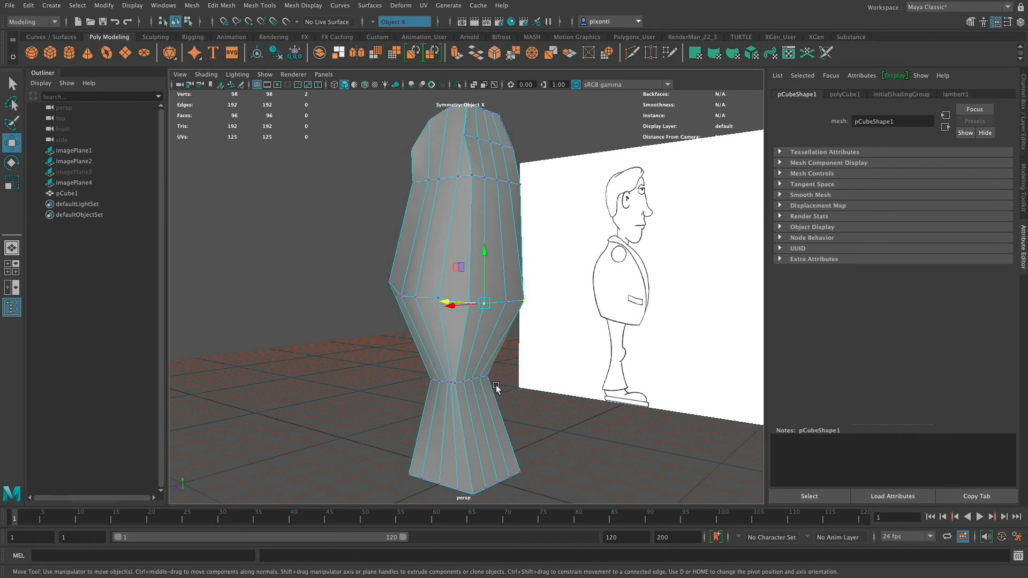
# Step: Cut a new horizontal edge loop with Multi-Cut around the lower body, between the coat hem and the narrow loop below it
pyautogui.press('space')
pyautogui.keyDown('alt'); pyautogui.moveTo(487, 395); pyautogui.dragTo(532, 384, button='middle'); pyautogui.keyUp('alt')
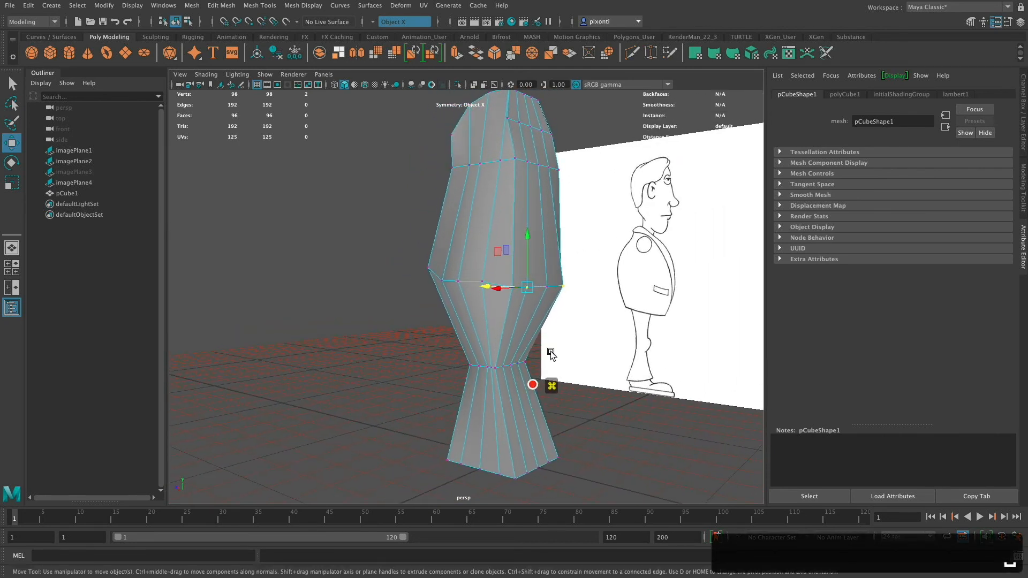
pyautogui.click(1024, 196)
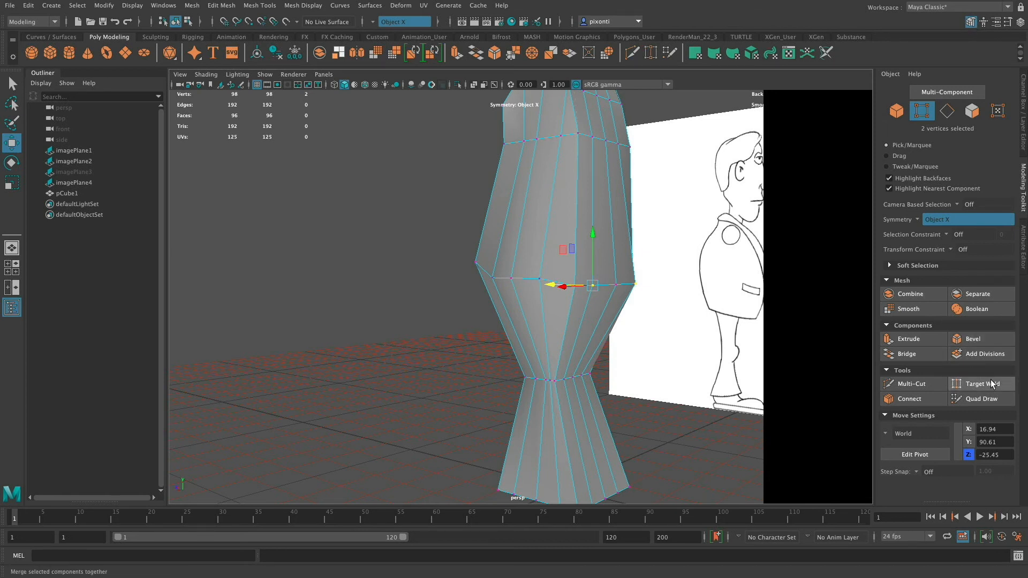
pyautogui.click(932, 389)
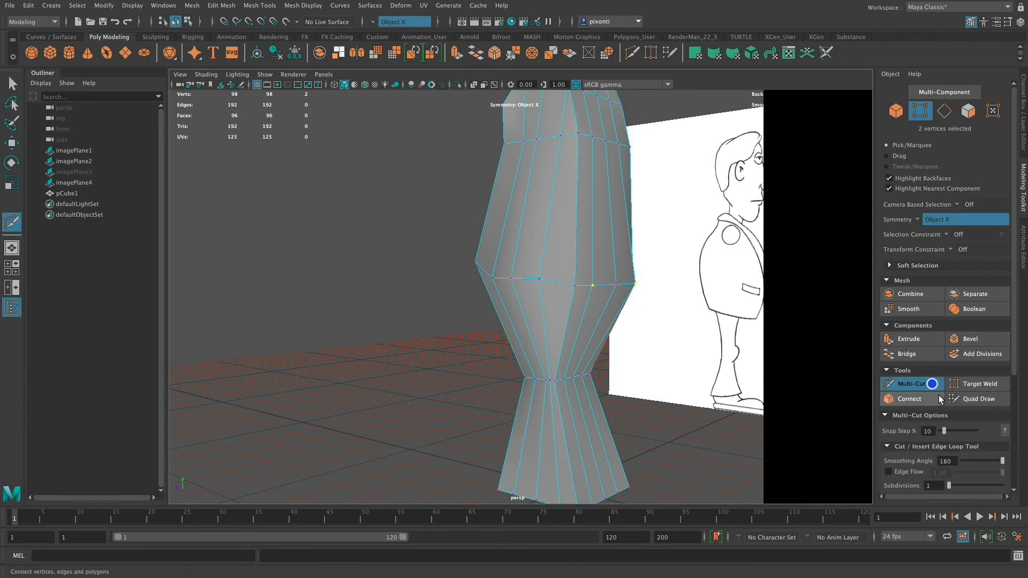
pyautogui.click(566, 332)
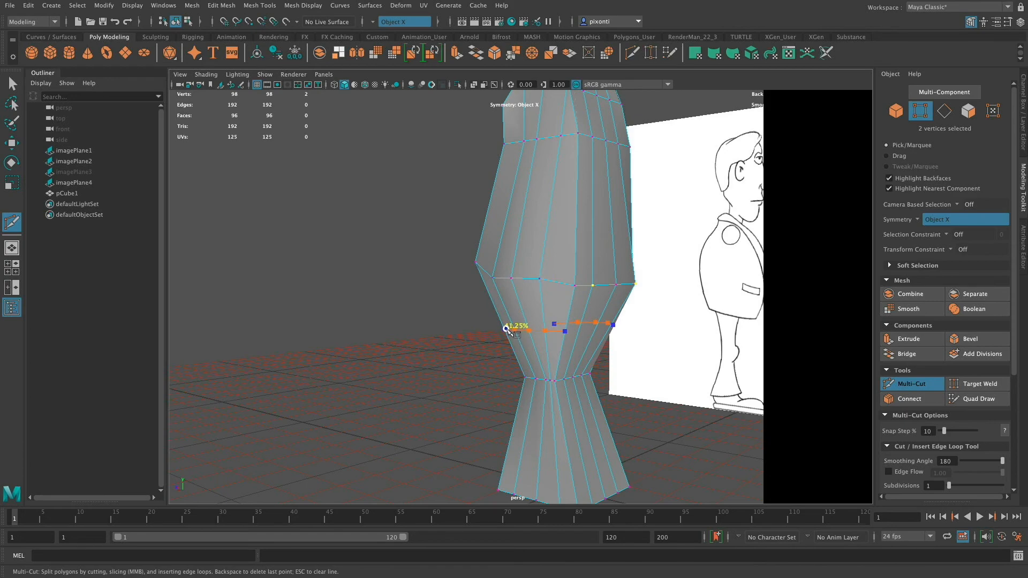
pyautogui.click(506, 328)
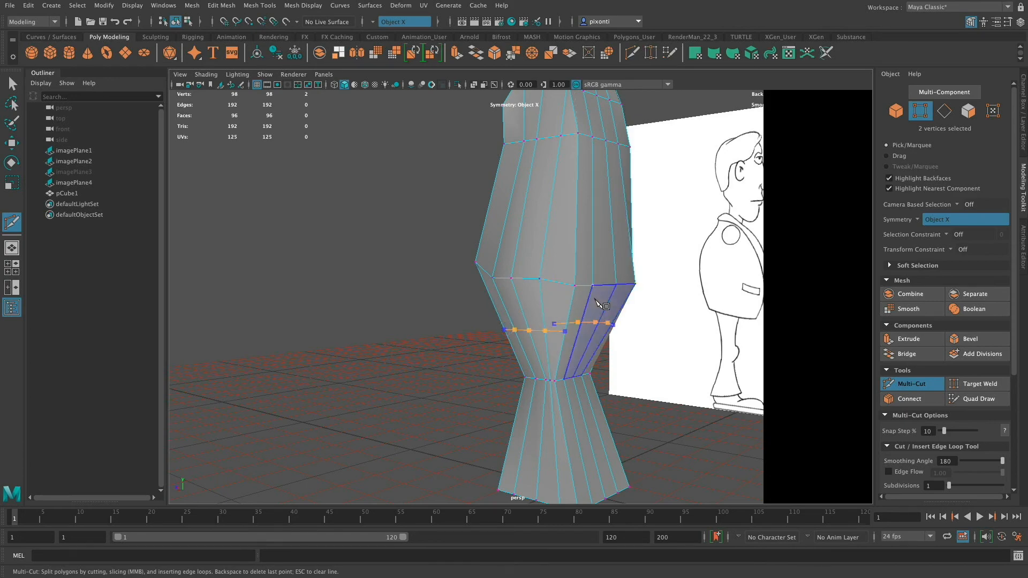
pyautogui.keyDown('alt'); pyautogui.moveTo(598, 305); pyautogui.dragTo(488, 347); pyautogui.keyUp('alt')
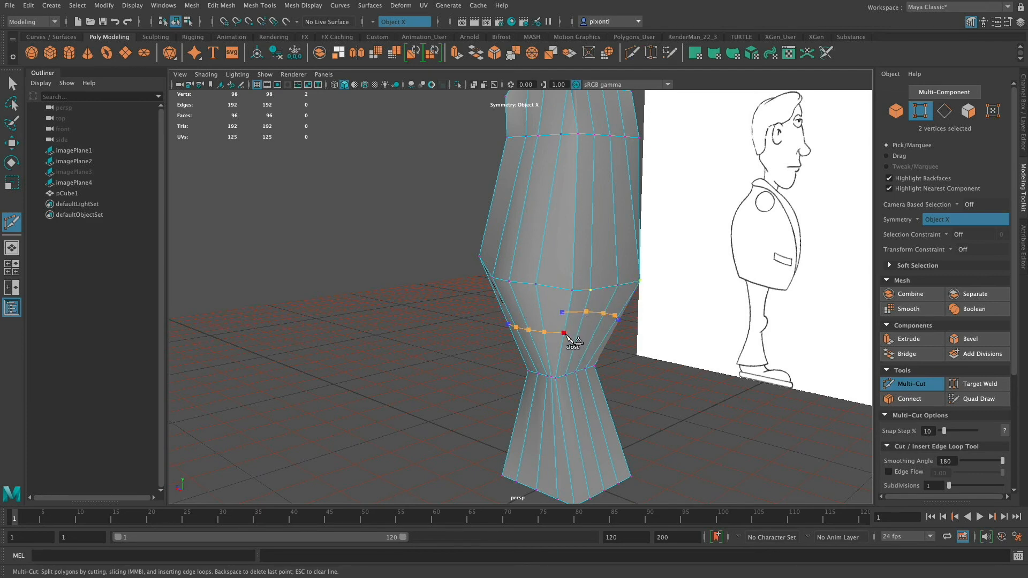
pyautogui.click(566, 334)
pyautogui.press('super+z')
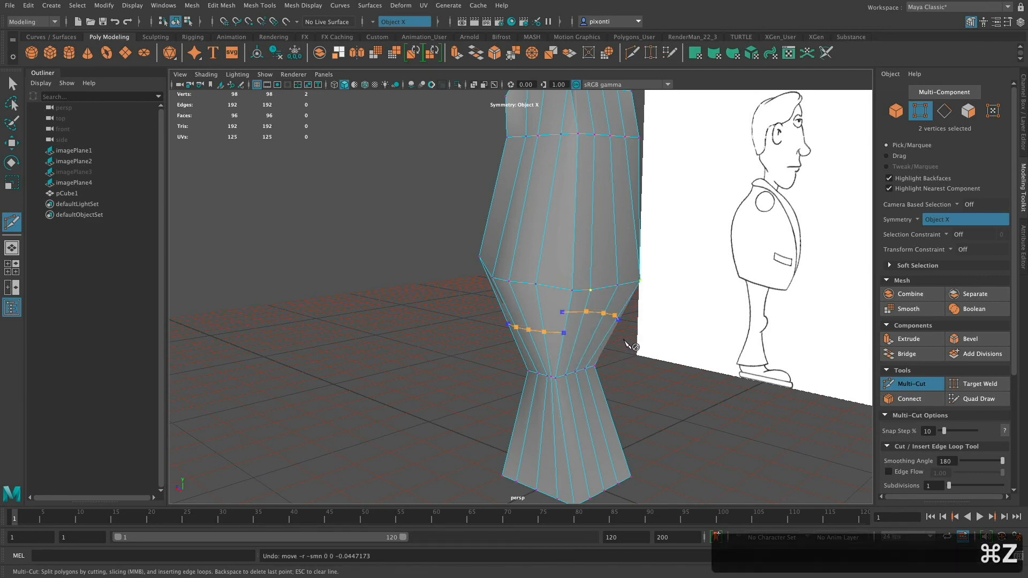
pyautogui.keyDown('alt'); pyautogui.moveTo(551, 327); pyautogui.dragTo(681, 339); pyautogui.keyUp('alt')
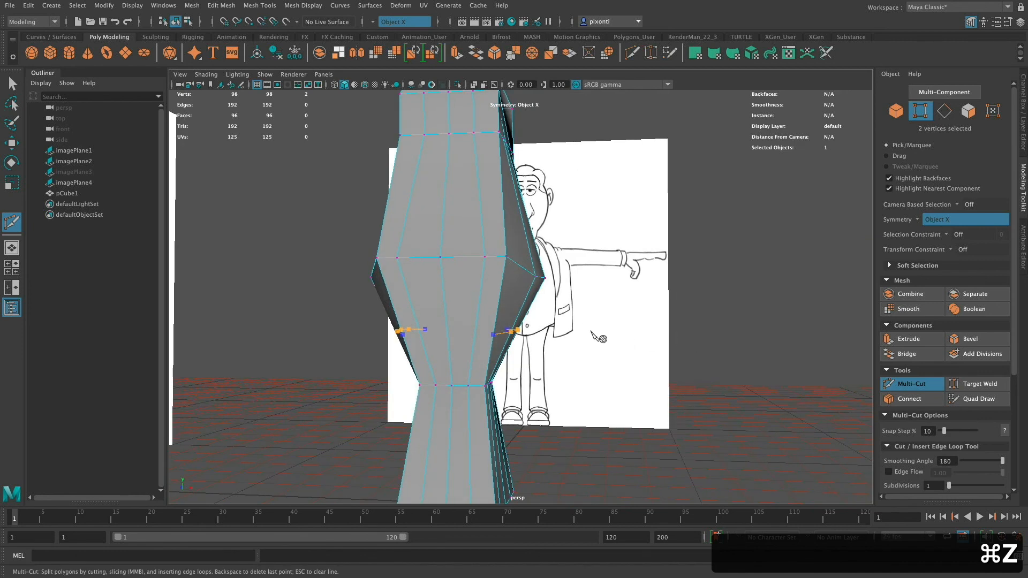
pyautogui.press('Return')
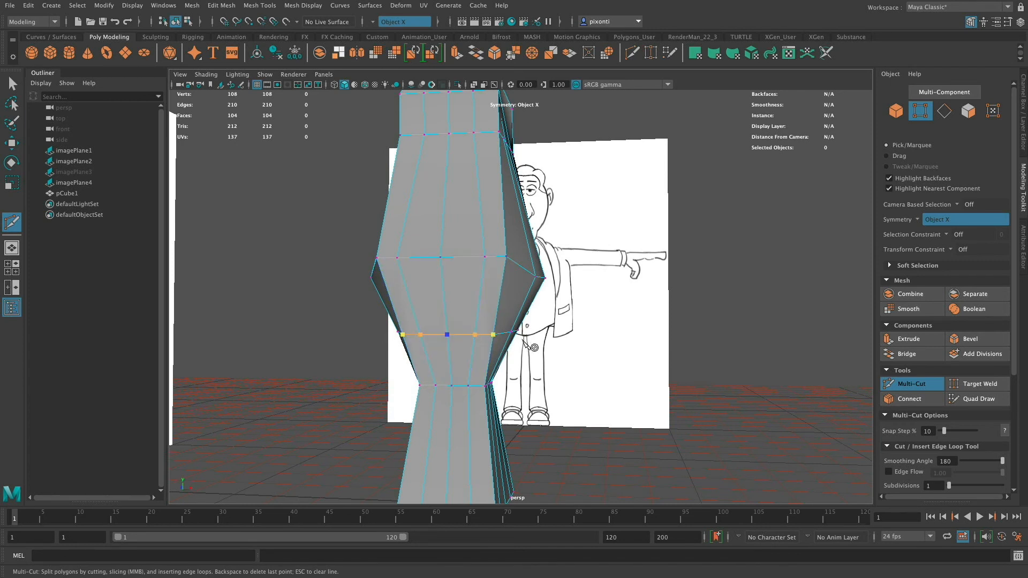
pyautogui.press('Return')
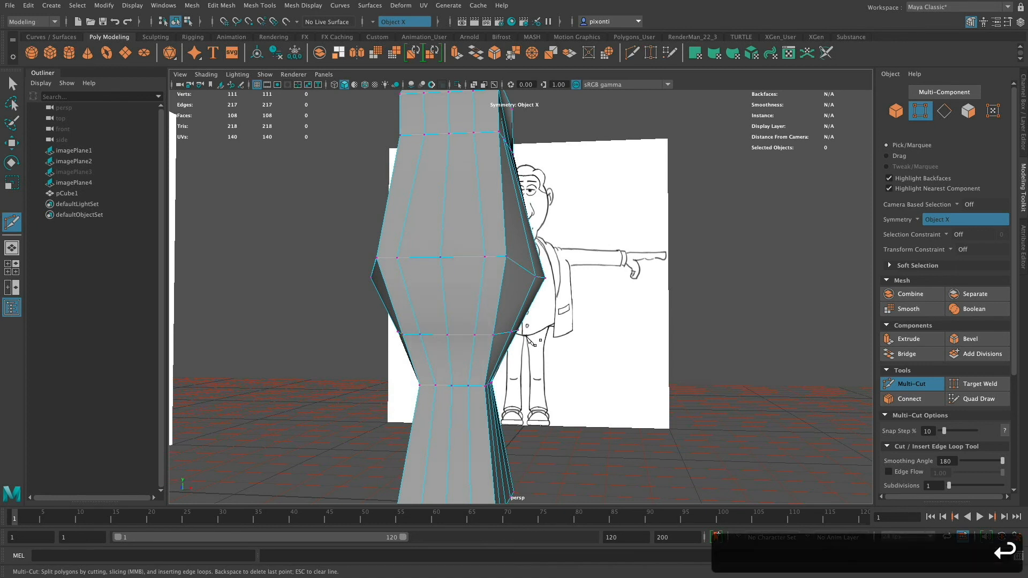
pyautogui.click(927, 339)
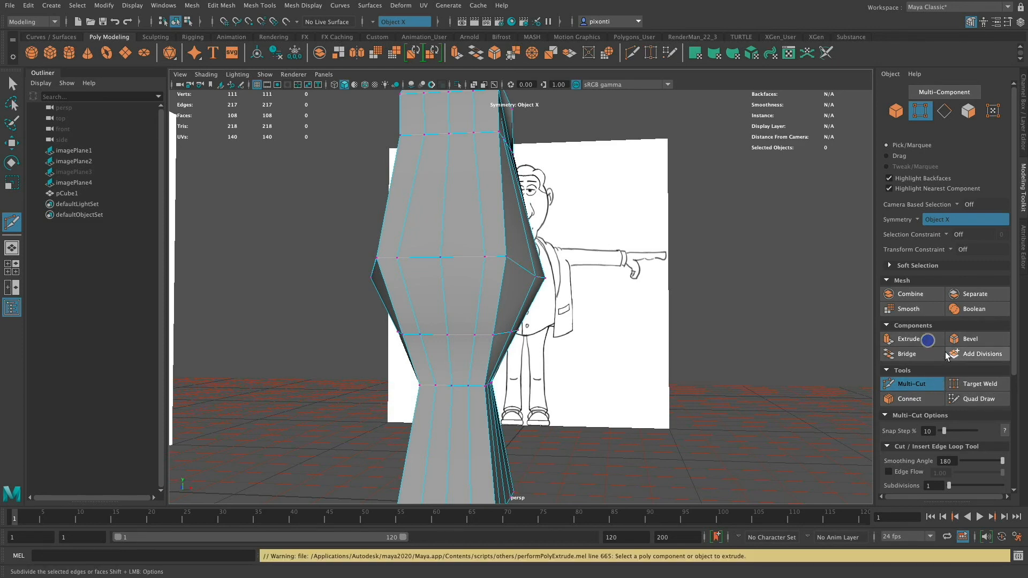
pyautogui.keyDown('alt'); pyautogui.moveTo(587, 280); pyautogui.dragTo(557, 305); pyautogui.keyUp('alt')
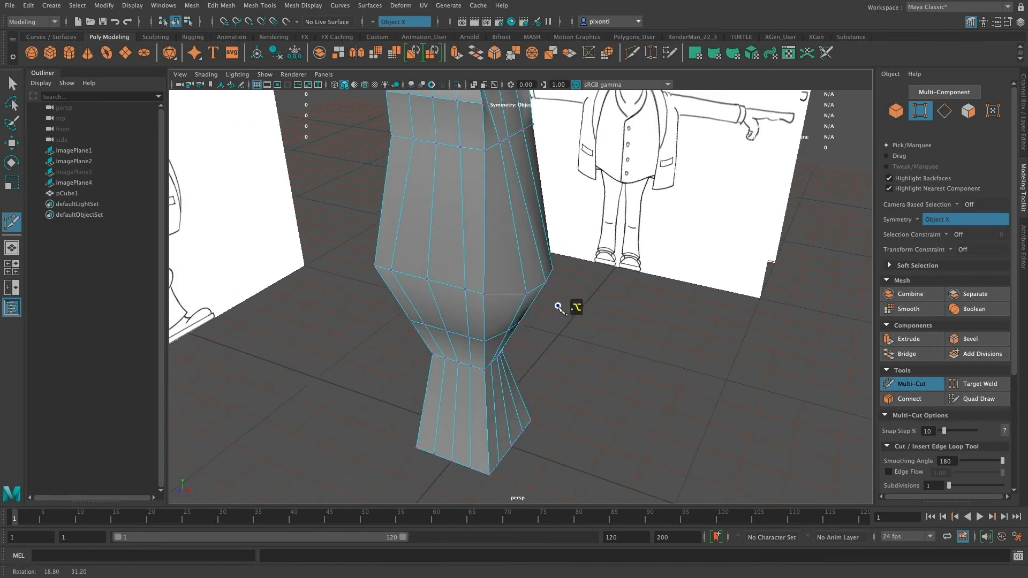
pyautogui.click(484, 292)
pyautogui.keyDown('alt'); pyautogui.moveTo(556, 318); pyautogui.dragTo(582, 314); pyautogui.keyUp('alt')
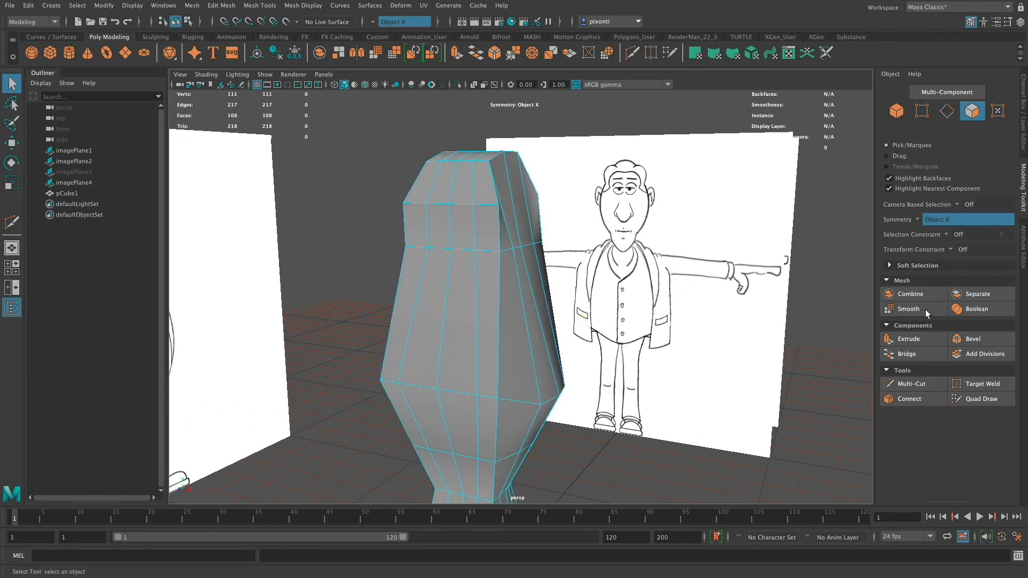
# Step: Cut a horizontal edge line with Multi-Cut across the torso, between the shoulder loop and the wide loop at the coat hem
pyautogui.click(888, 384)
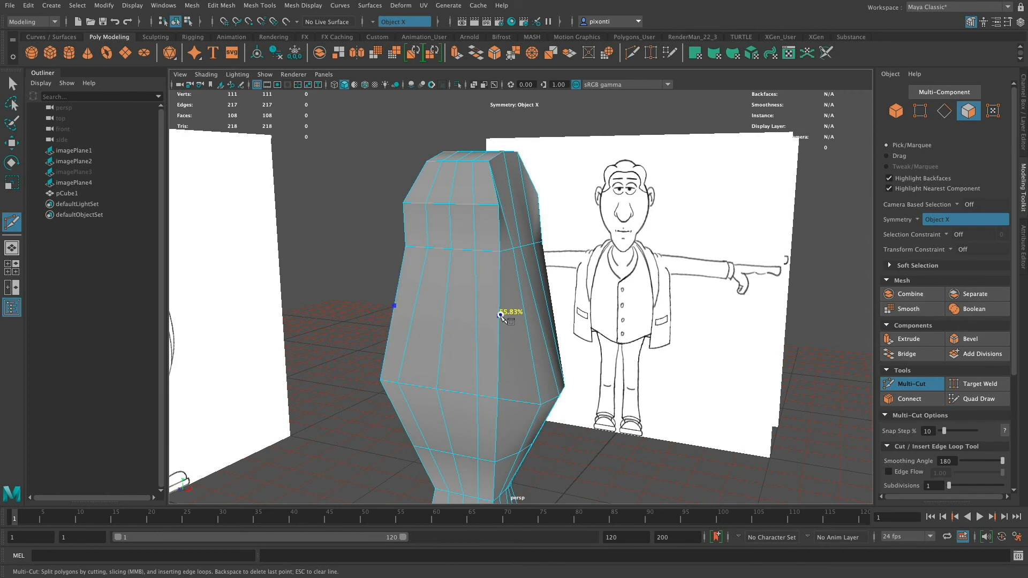
pyautogui.click(499, 315)
pyautogui.keyDown('alt'); pyautogui.moveTo(551, 332); pyautogui.dragTo(452, 340); pyautogui.keyUp('alt')
pyautogui.moveTo(523, 301); pyautogui.dragTo(523, 304)
pyautogui.press('Return')
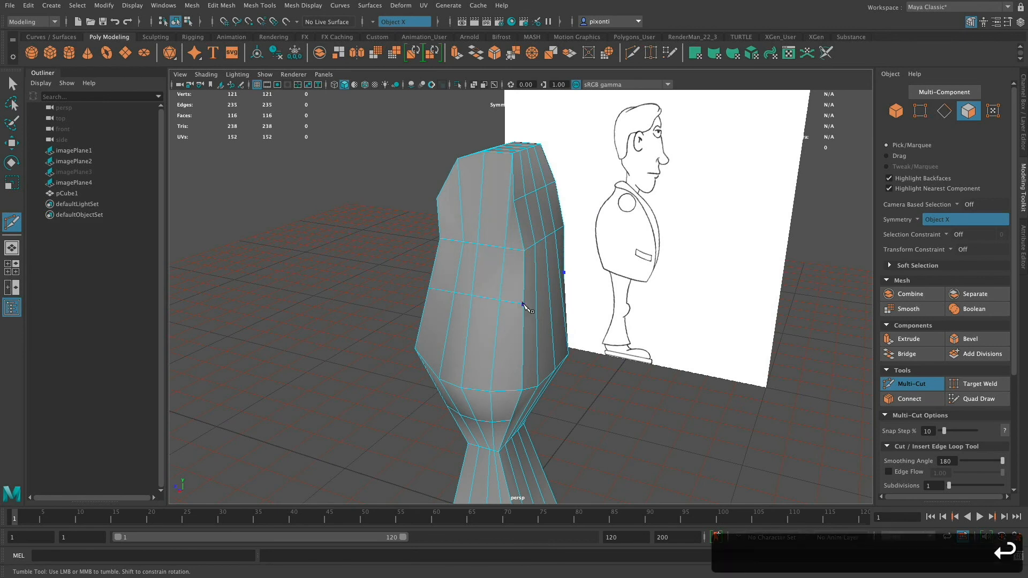
pyautogui.moveTo(482, 340)
pyautogui.keyDown('alt'); pyautogui.mouseDown()
pyautogui.moveTo(642, 327)
pyautogui.moveTo(608, 332)
pyautogui.moveTo(592, 322)
pyautogui.moveTo(549, 336)
pyautogui.mouseUp(); pyautogui.keyUp('alt')
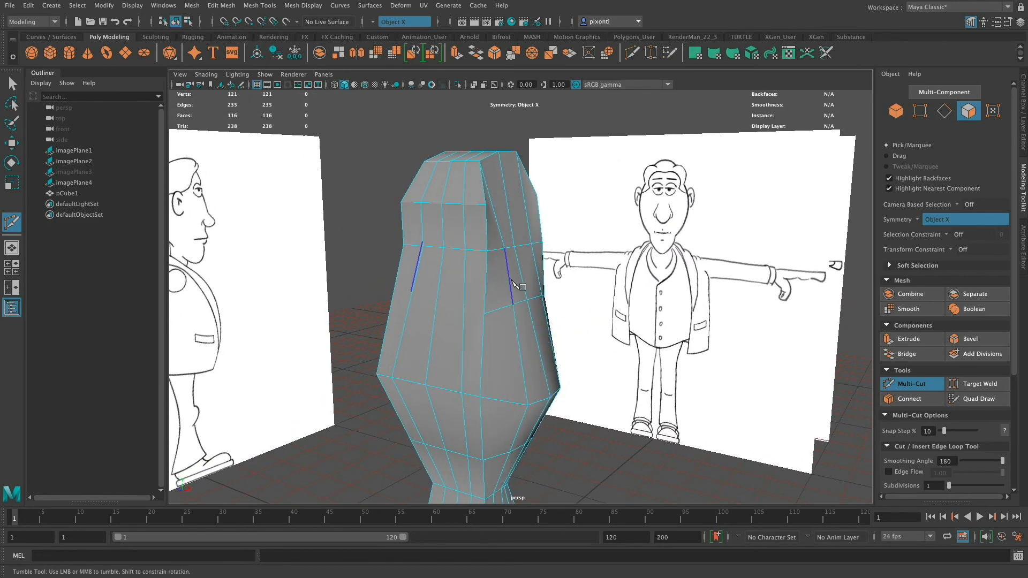
# Step: Extrude the mirrored pair of side faces just below the shoulder loop outward into arms, with a Local Translate Z of about 0.567
pyautogui.press('q')
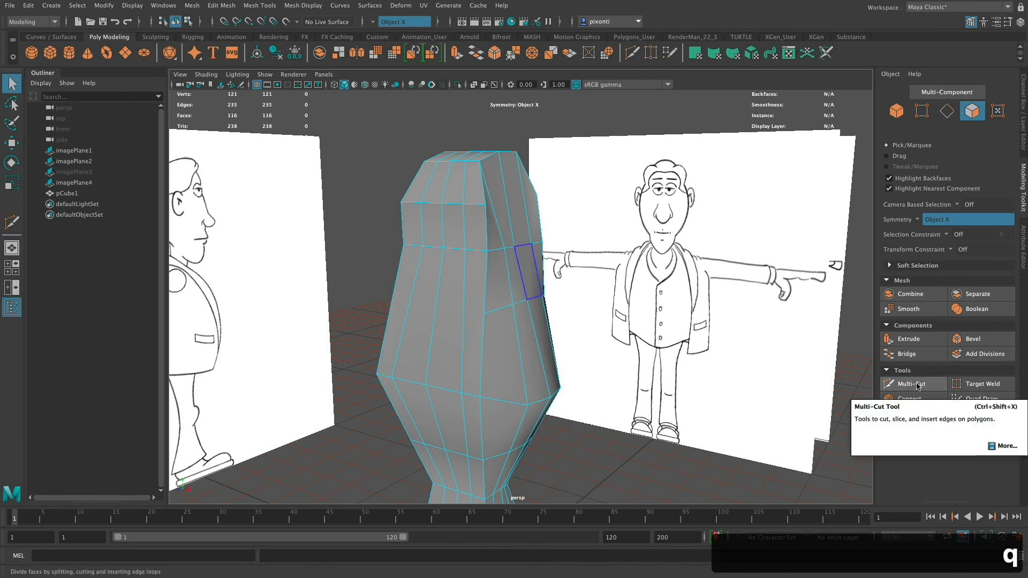
pyautogui.click(531, 278)
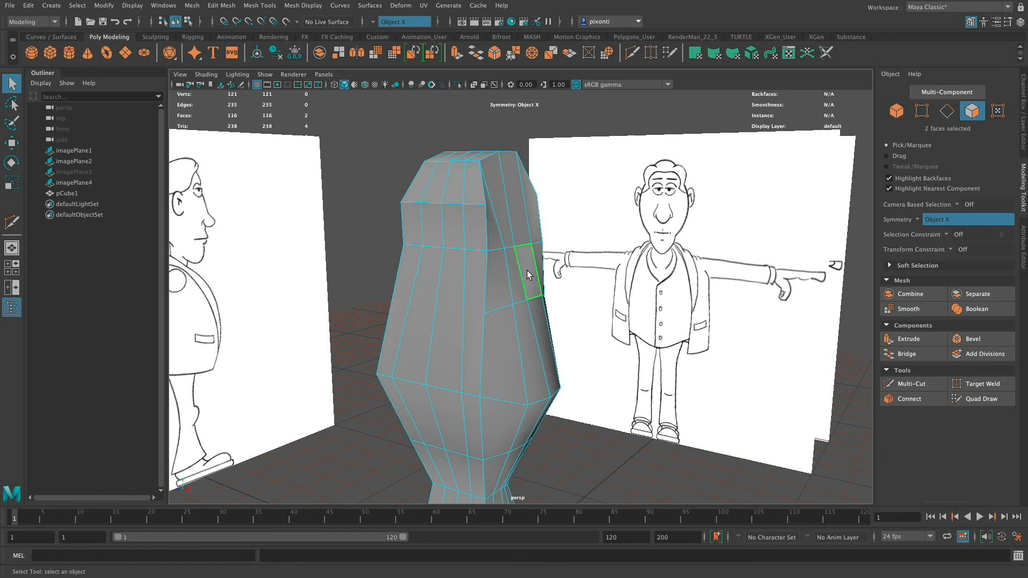
pyautogui.moveTo(527, 270); pyautogui.dragTo(537, 302, button='right')
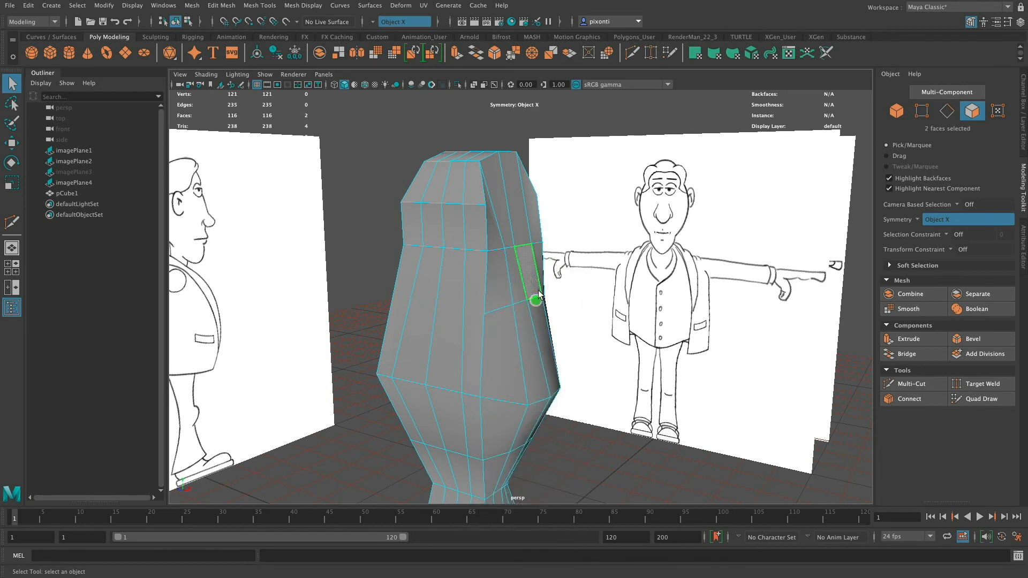
pyautogui.click(918, 340)
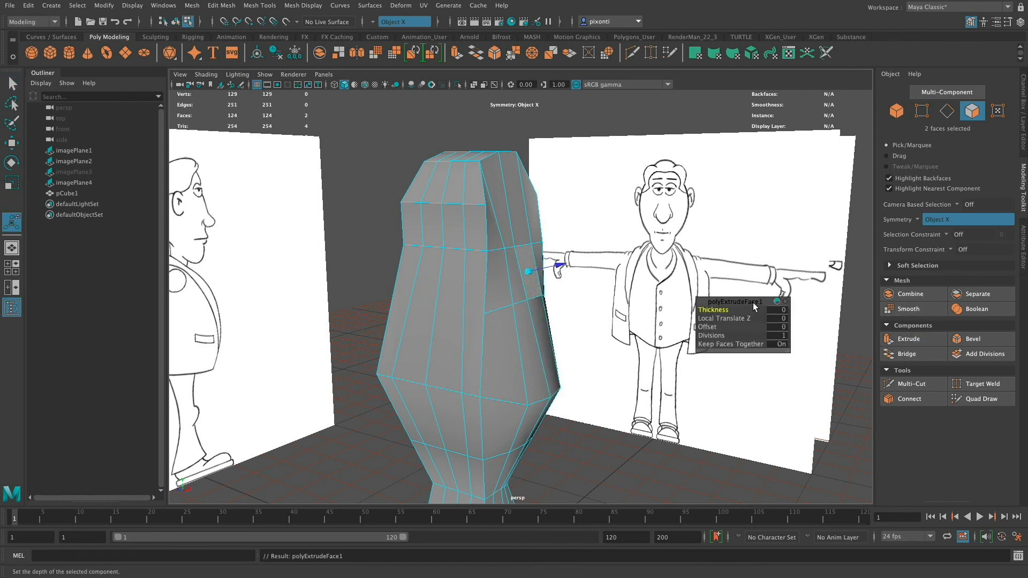
pyautogui.moveTo(753, 303); pyautogui.dragTo(764, 185)
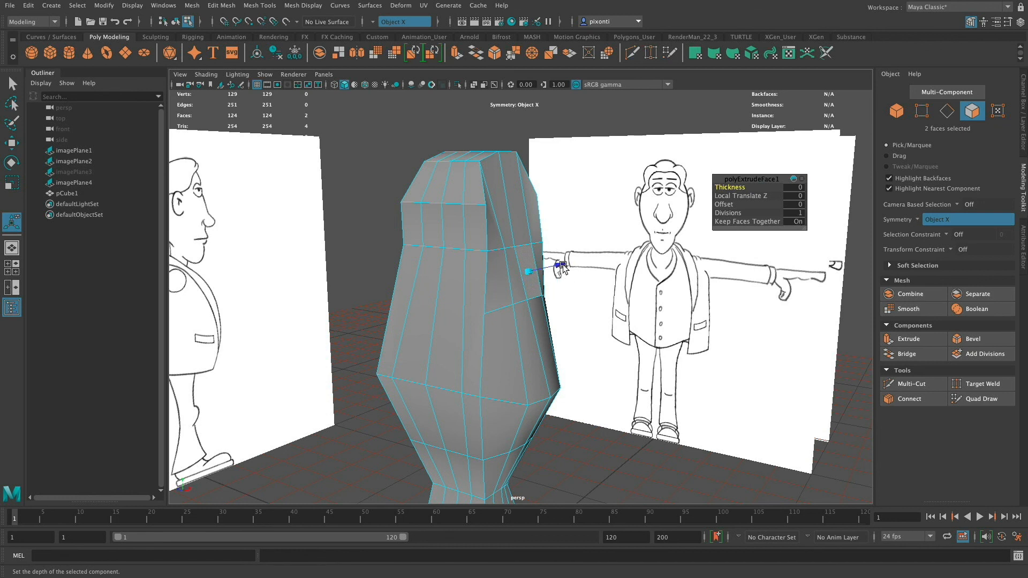
pyautogui.moveTo(563, 266); pyautogui.dragTo(710, 258)
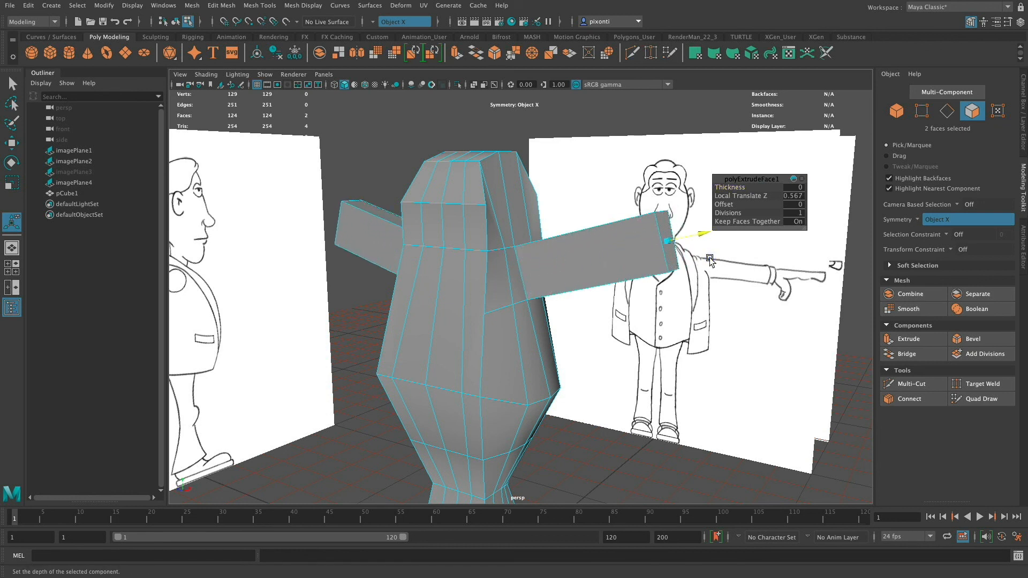
# Step: Set the arm extrusion's divisions to 5 and adjust the end faces of the arms
pyautogui.click(791, 213)
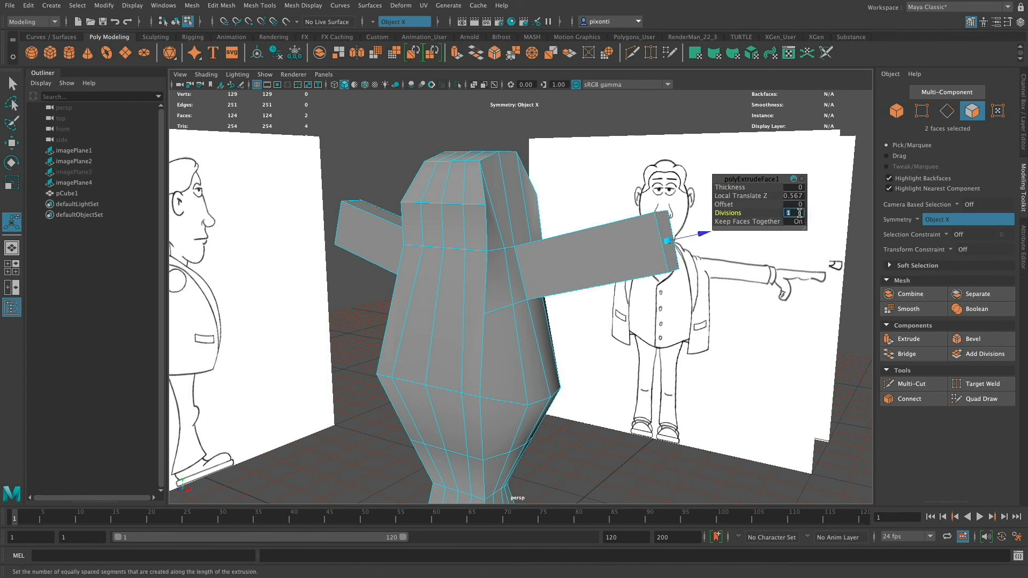
pyautogui.write('5')
pyautogui.press('Tab')
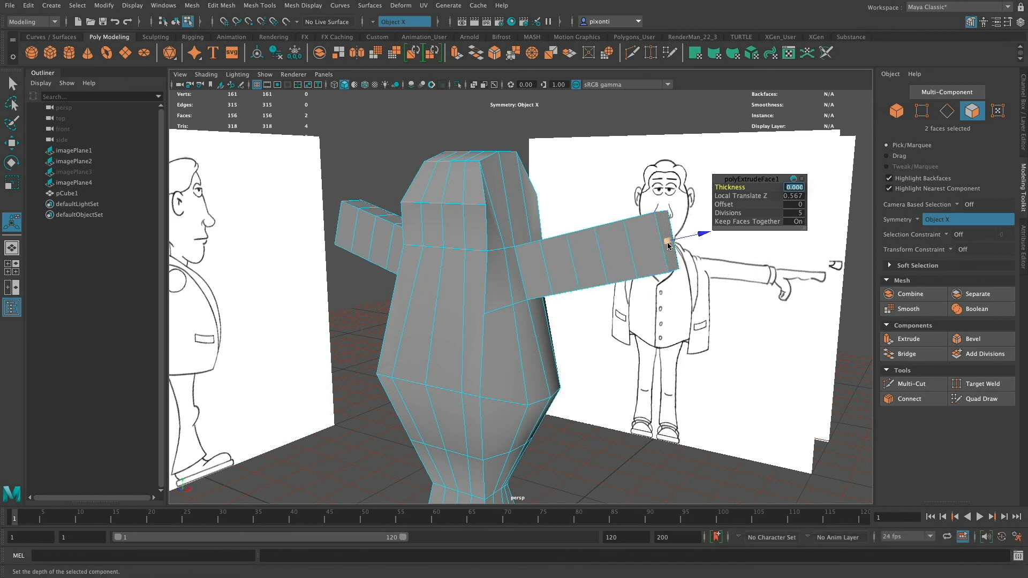
pyautogui.press('Return')
pyautogui.keyDown('alt'); pyautogui.moveTo(690, 249); pyautogui.dragTo(634, 320); pyautogui.keyUp('alt')
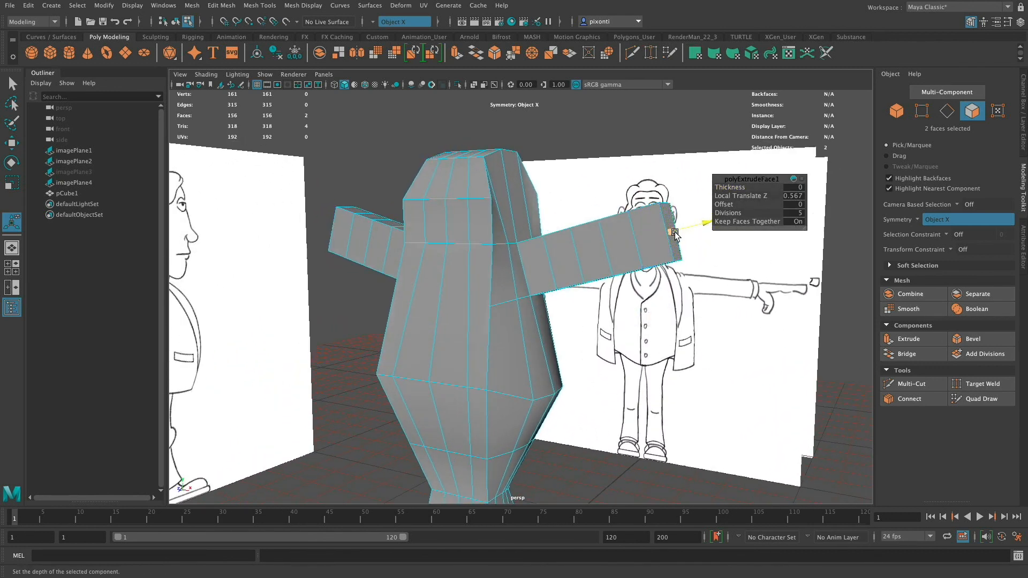
pyautogui.moveTo(673, 232); pyautogui.dragTo(665, 192)
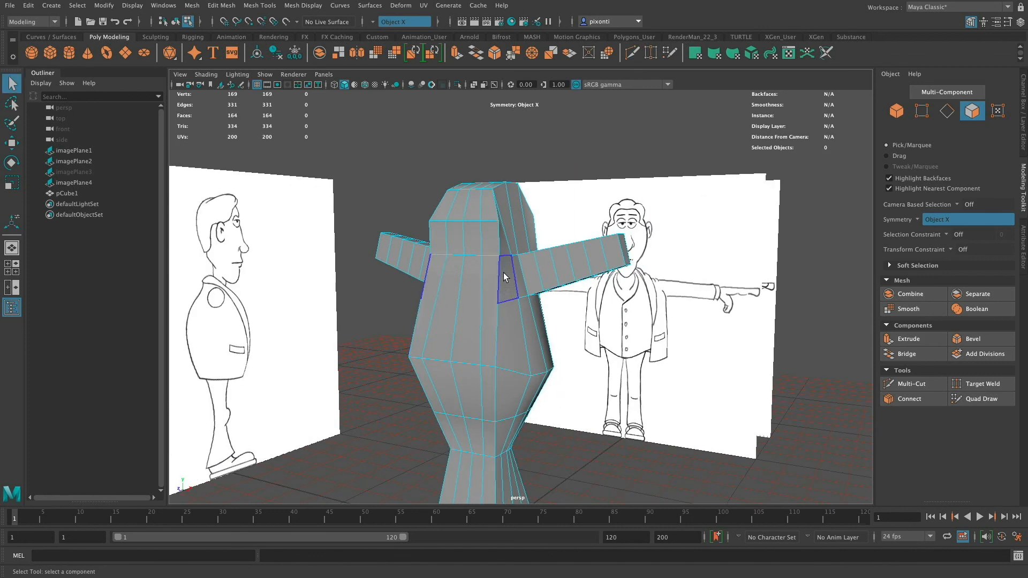
# Step: Start saving the scene under a new name and set the project to Modeling_Demo
pyautogui.click(10, 6)
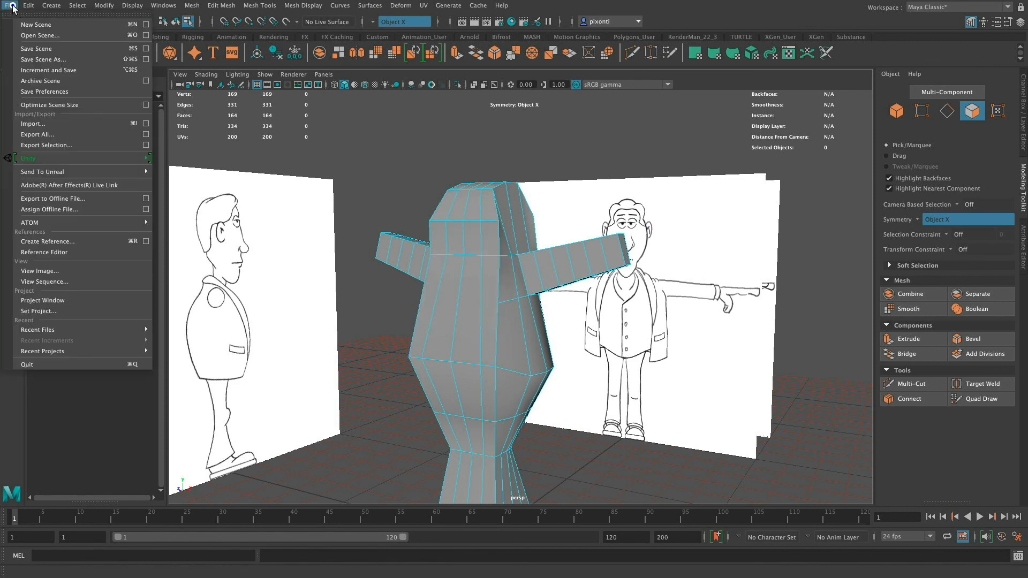
pyautogui.click(65, 51)
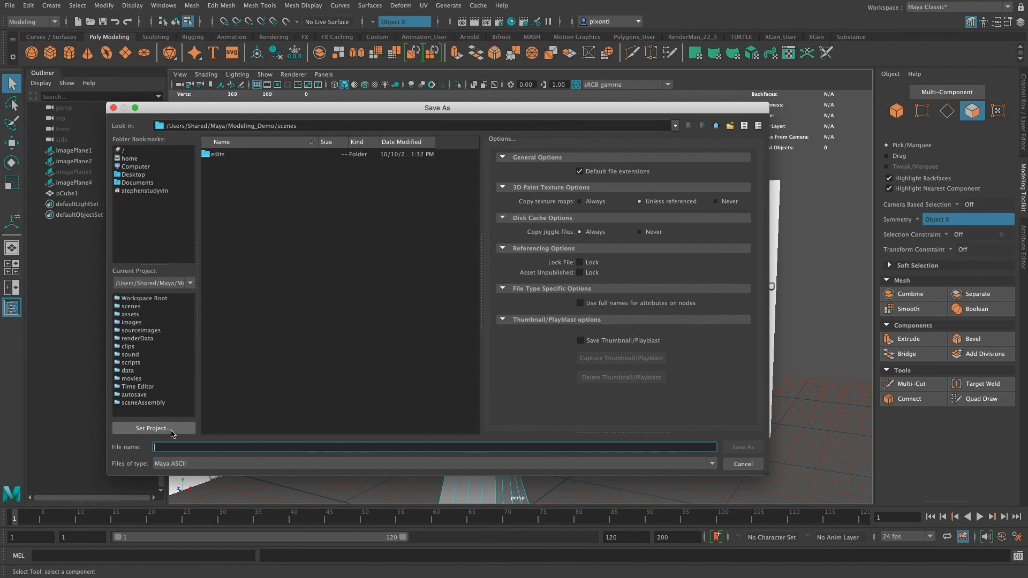
pyautogui.click(171, 432)
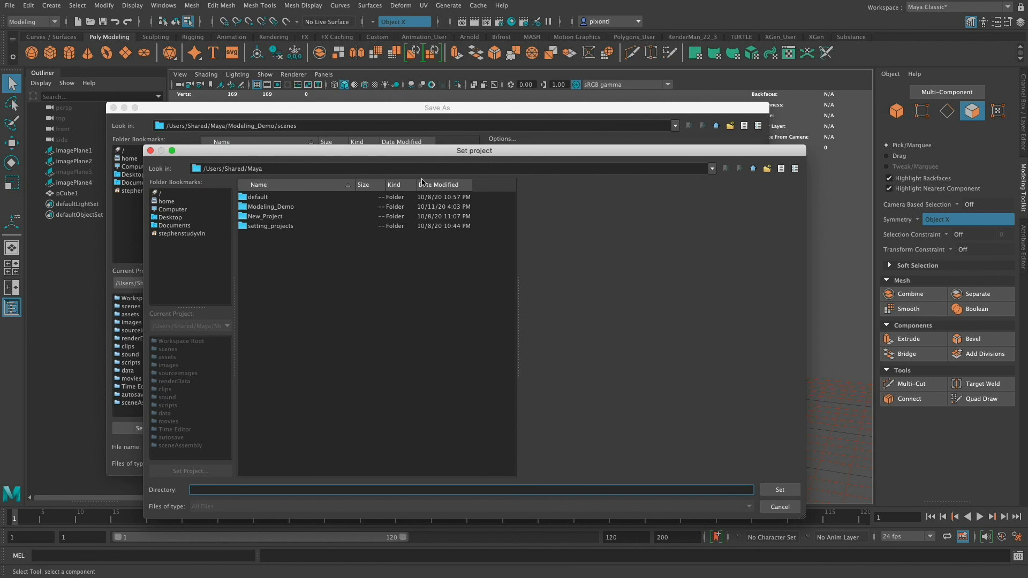
pyautogui.click(289, 208)
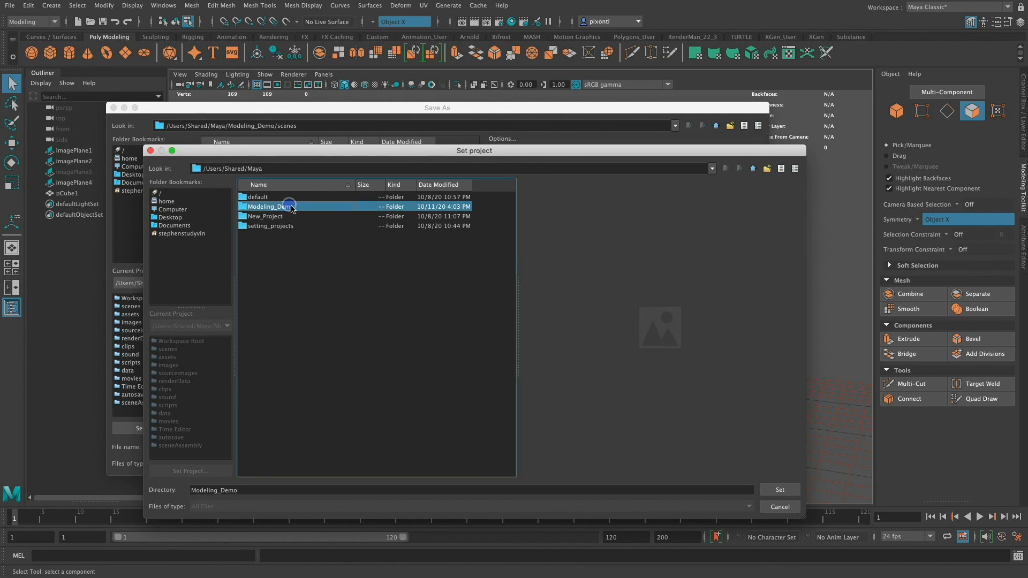
pyautogui.click(780, 490)
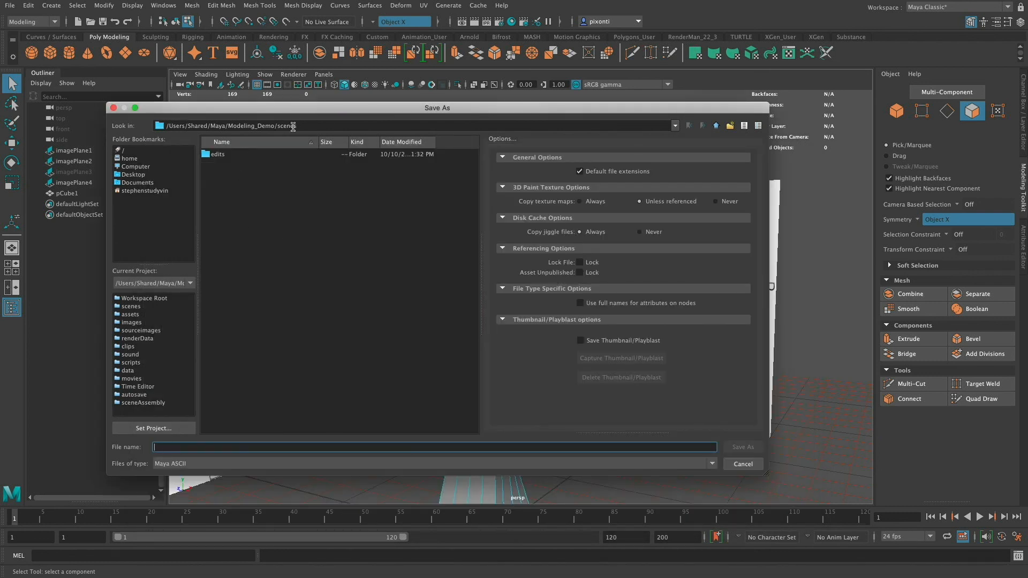
# Step: Choose the project's scenes folder as the save location and name the file bob
pyautogui.click(136, 306)
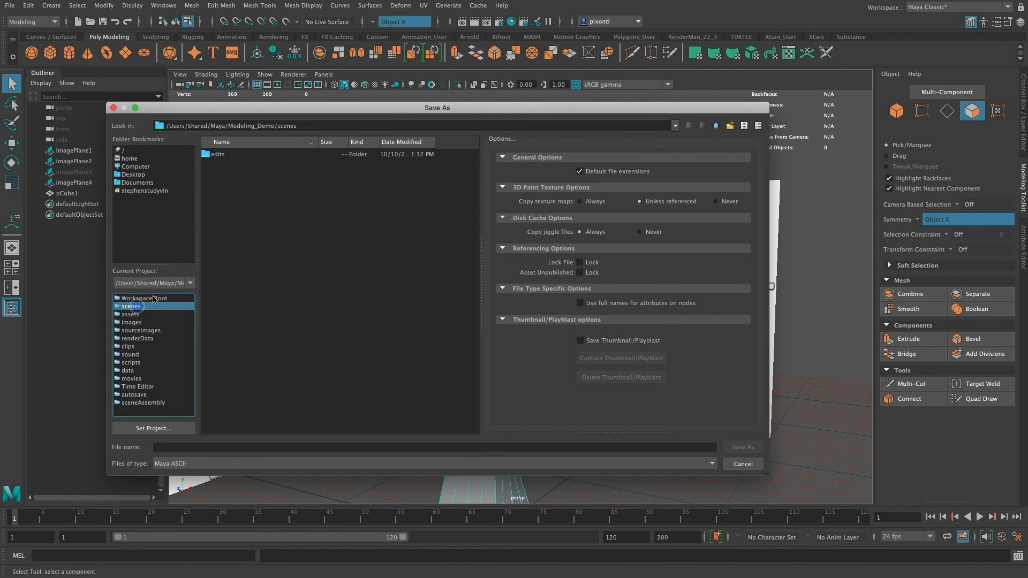
pyautogui.click(228, 448)
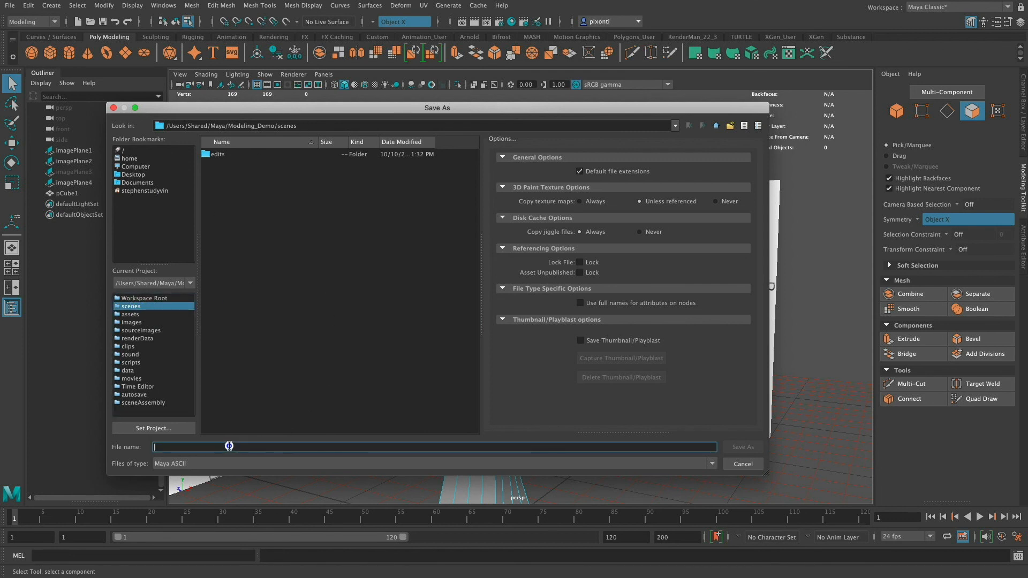
pyautogui.write('bob')
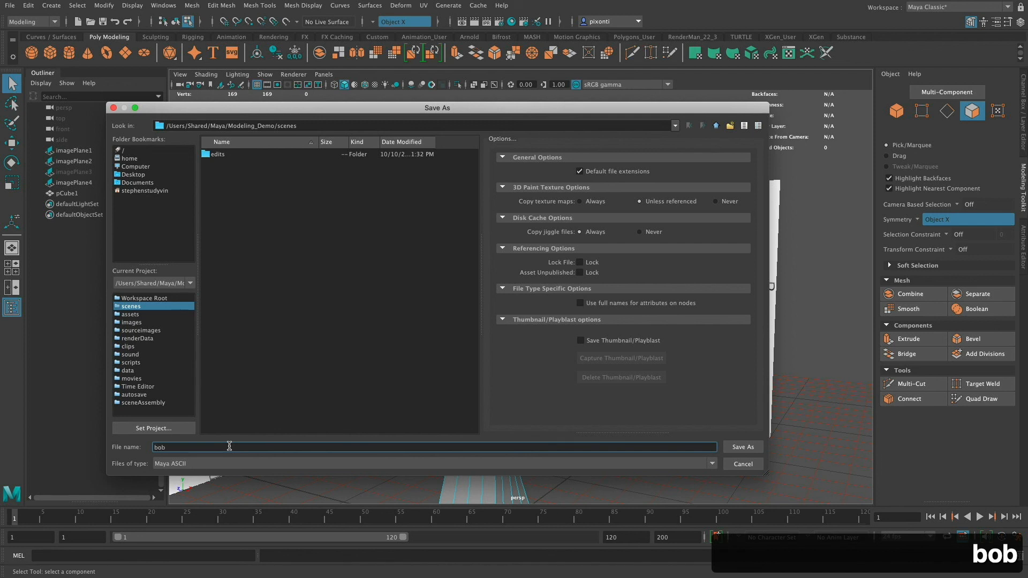
# Step: Choose Maya ASCII as the file type and save the scene
pyautogui.click(201, 463)
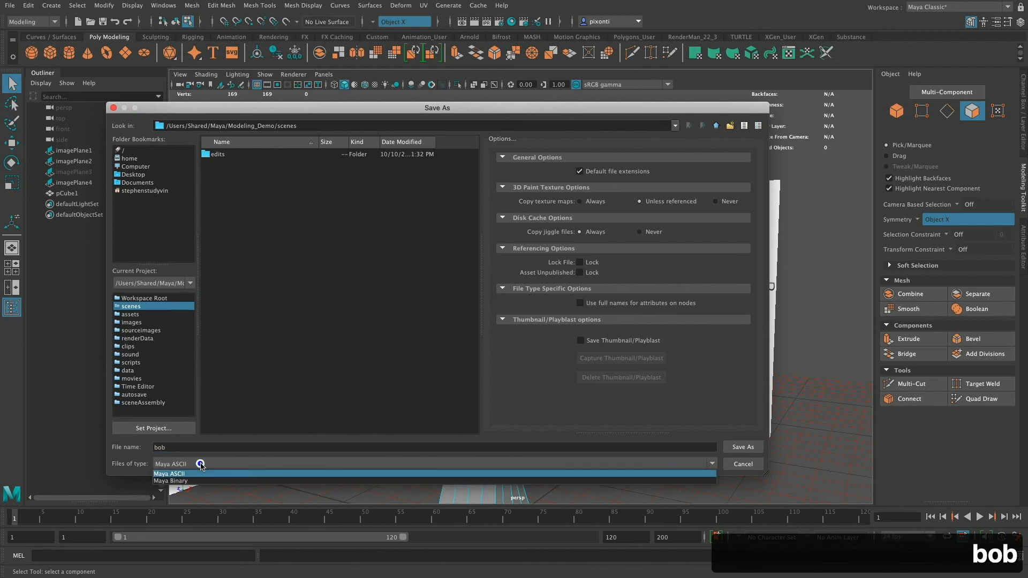
pyautogui.click(201, 463)
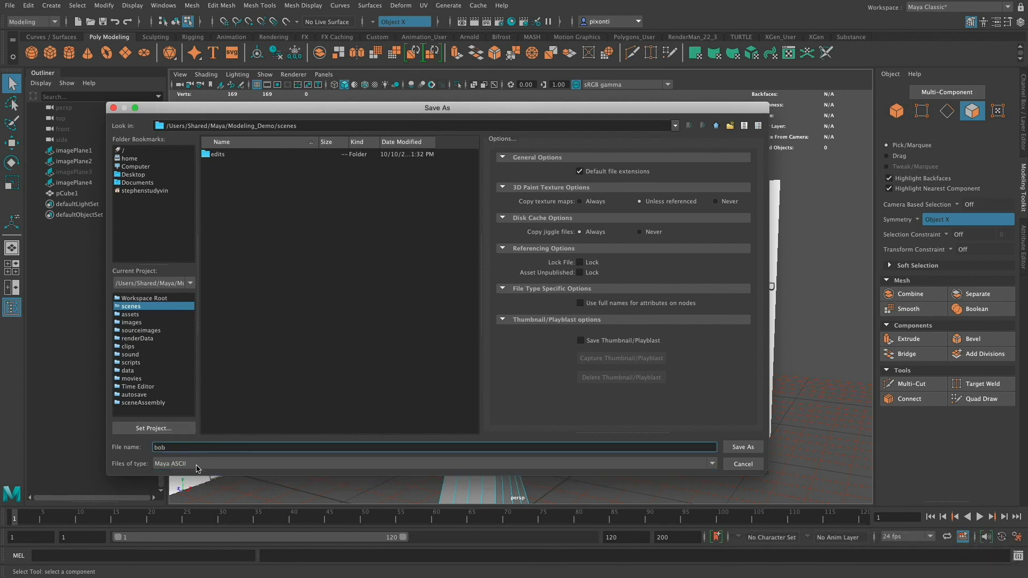
pyautogui.click(200, 467)
pyautogui.click(201, 481)
pyautogui.click(201, 470)
pyautogui.click(196, 474)
pyautogui.click(258, 470)
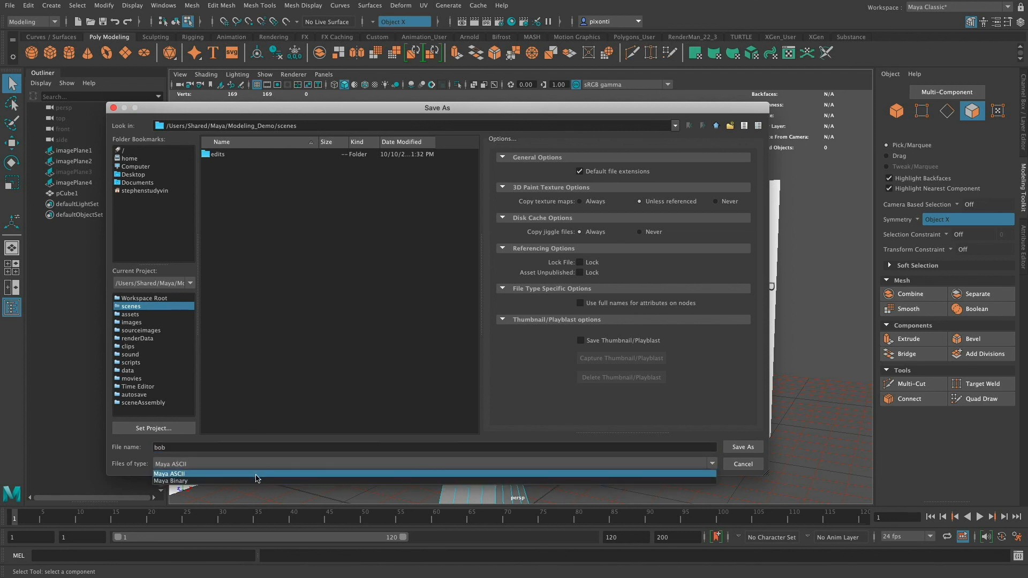
pyautogui.click(261, 474)
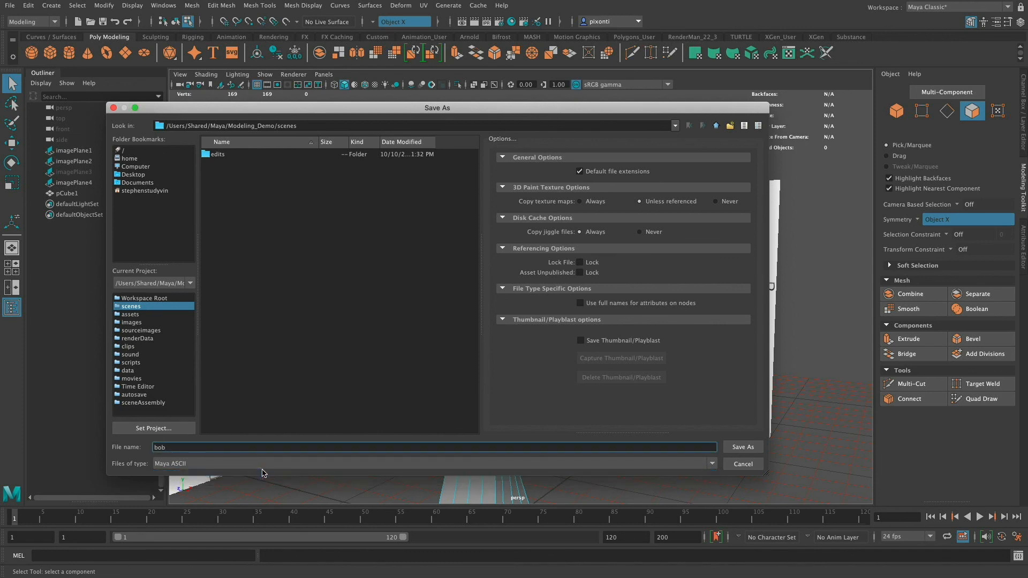
pyautogui.click(743, 447)
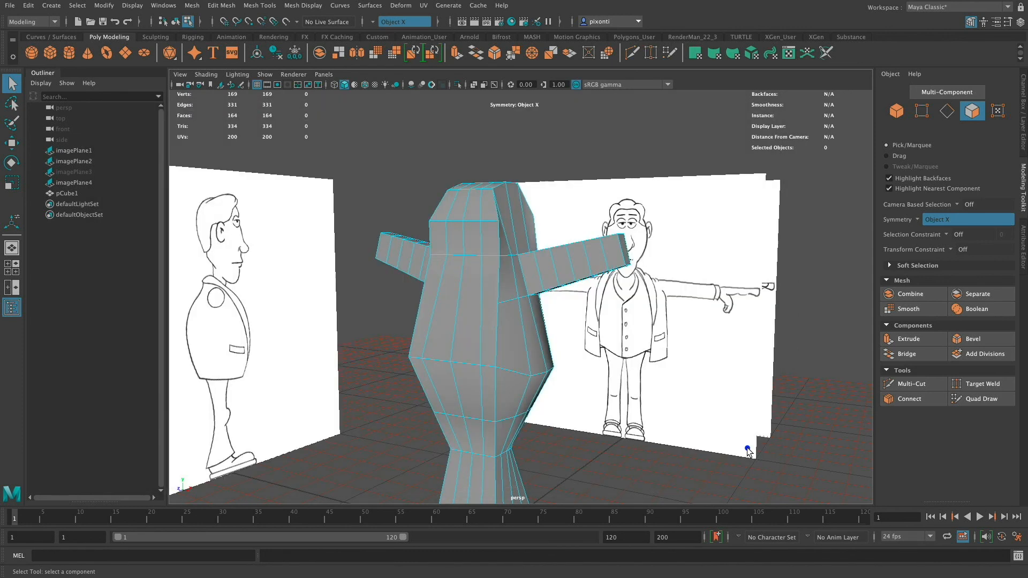